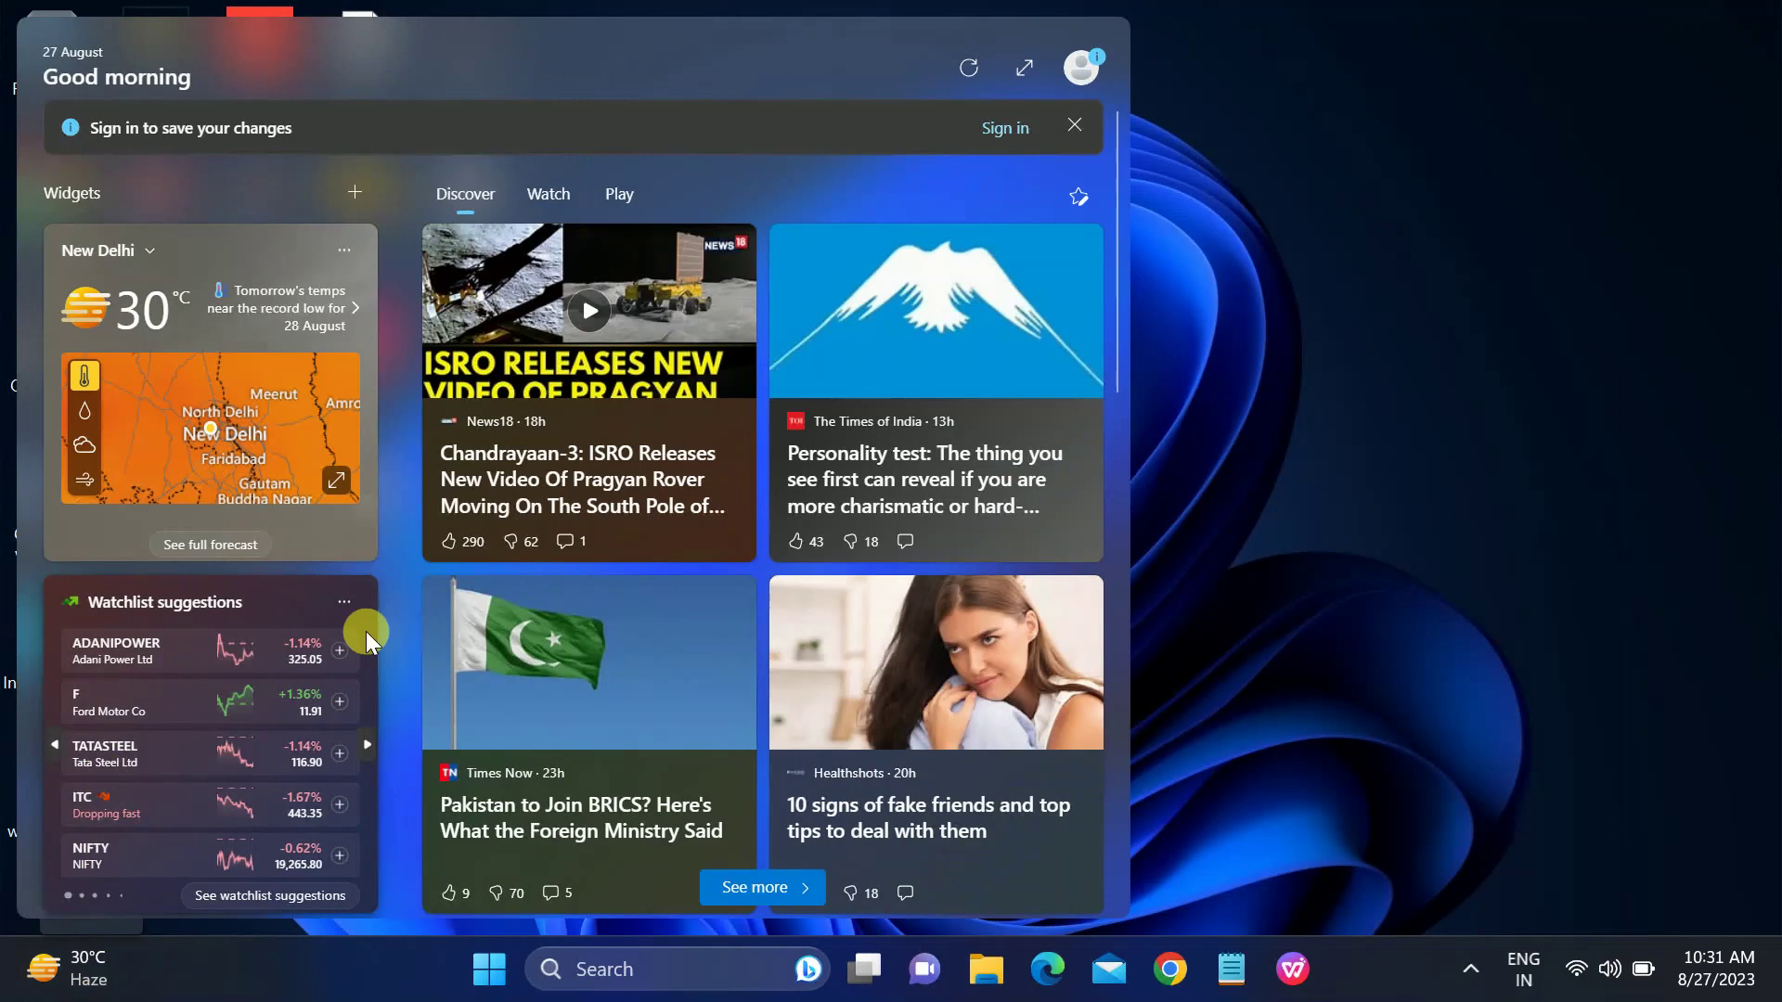
Dismiss the open Widgets board so only the desktop remains visible.
click(1194, 104)
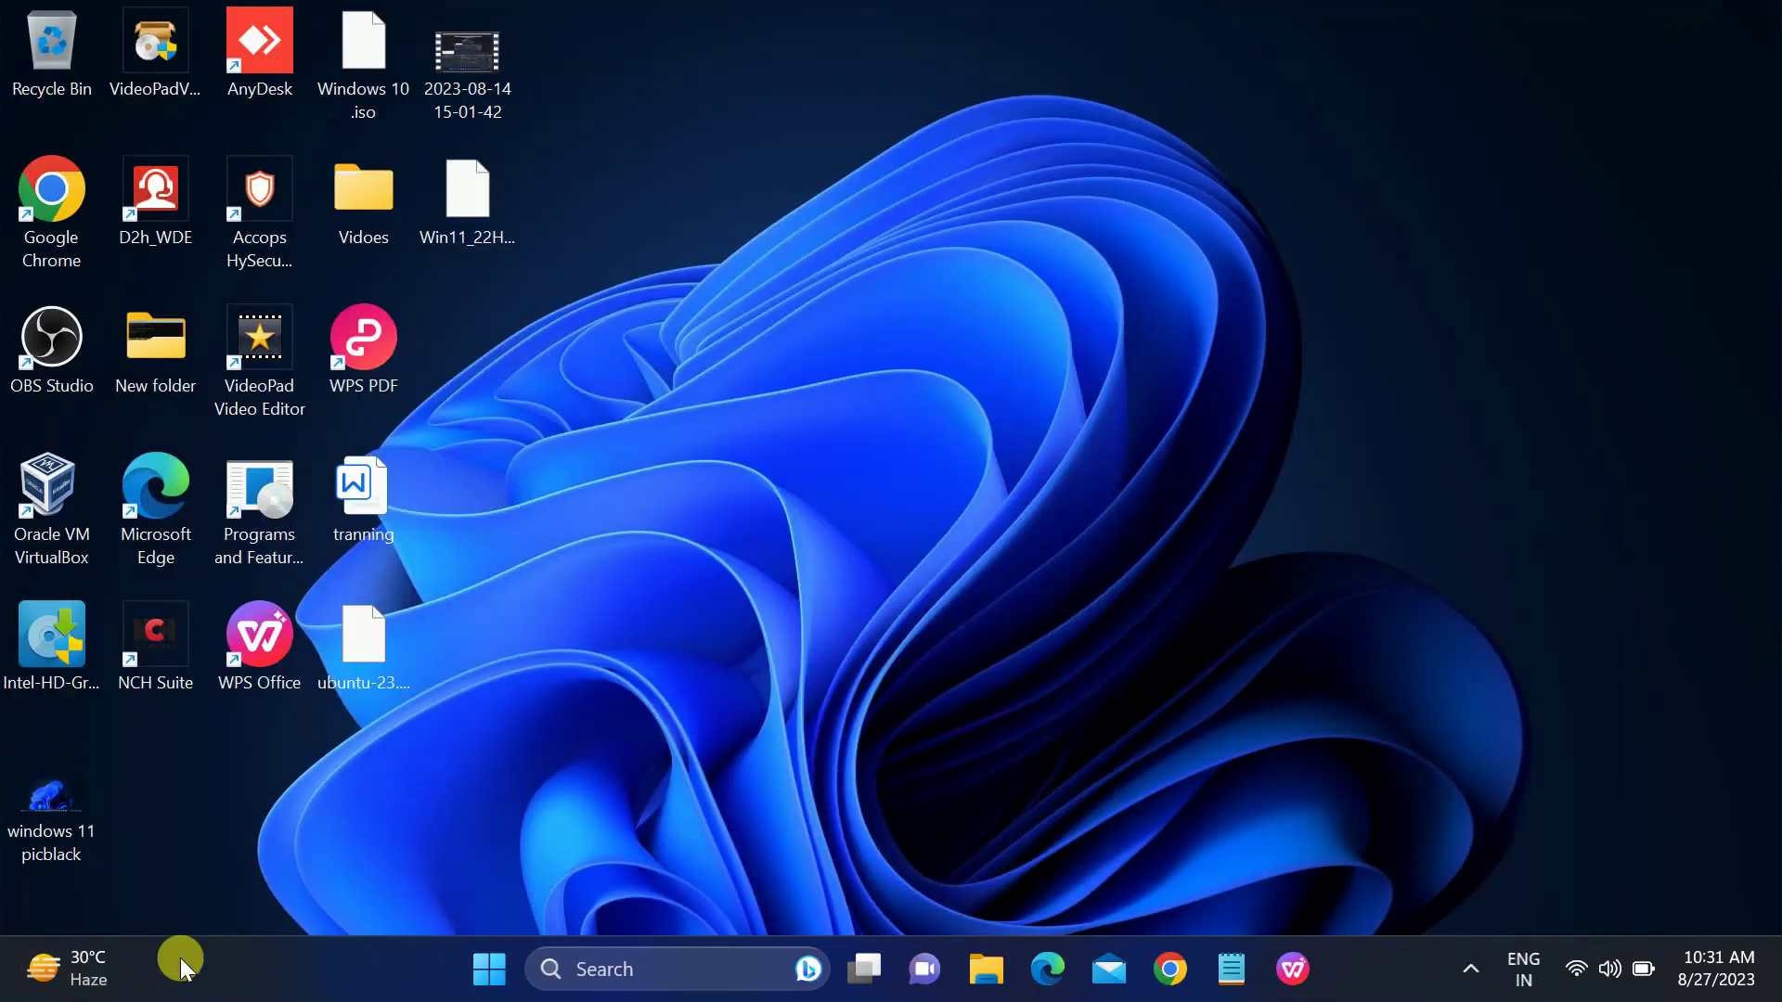
mouse_move(148, 953)
click(1223, 227)
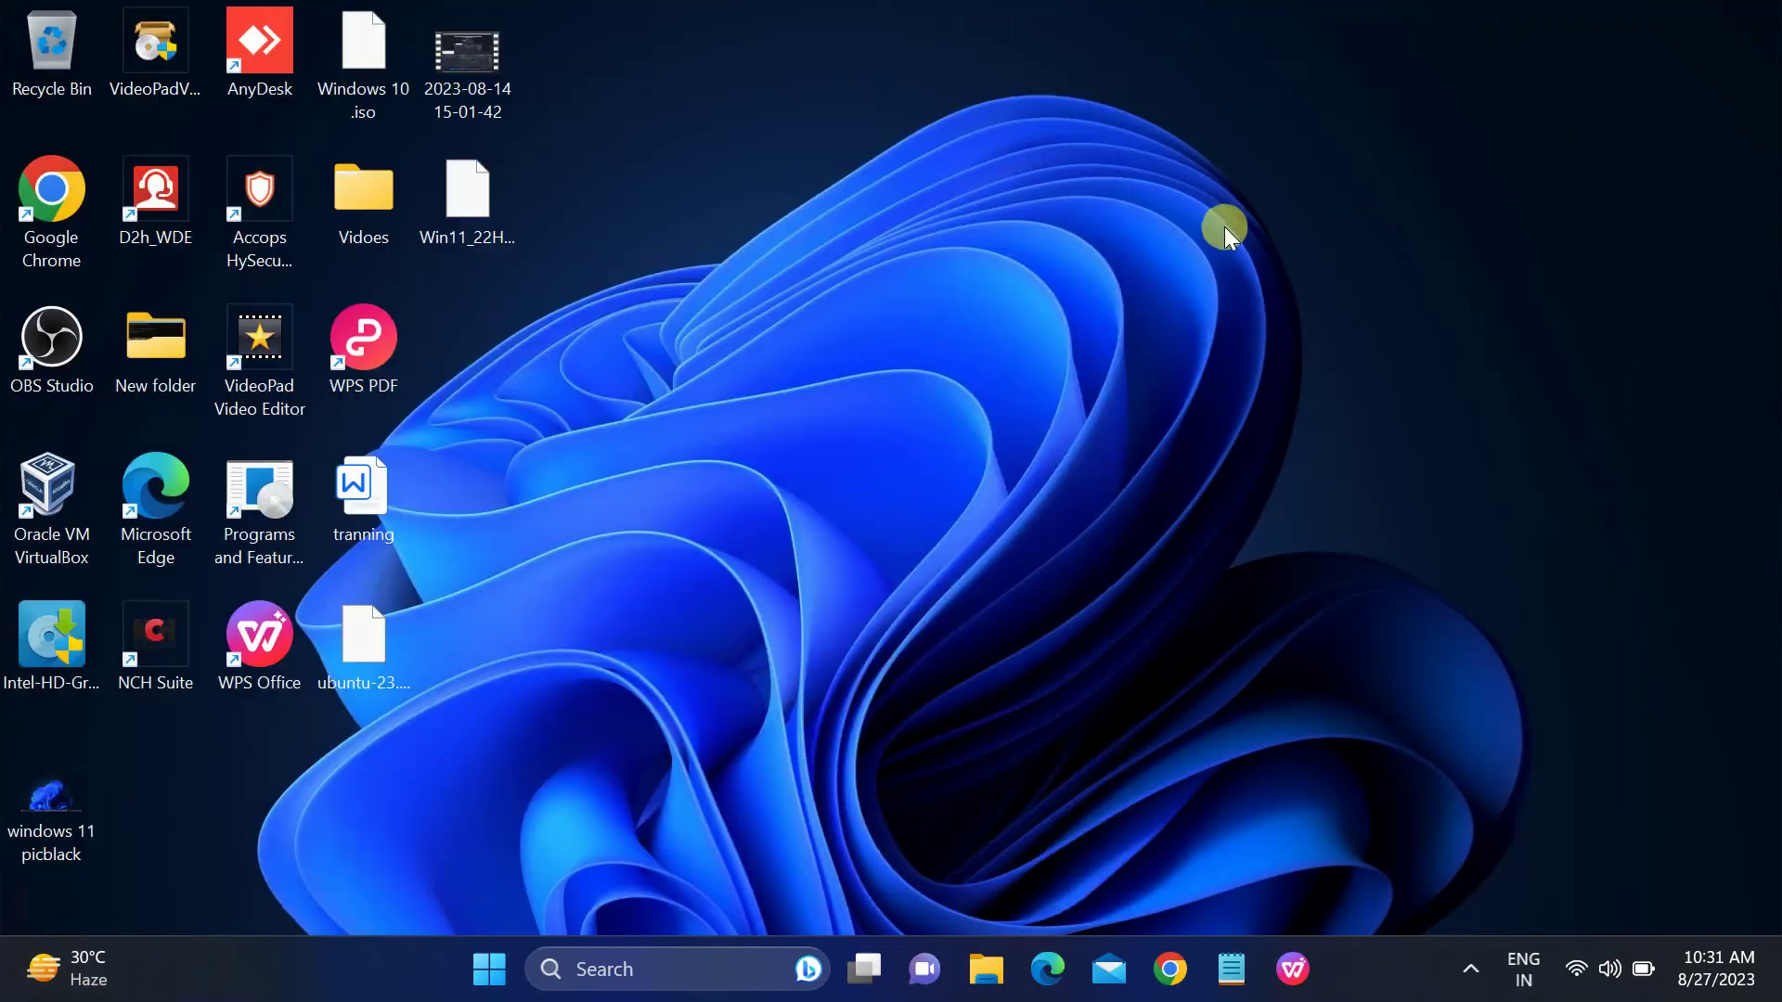
Go from the desktop's Personalize settings to the Taskbar settings page.
right_click(893, 204)
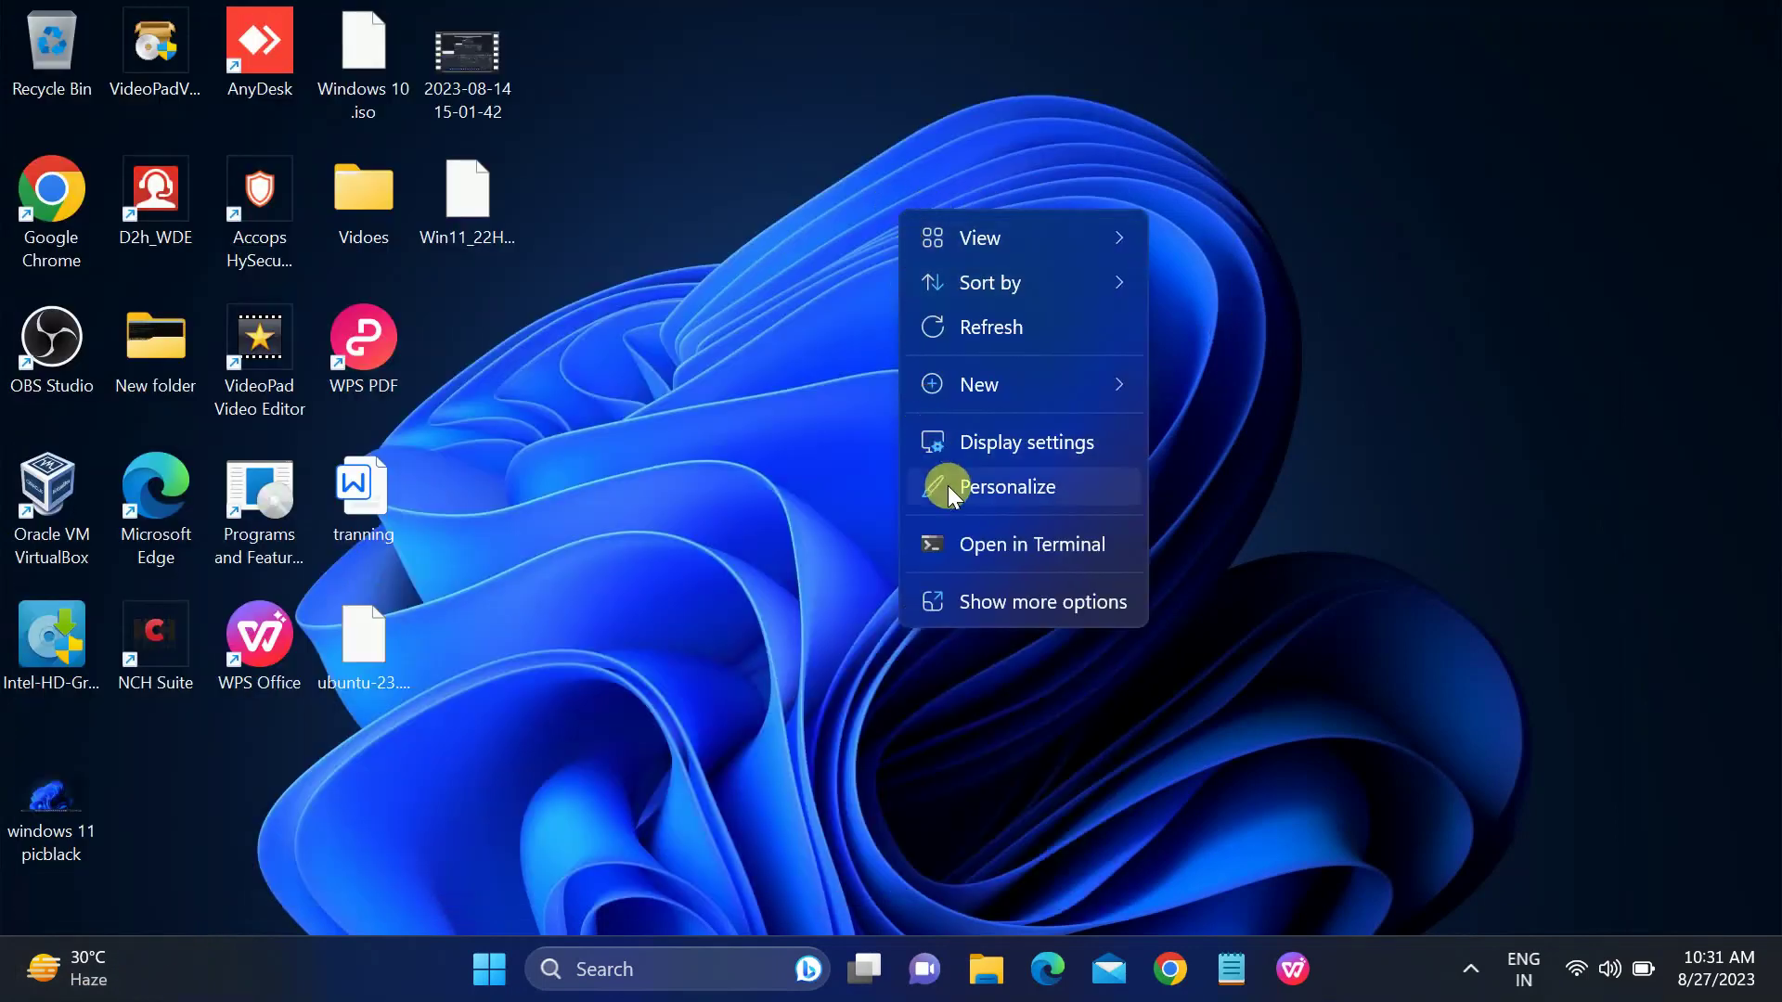
click(999, 498)
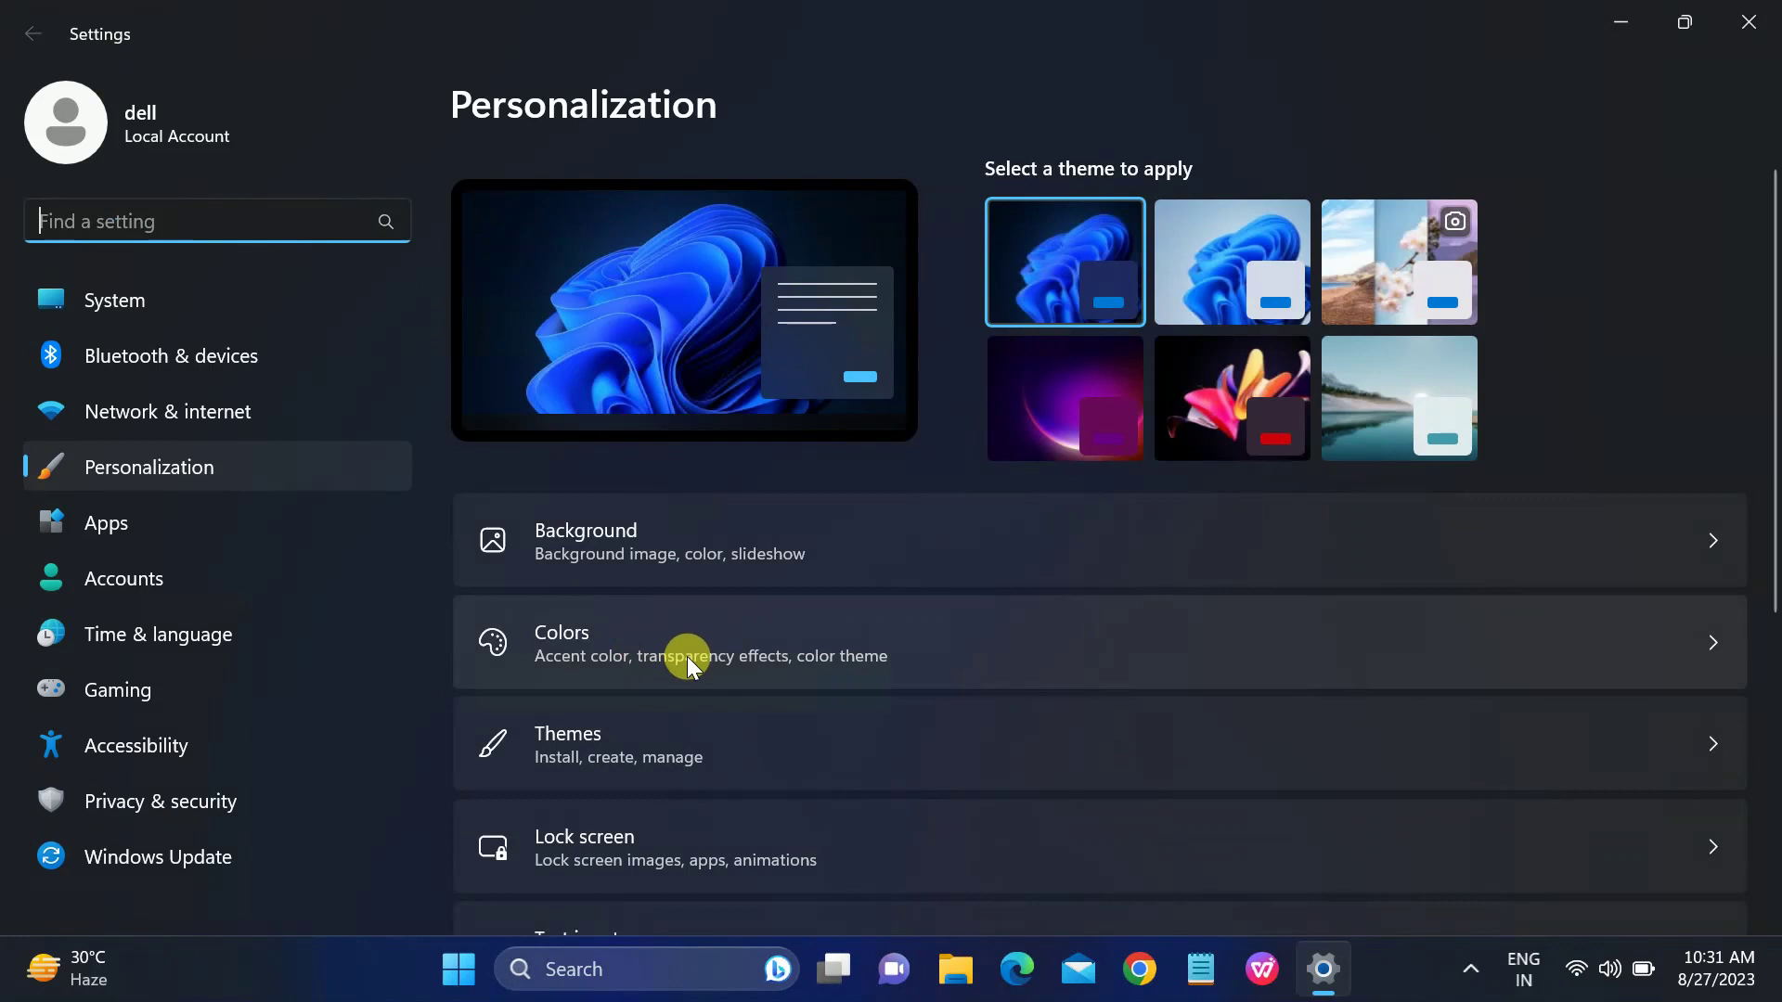
scroll(687, 655, down, 5)
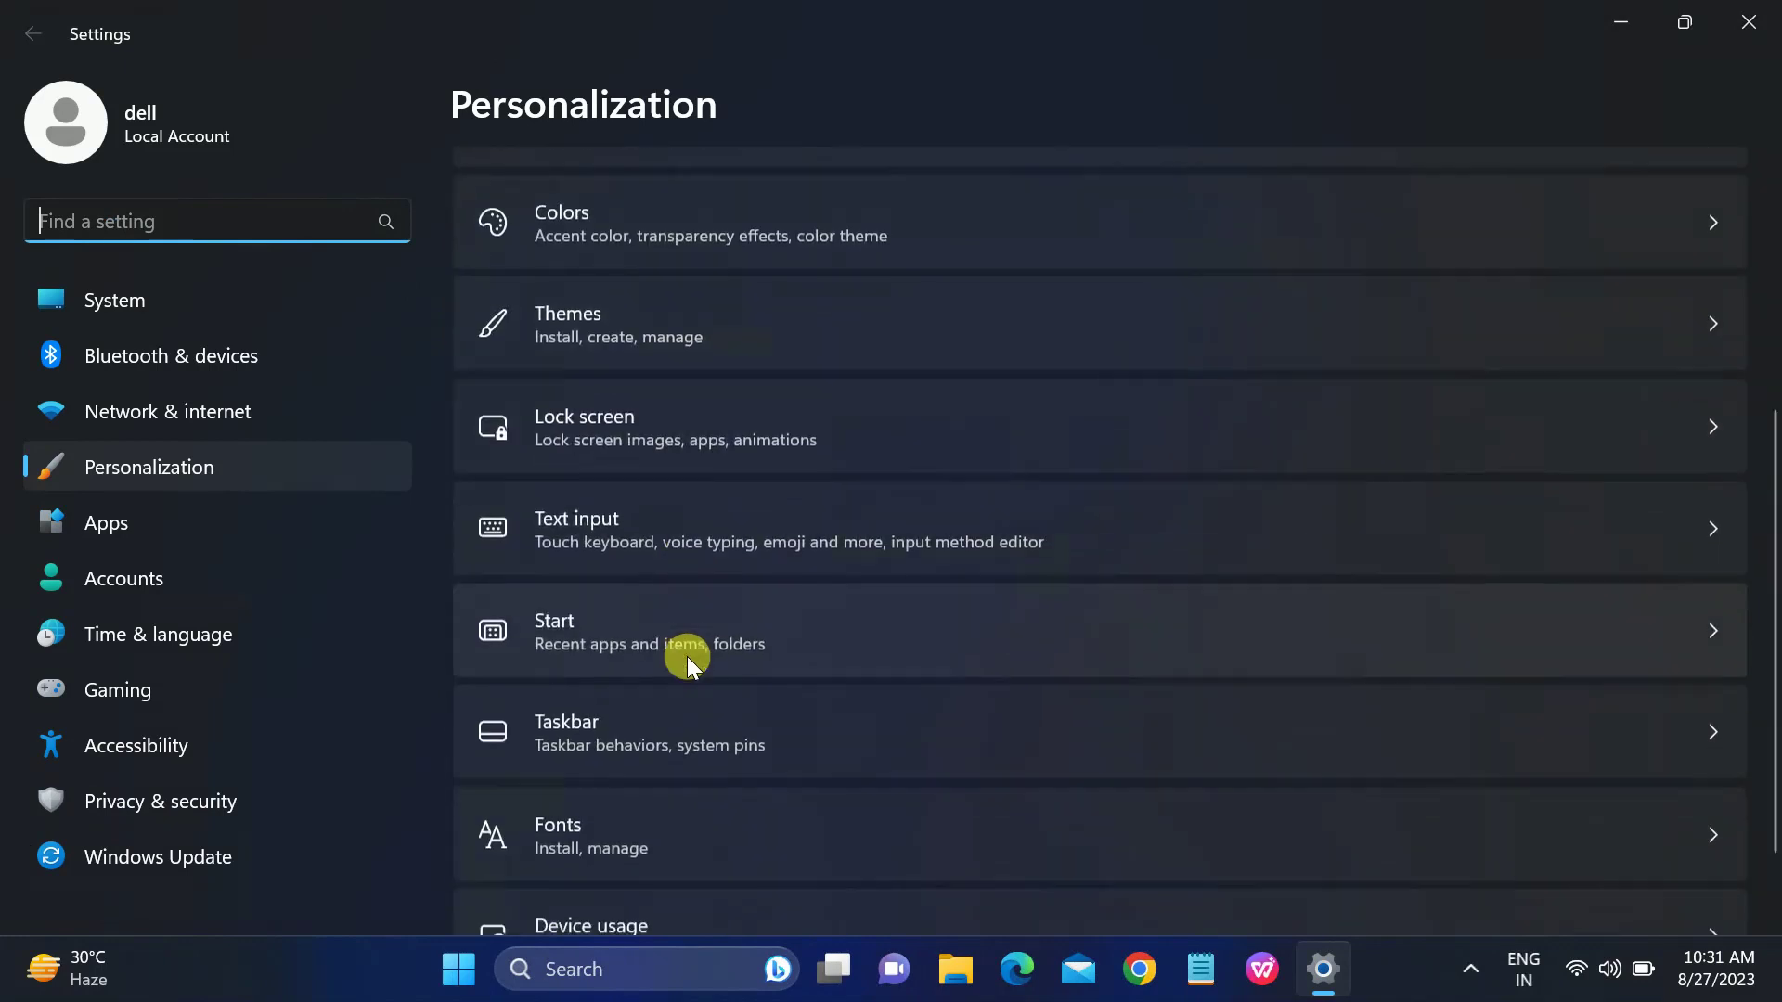
scroll(686, 655, down, 1)
click(657, 638)
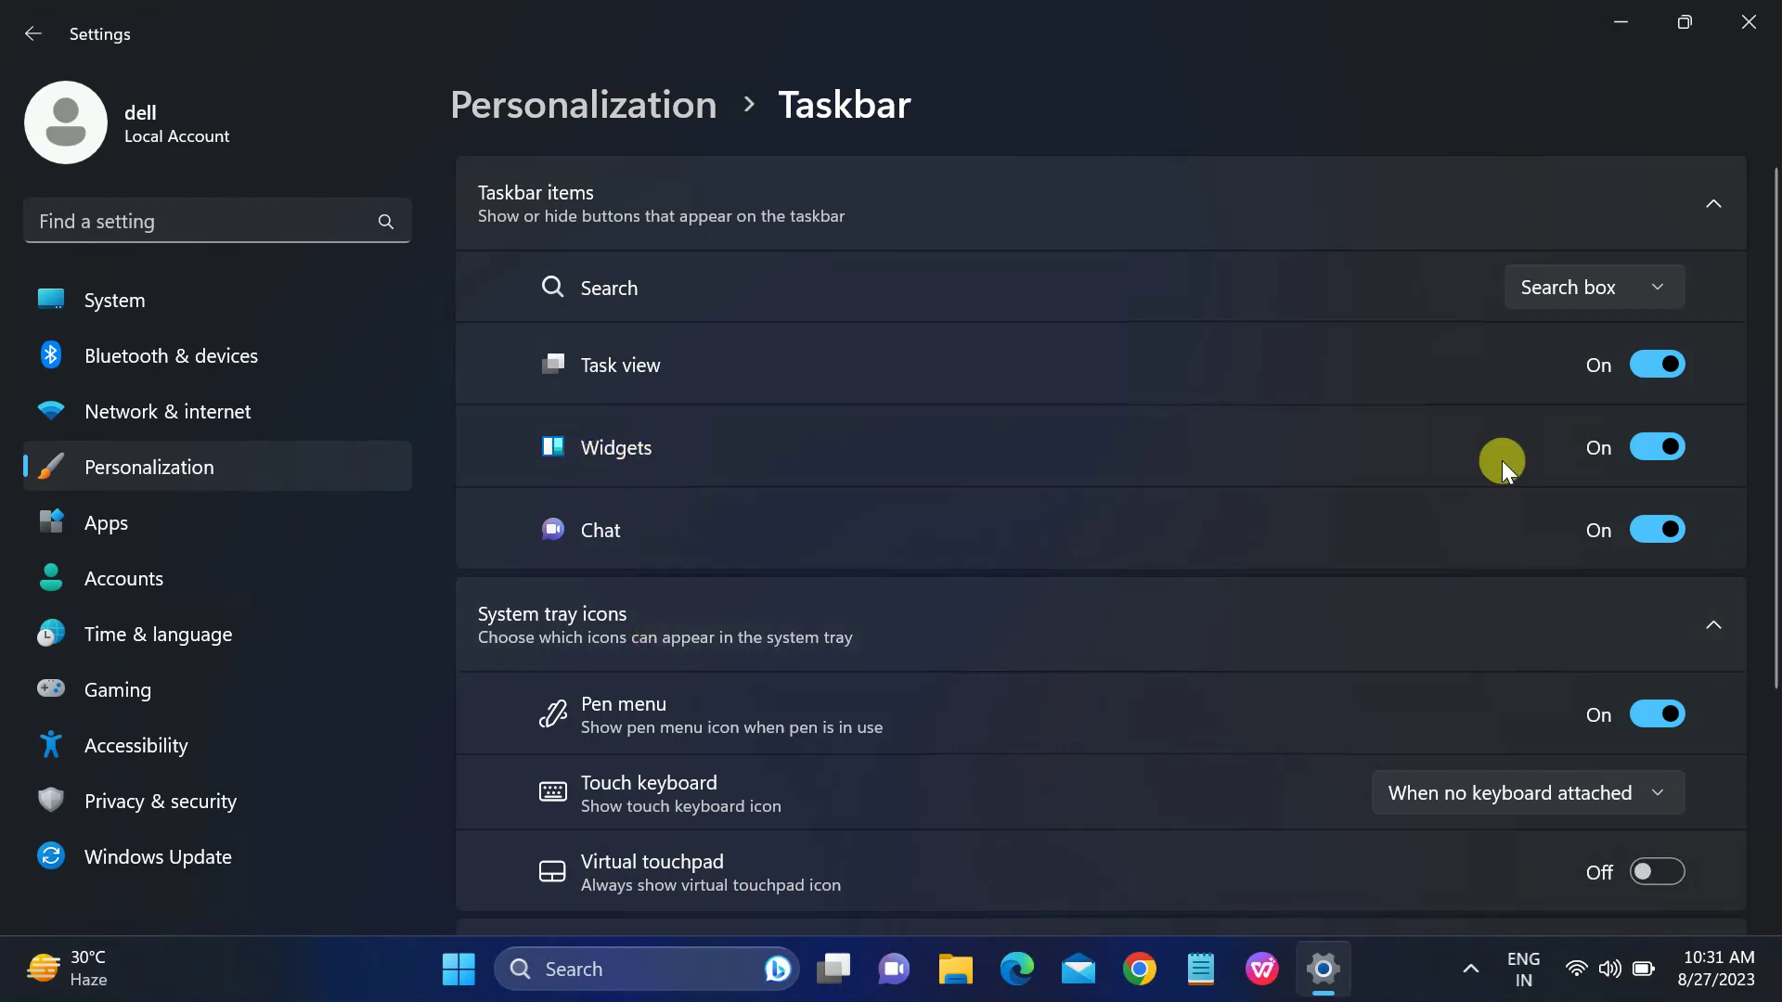
Turn the Widgets taskbar item off, confirm the weather widget disappears, then turn it back on.
click(1639, 449)
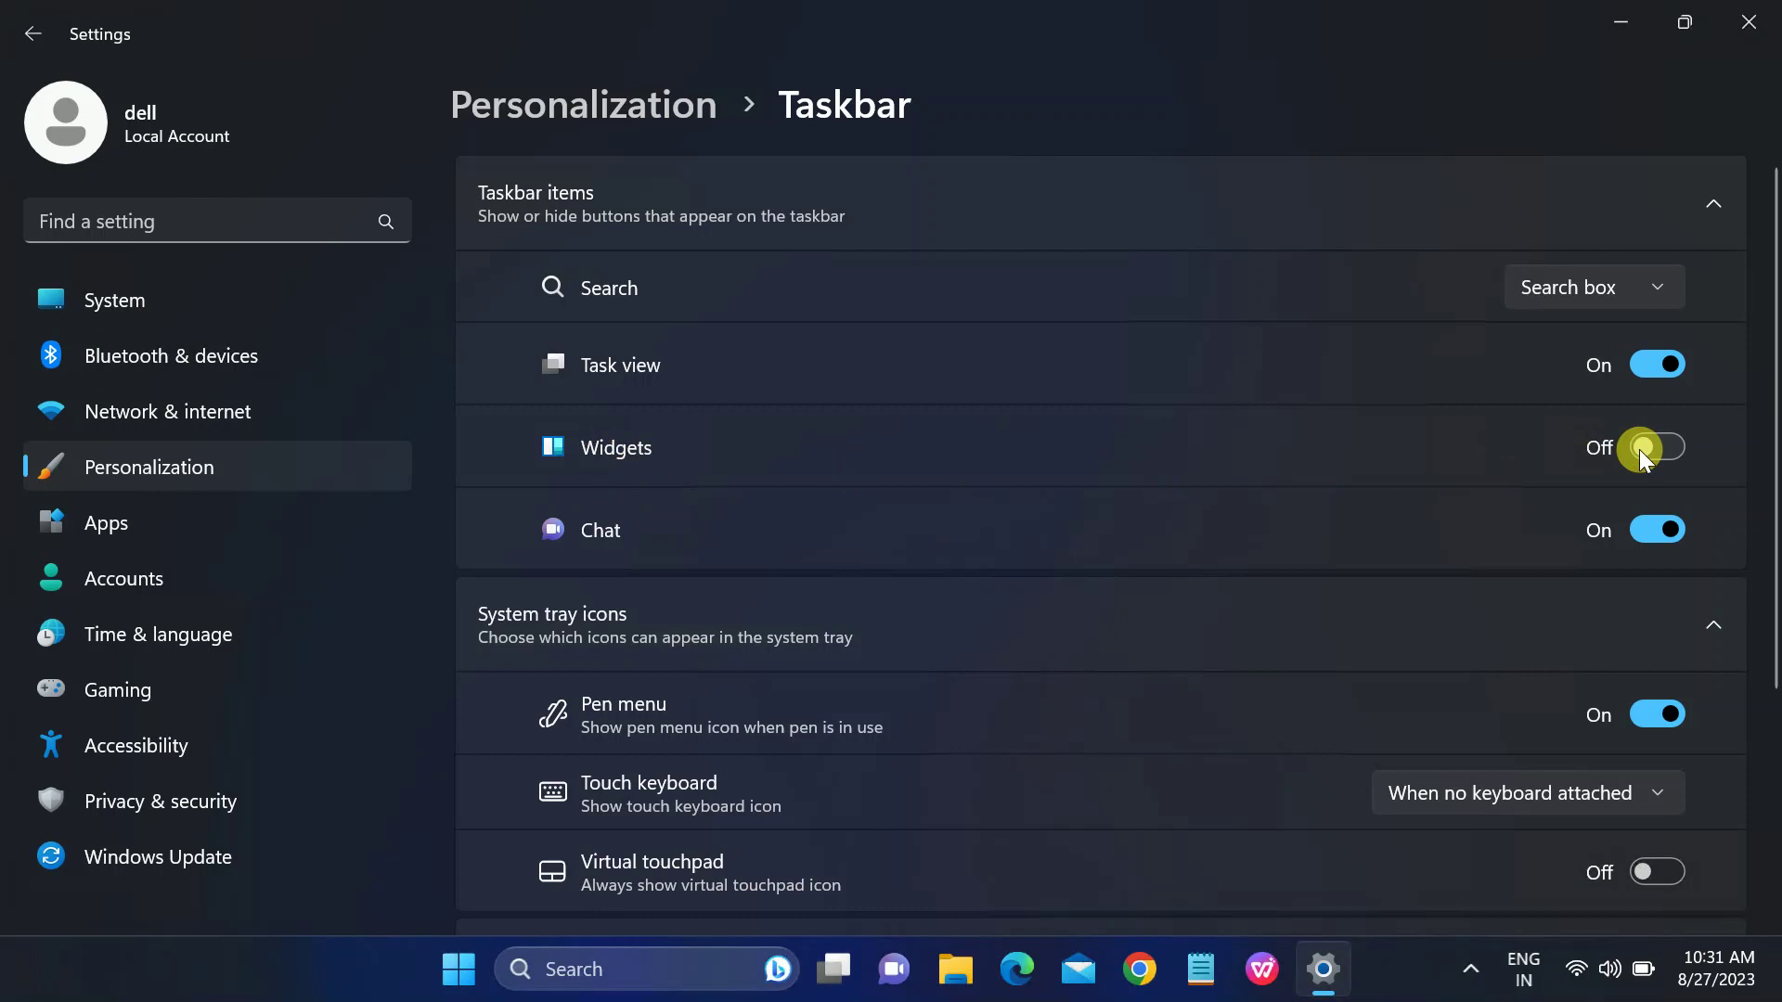
click(56, 948)
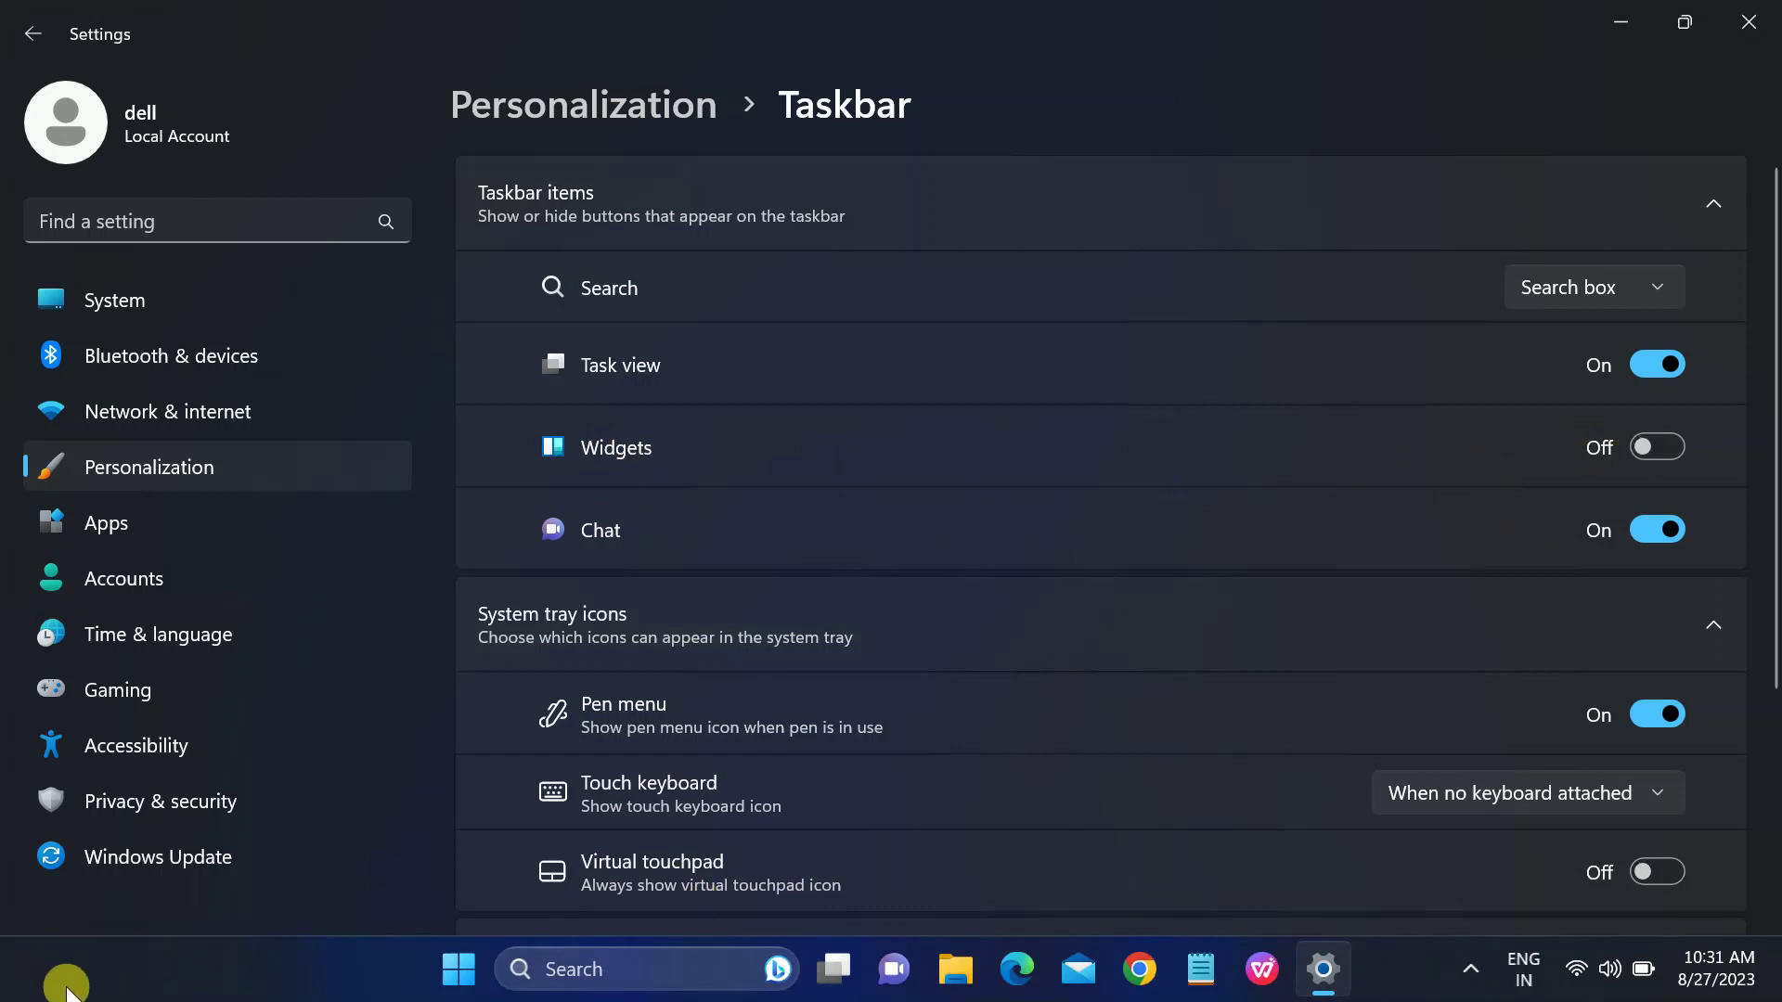
click(1654, 449)
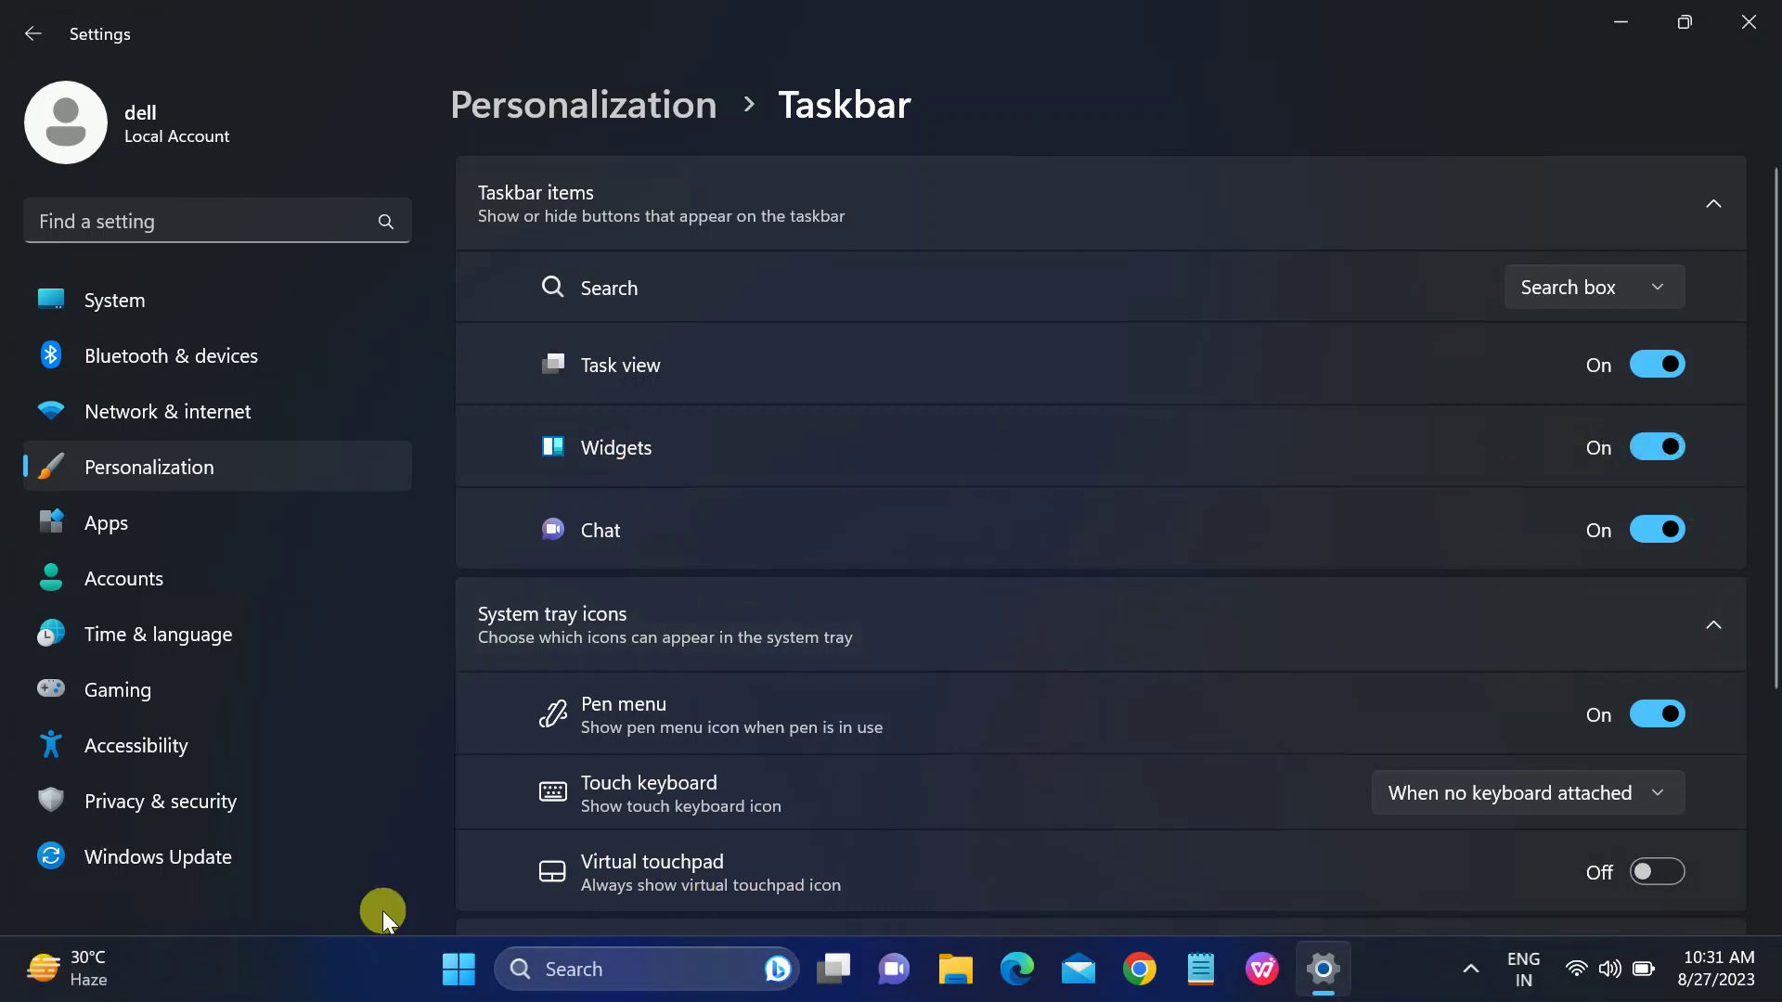
Open and close the Widgets board from the taskbar weather widget, then close Settings.
click(137, 979)
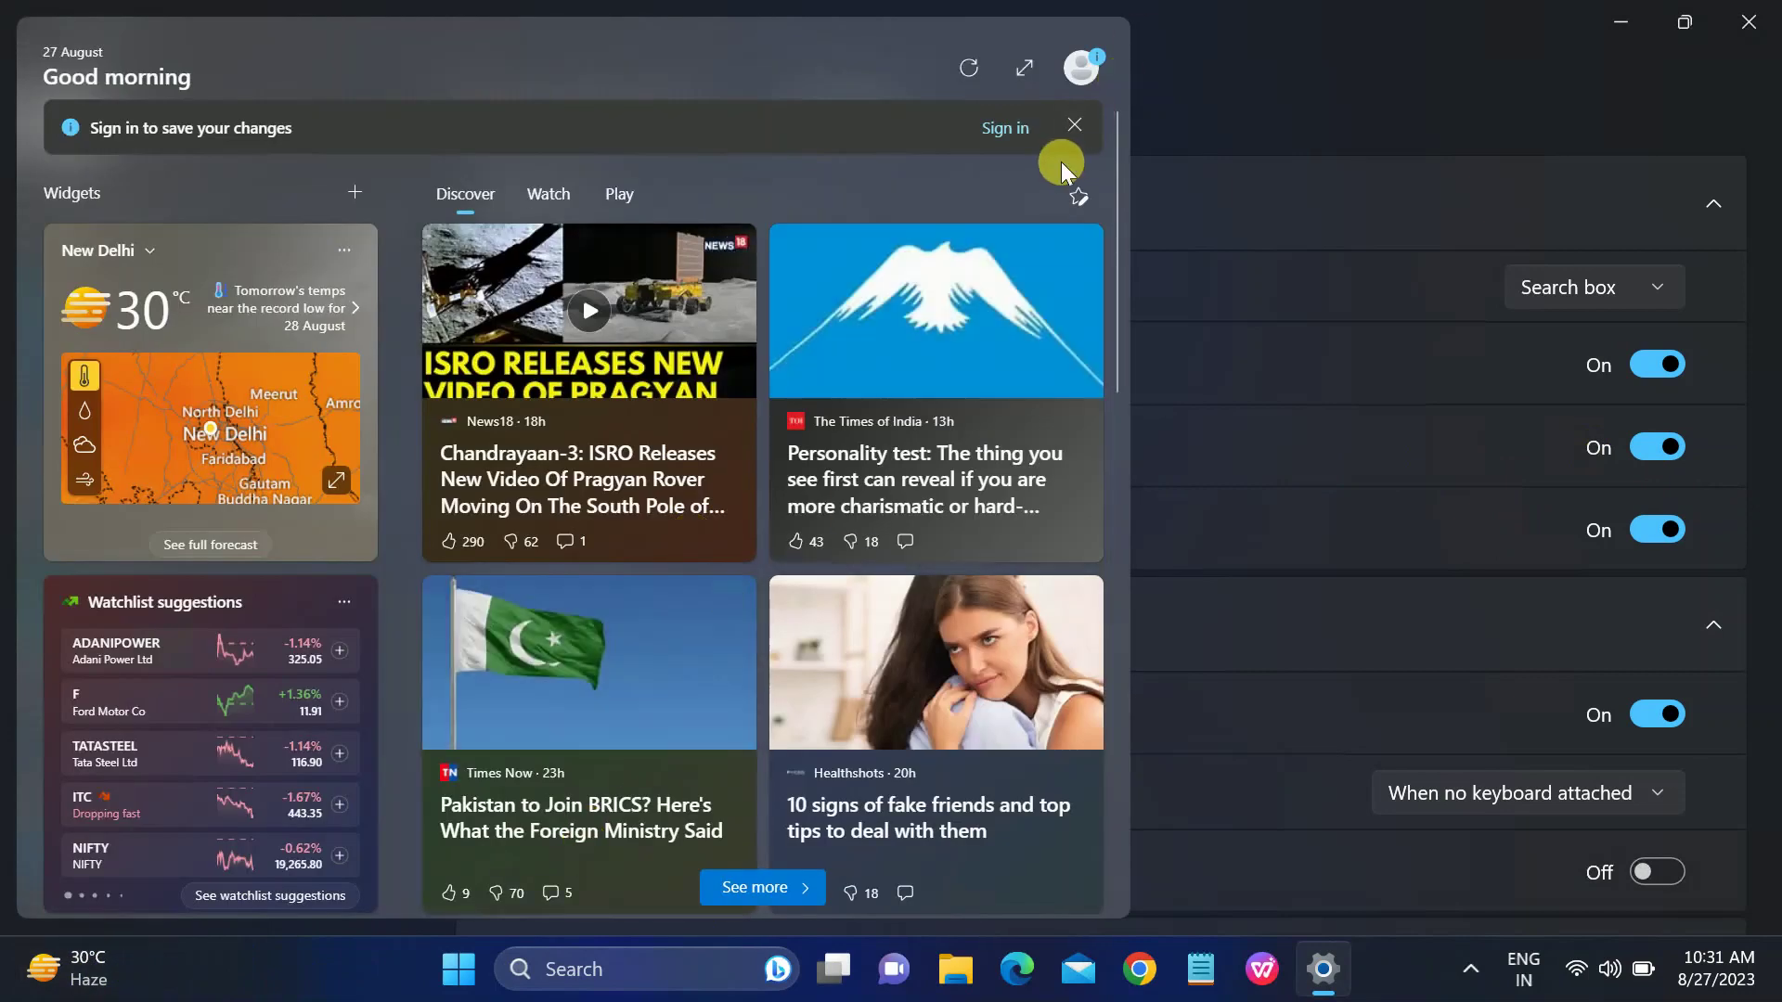
click(1200, 139)
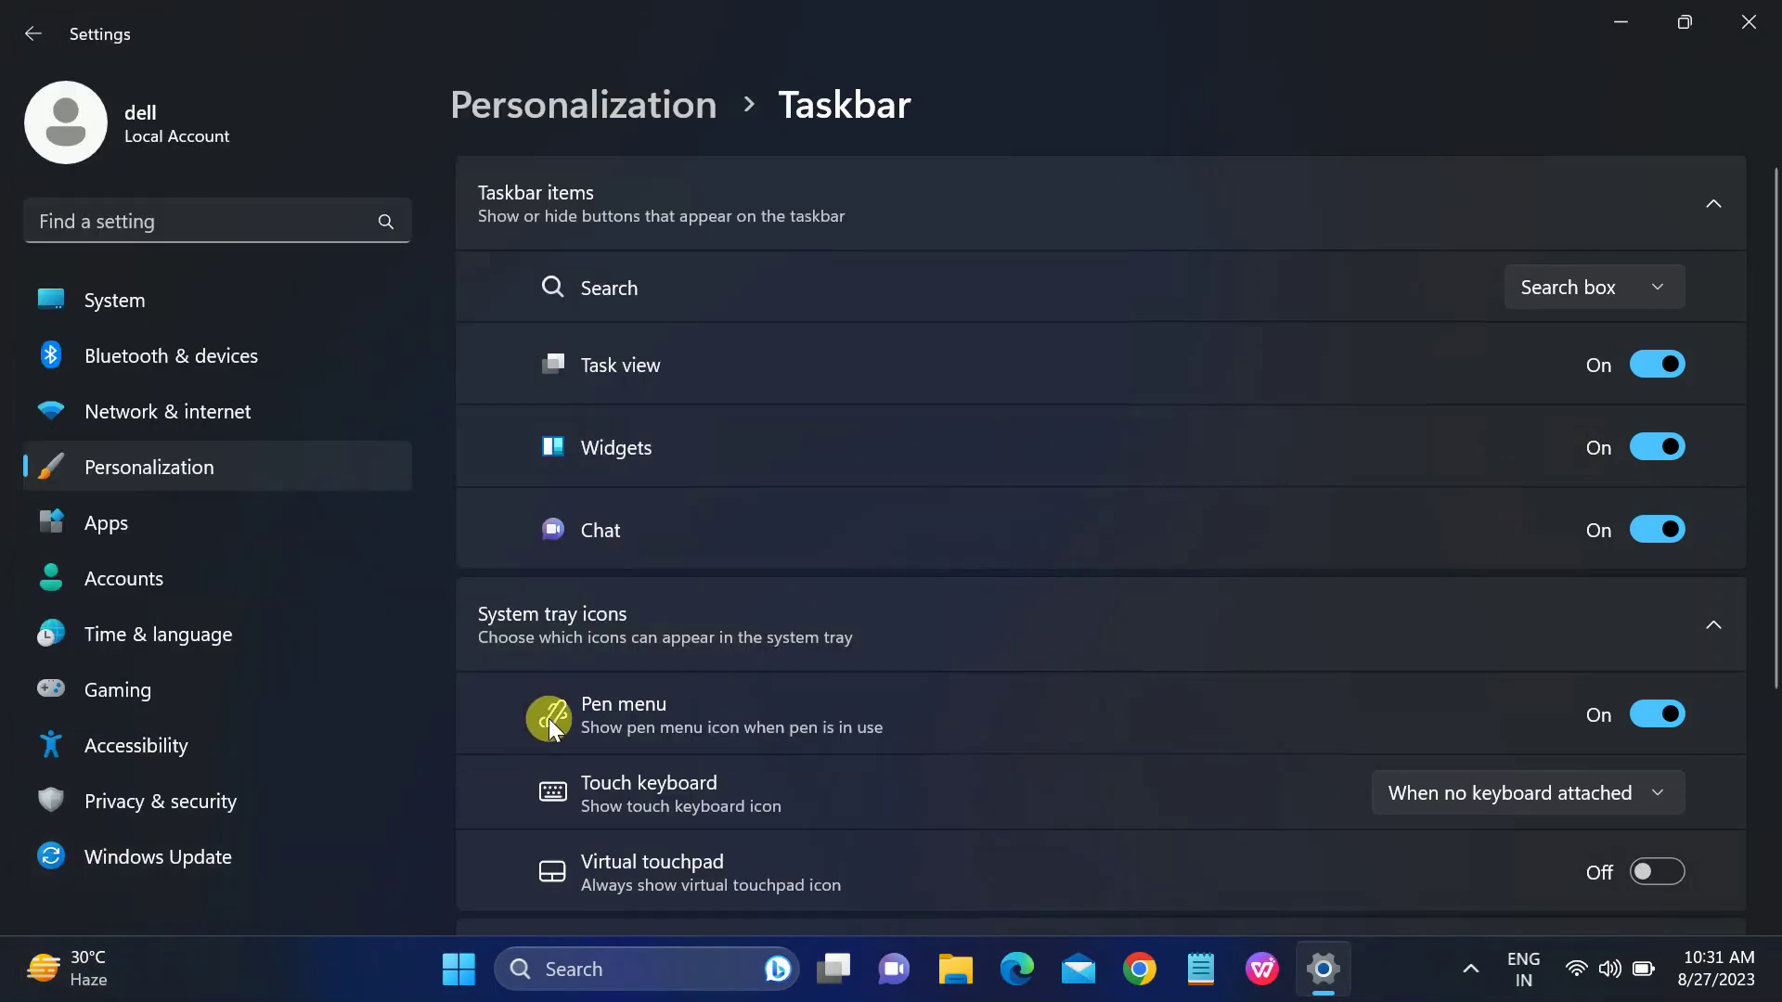
click(167, 970)
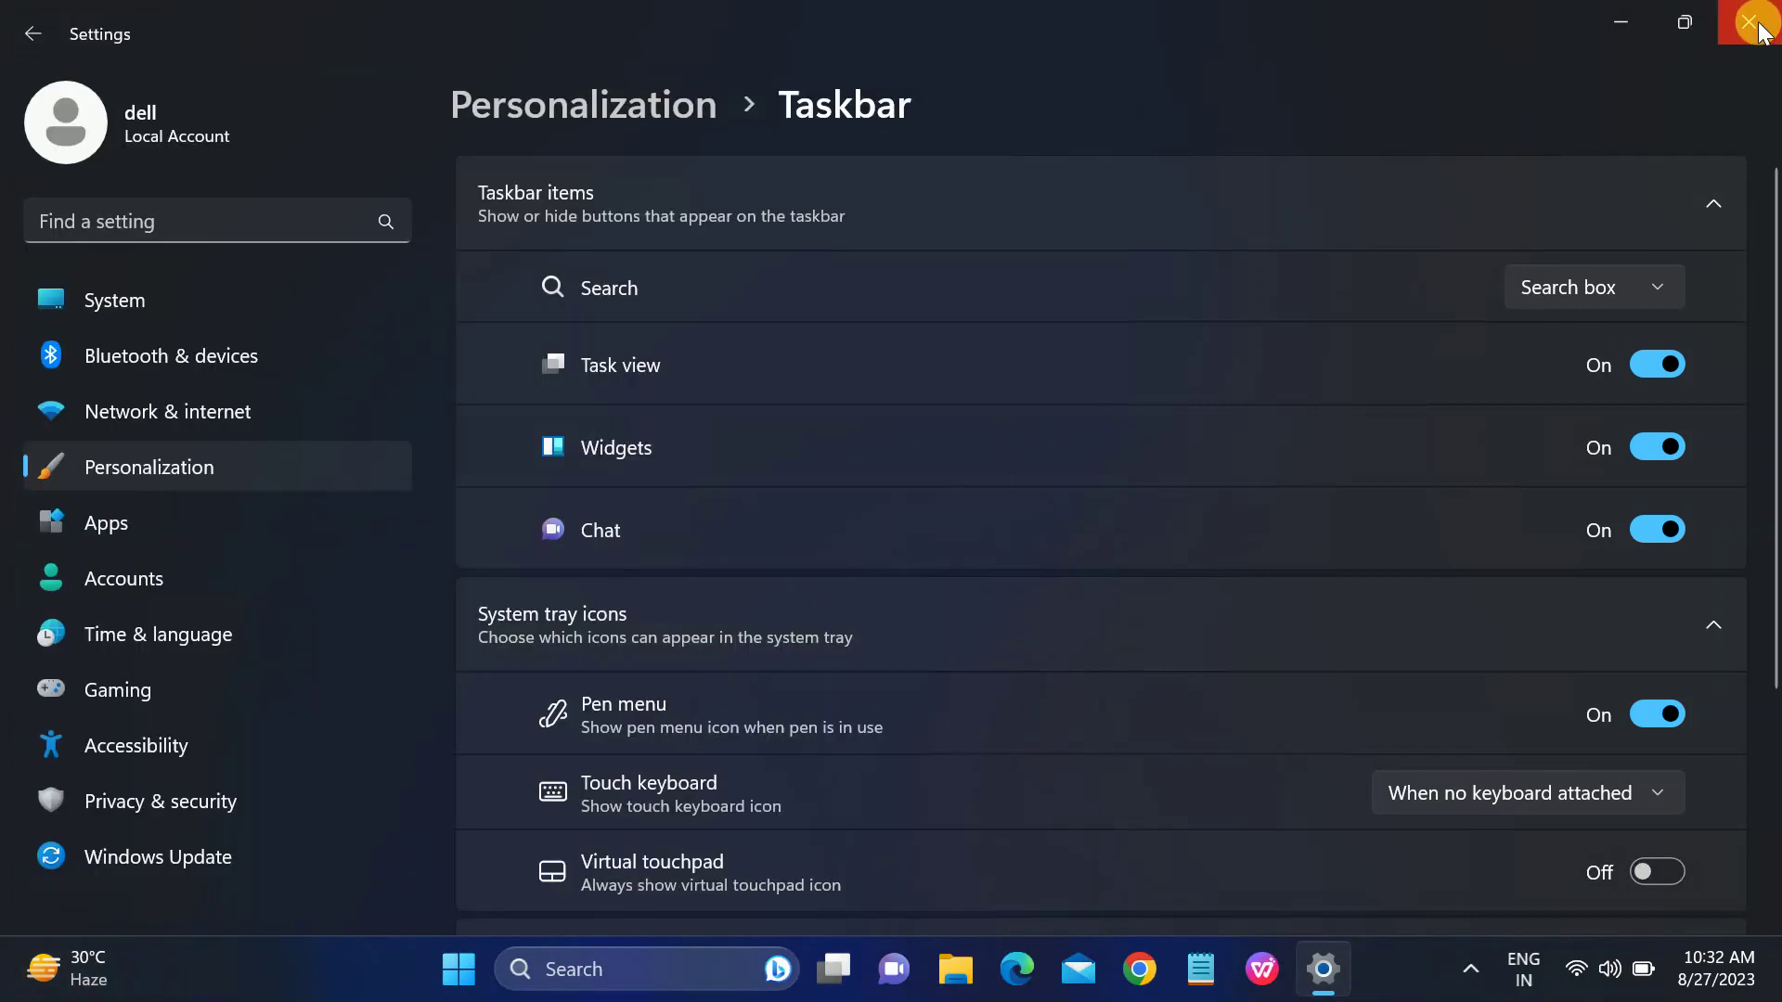
click(1754, 23)
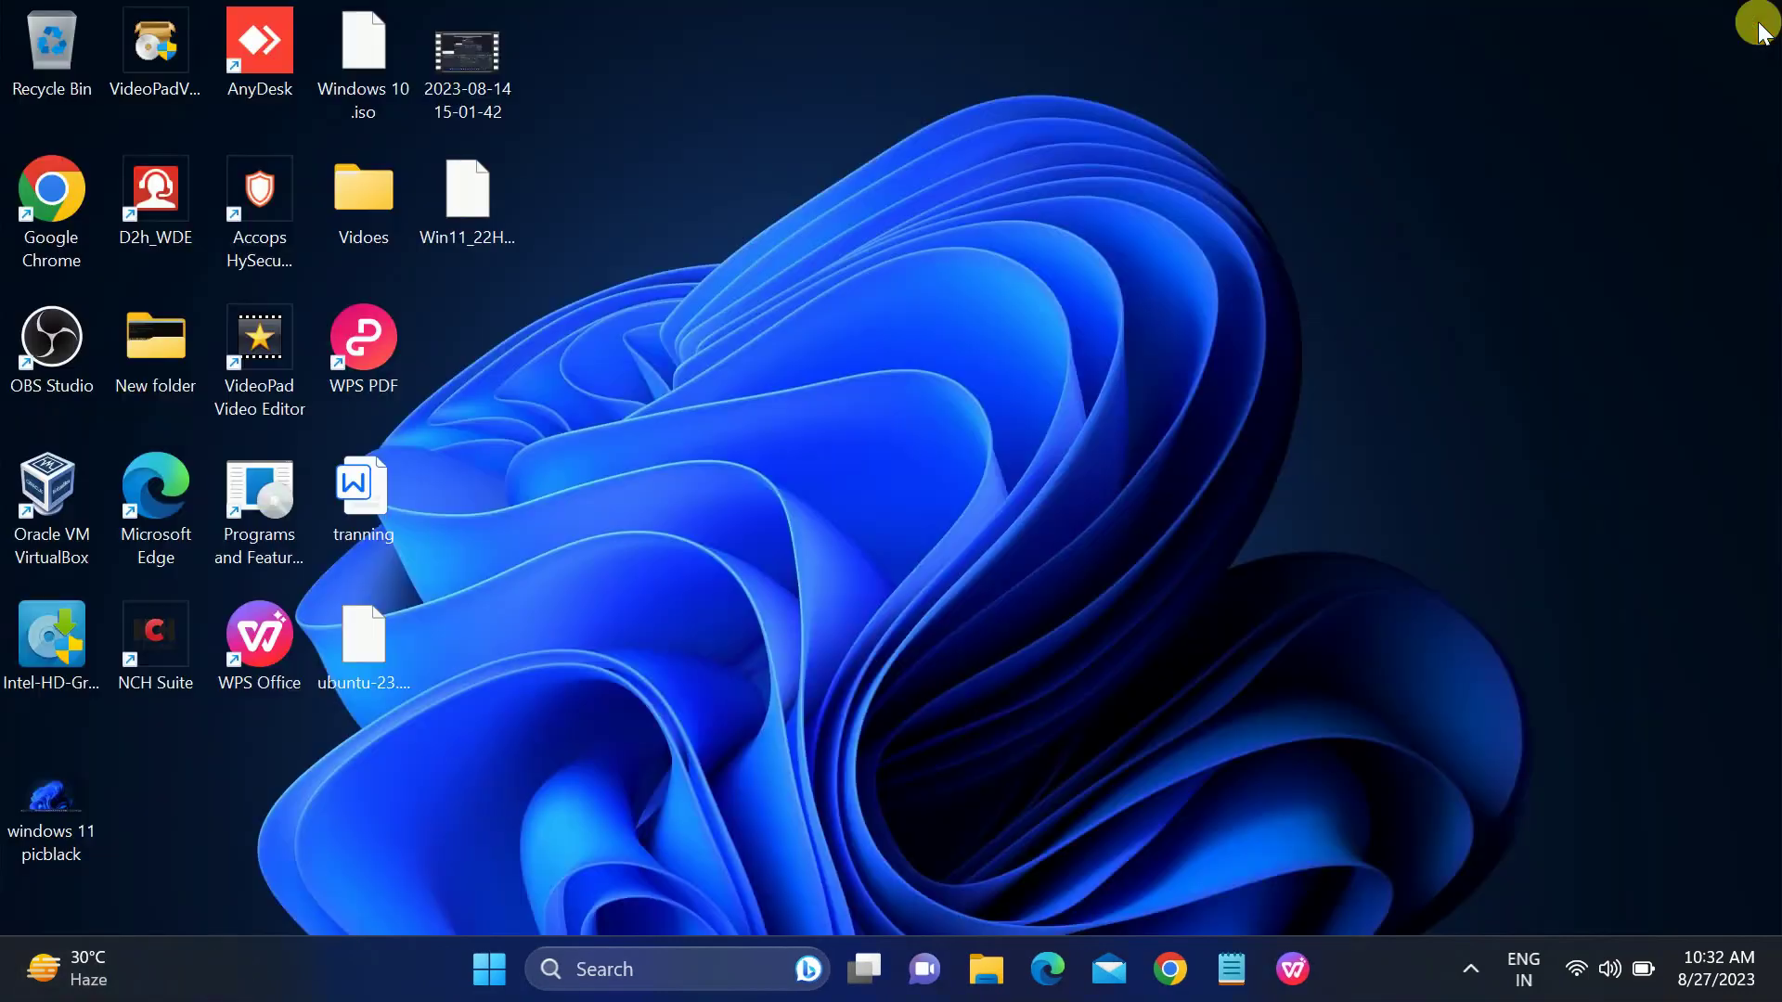
Refresh the desktop and bring up the taskbar's context menu.
right_click(1016, 352)
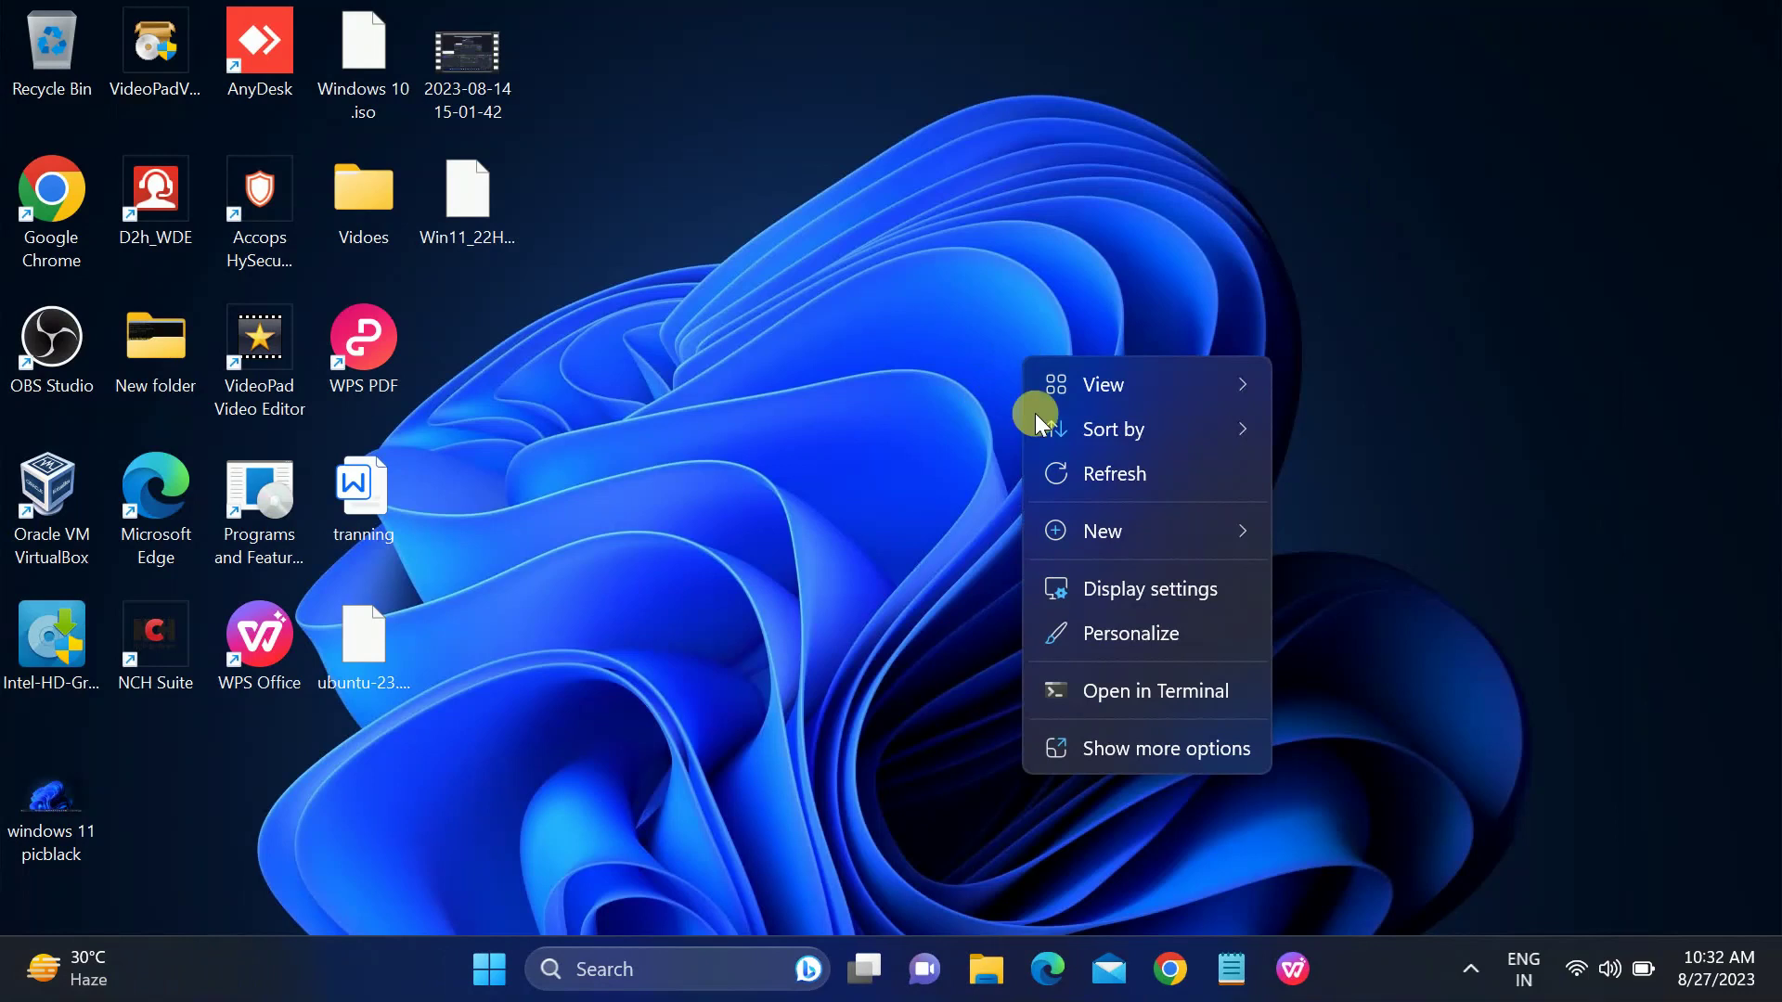
click(1098, 472)
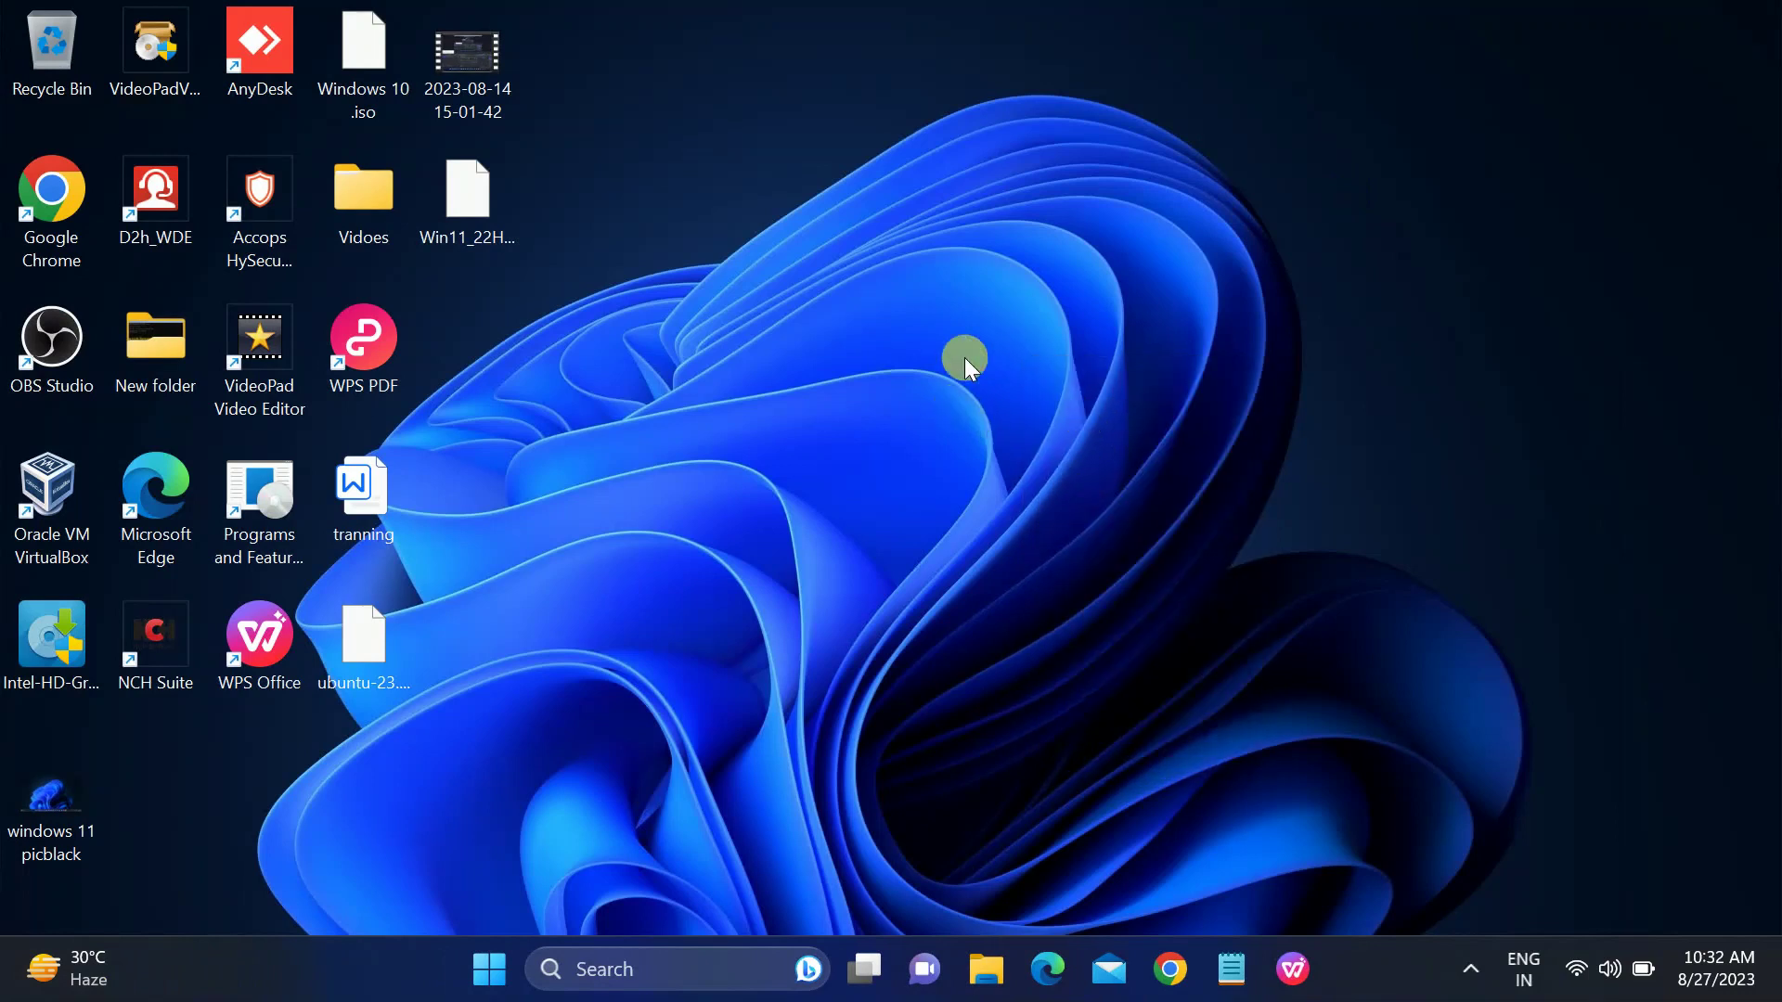
right_click(1356, 989)
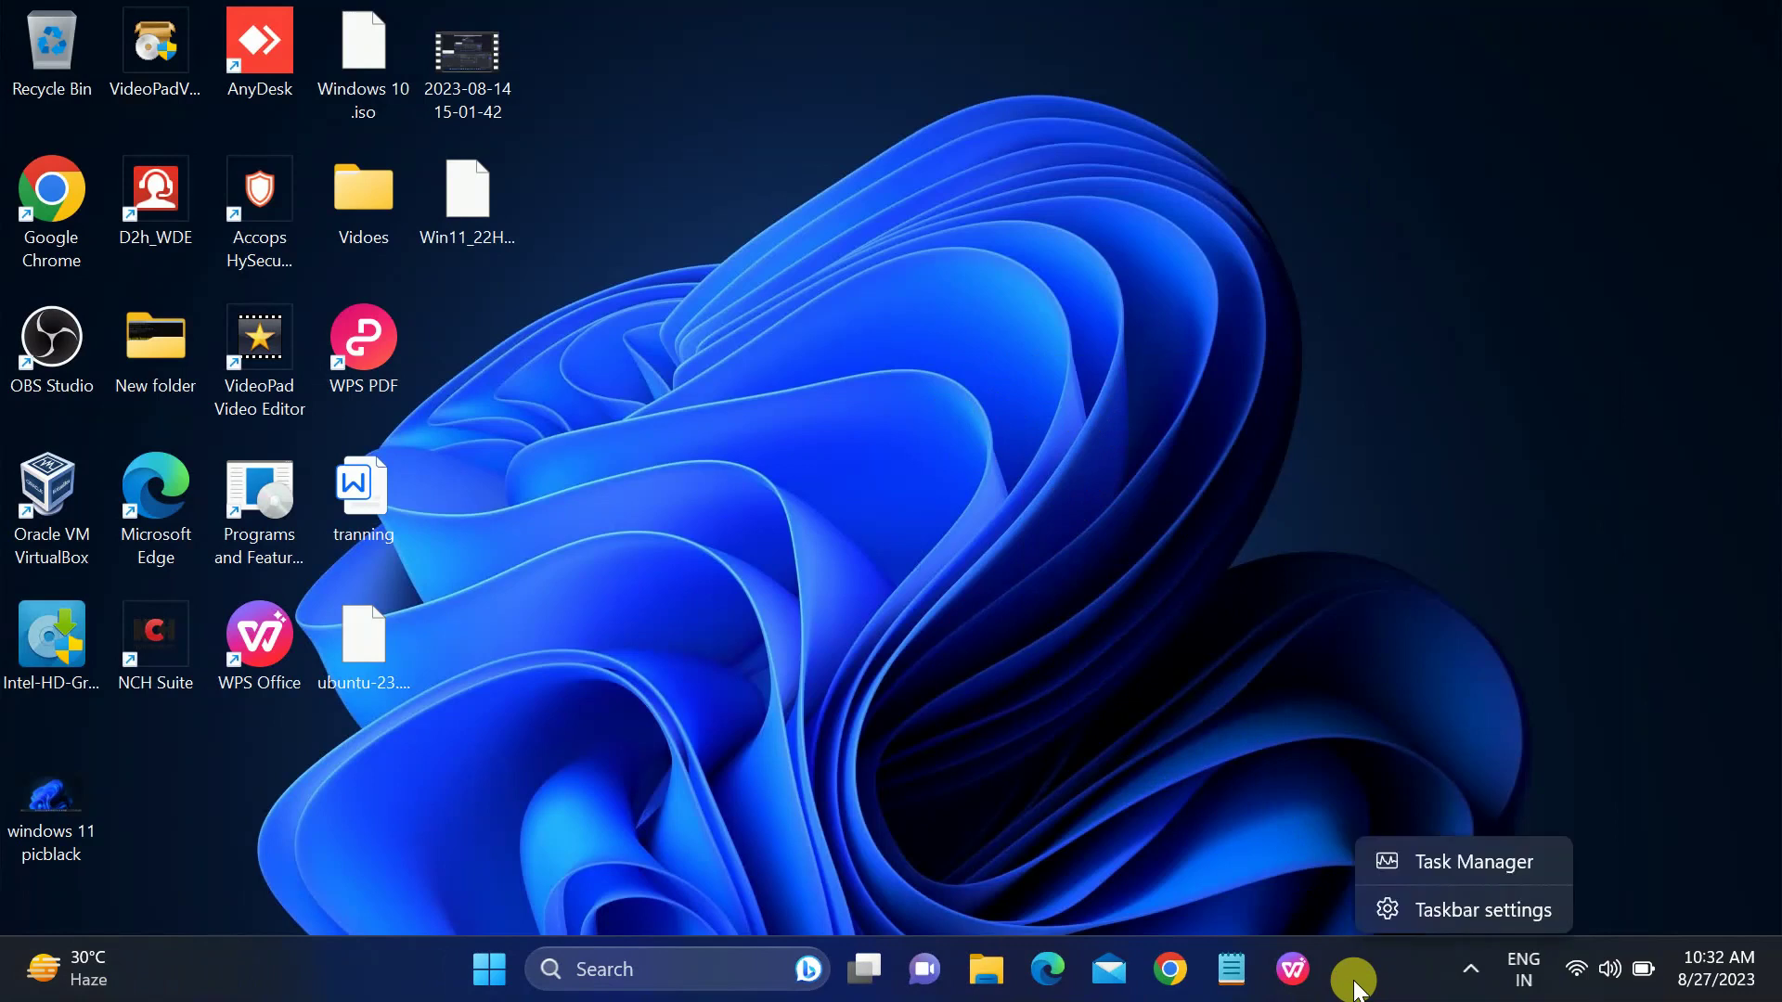
Open Task Manager maximized and scroll the Processes list down to Windows Explorer.
click(1480, 876)
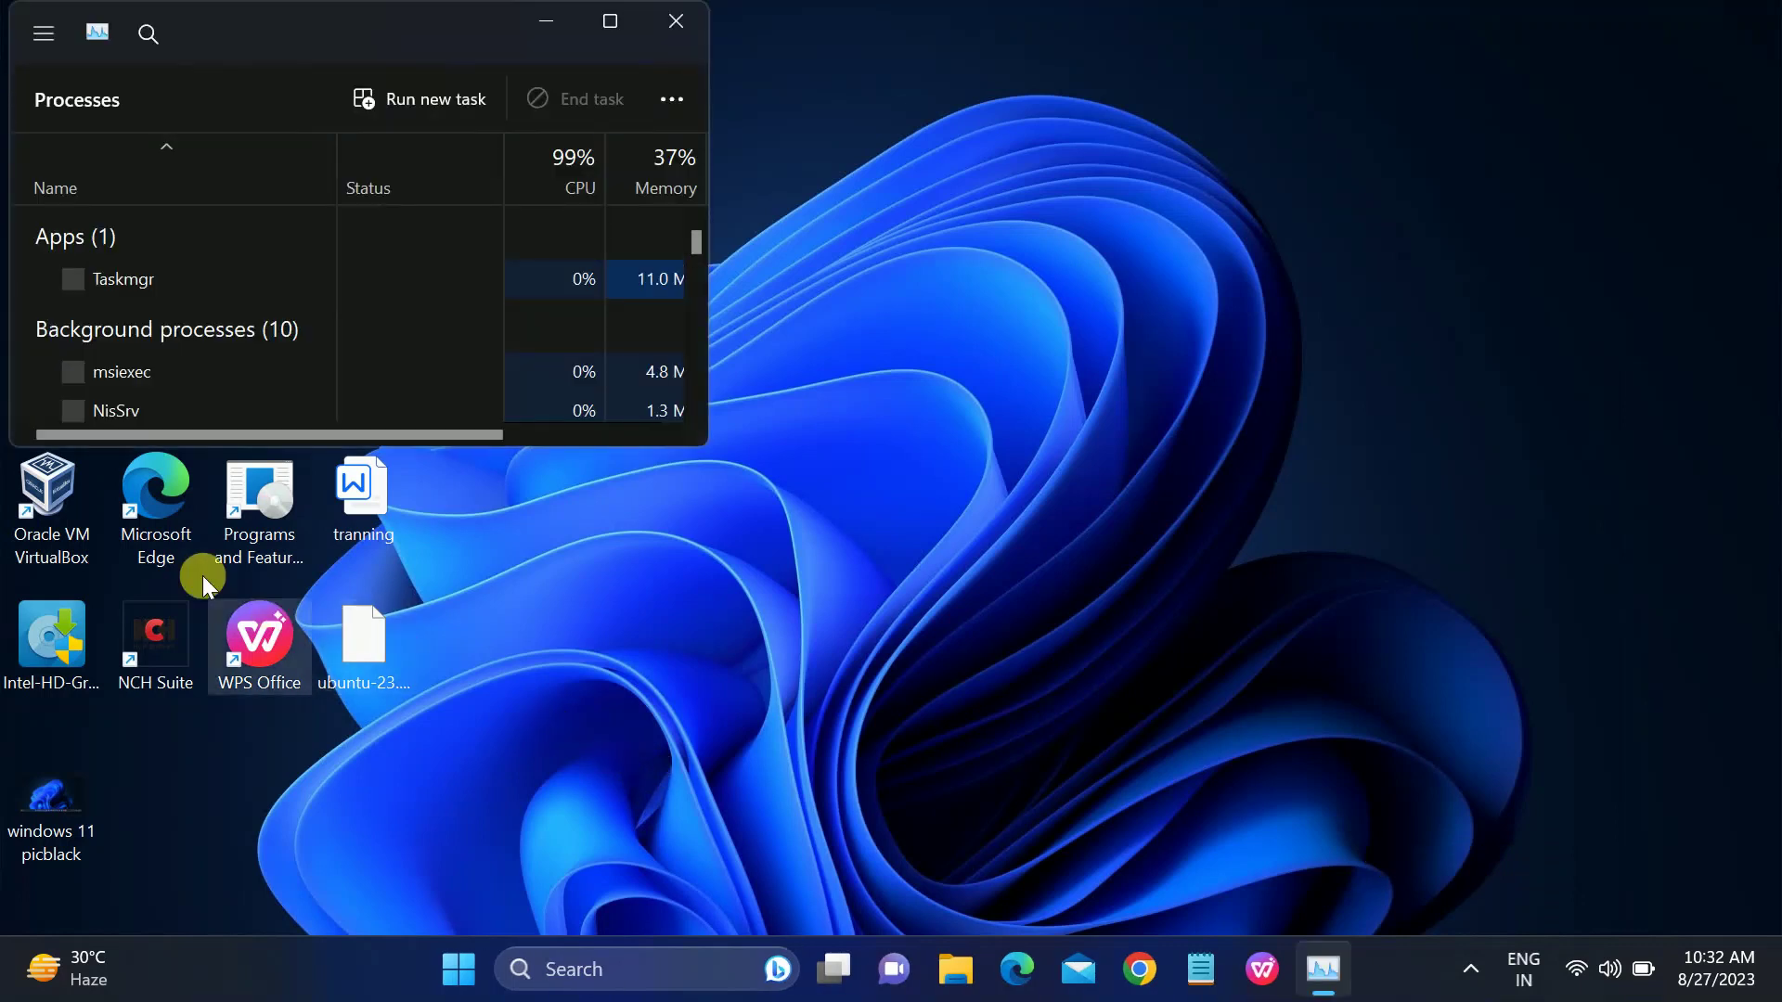
click(608, 22)
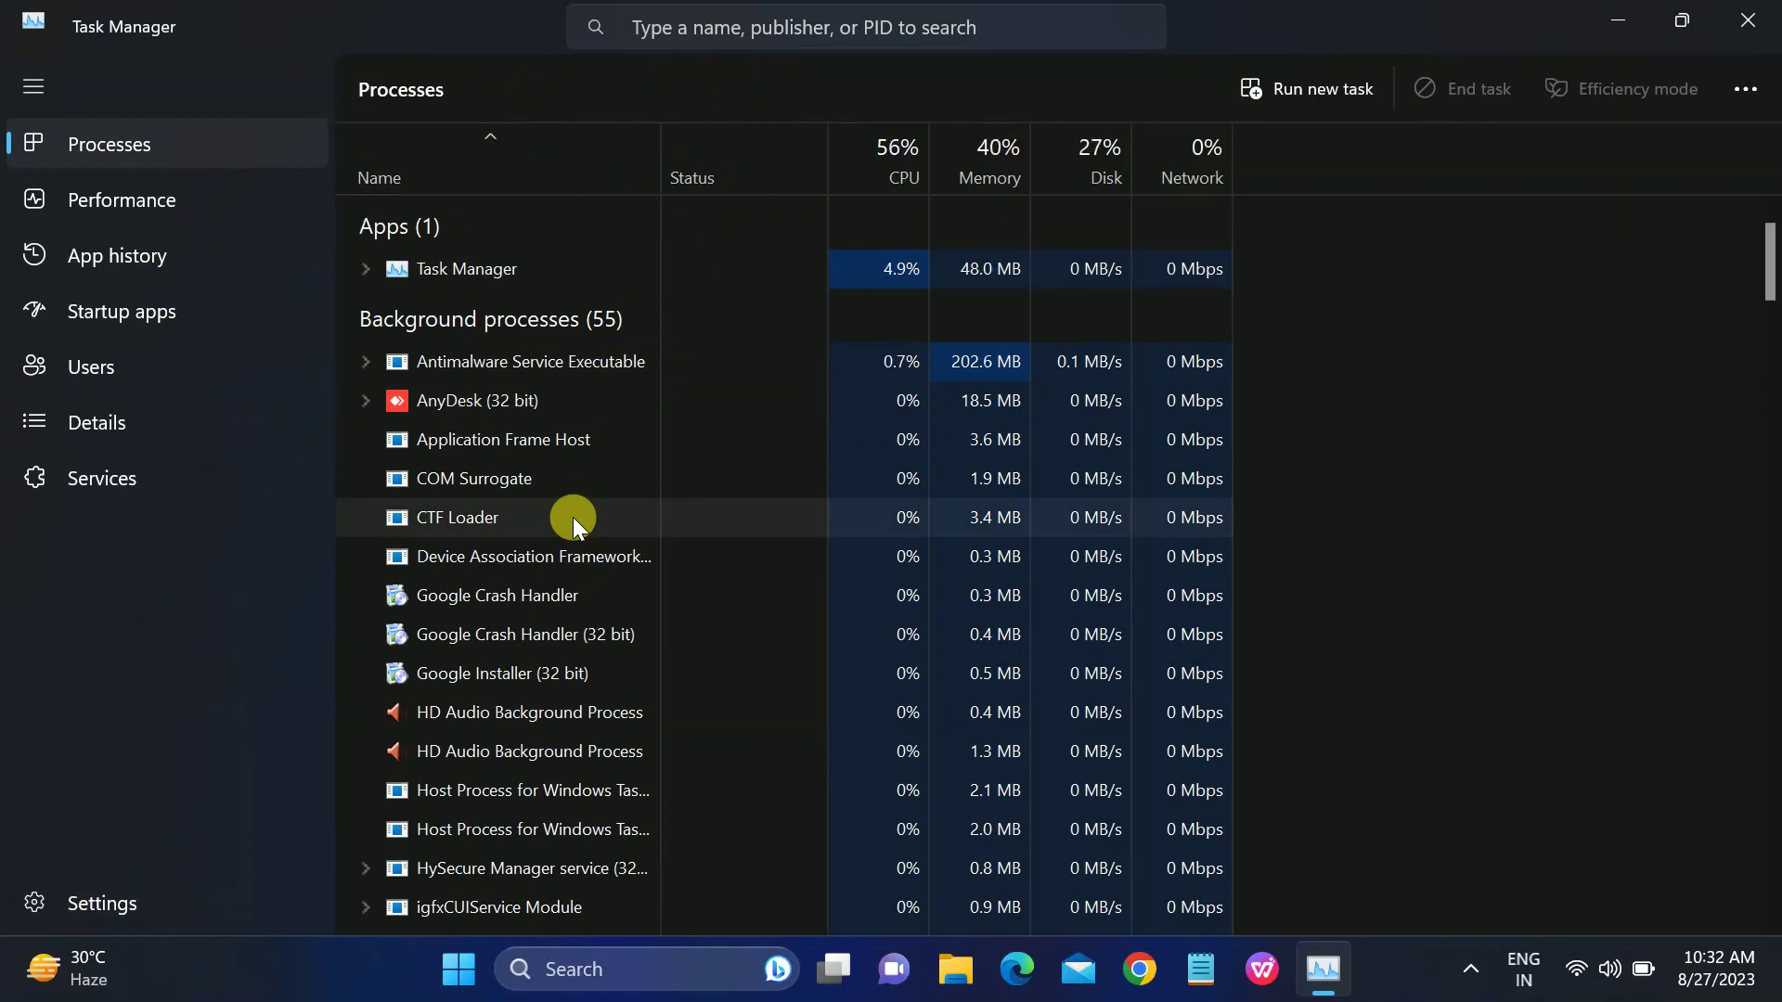
scroll(572, 516, down, 3)
scroll(572, 512, down, 6)
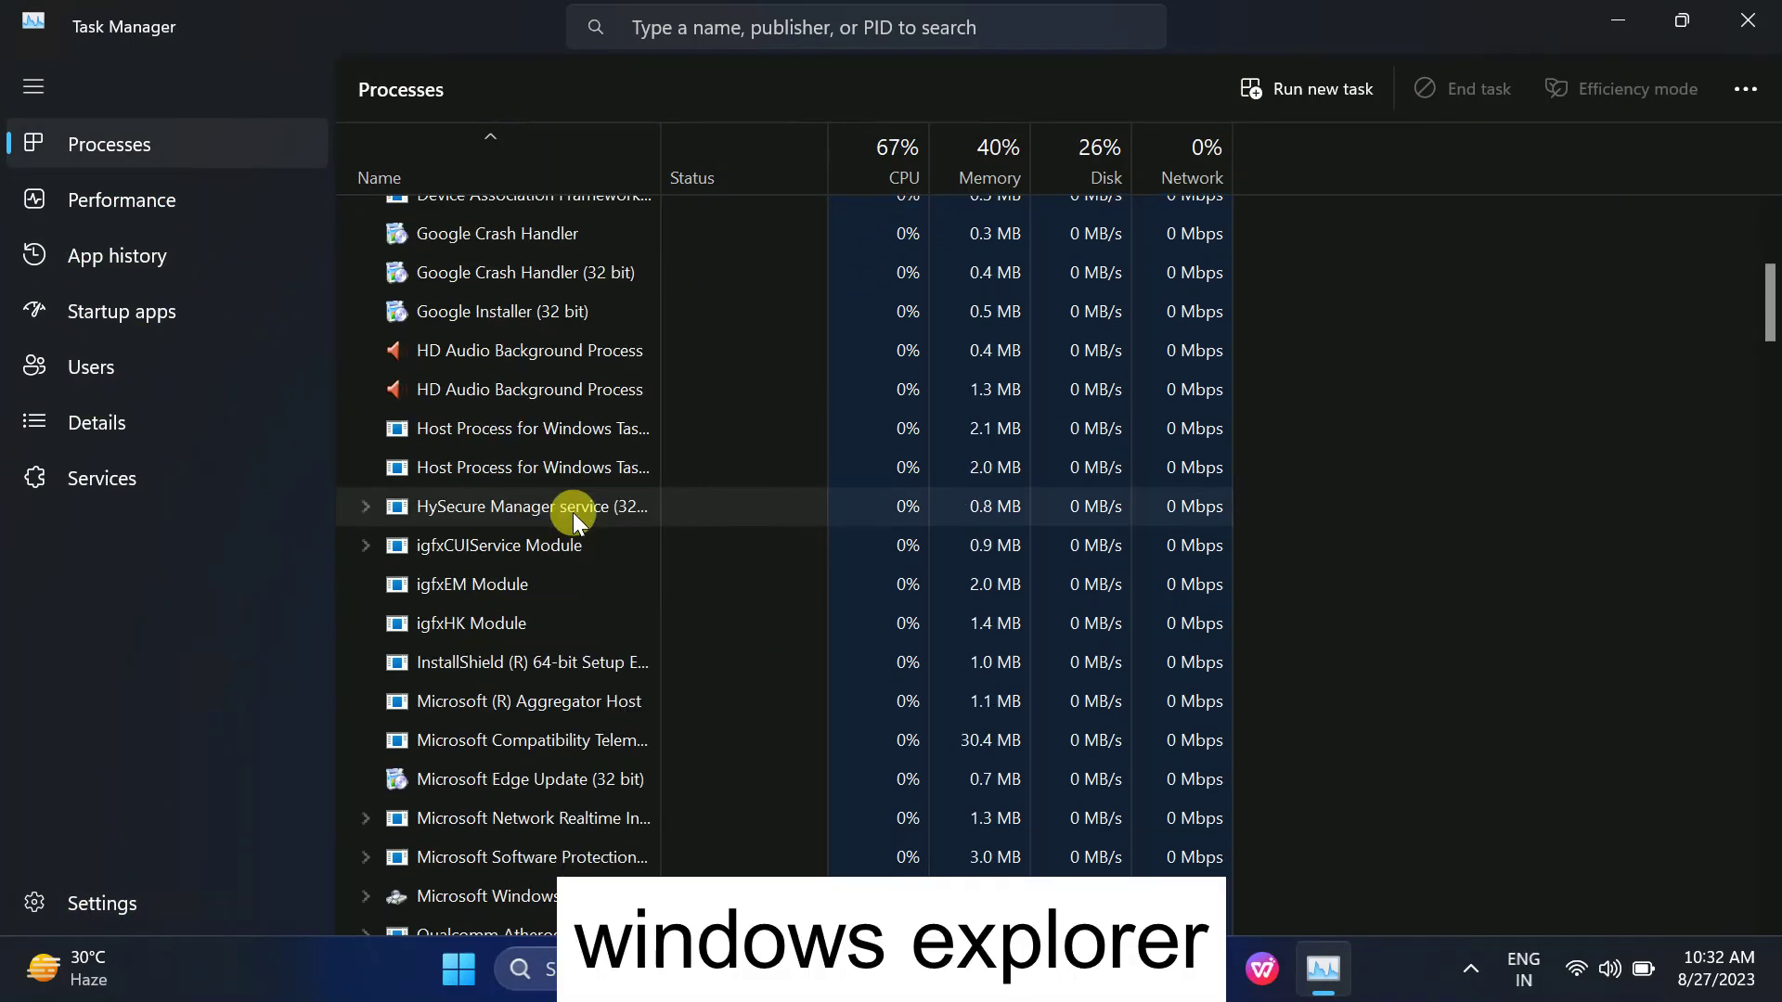
scroll(571, 512, down, 6)
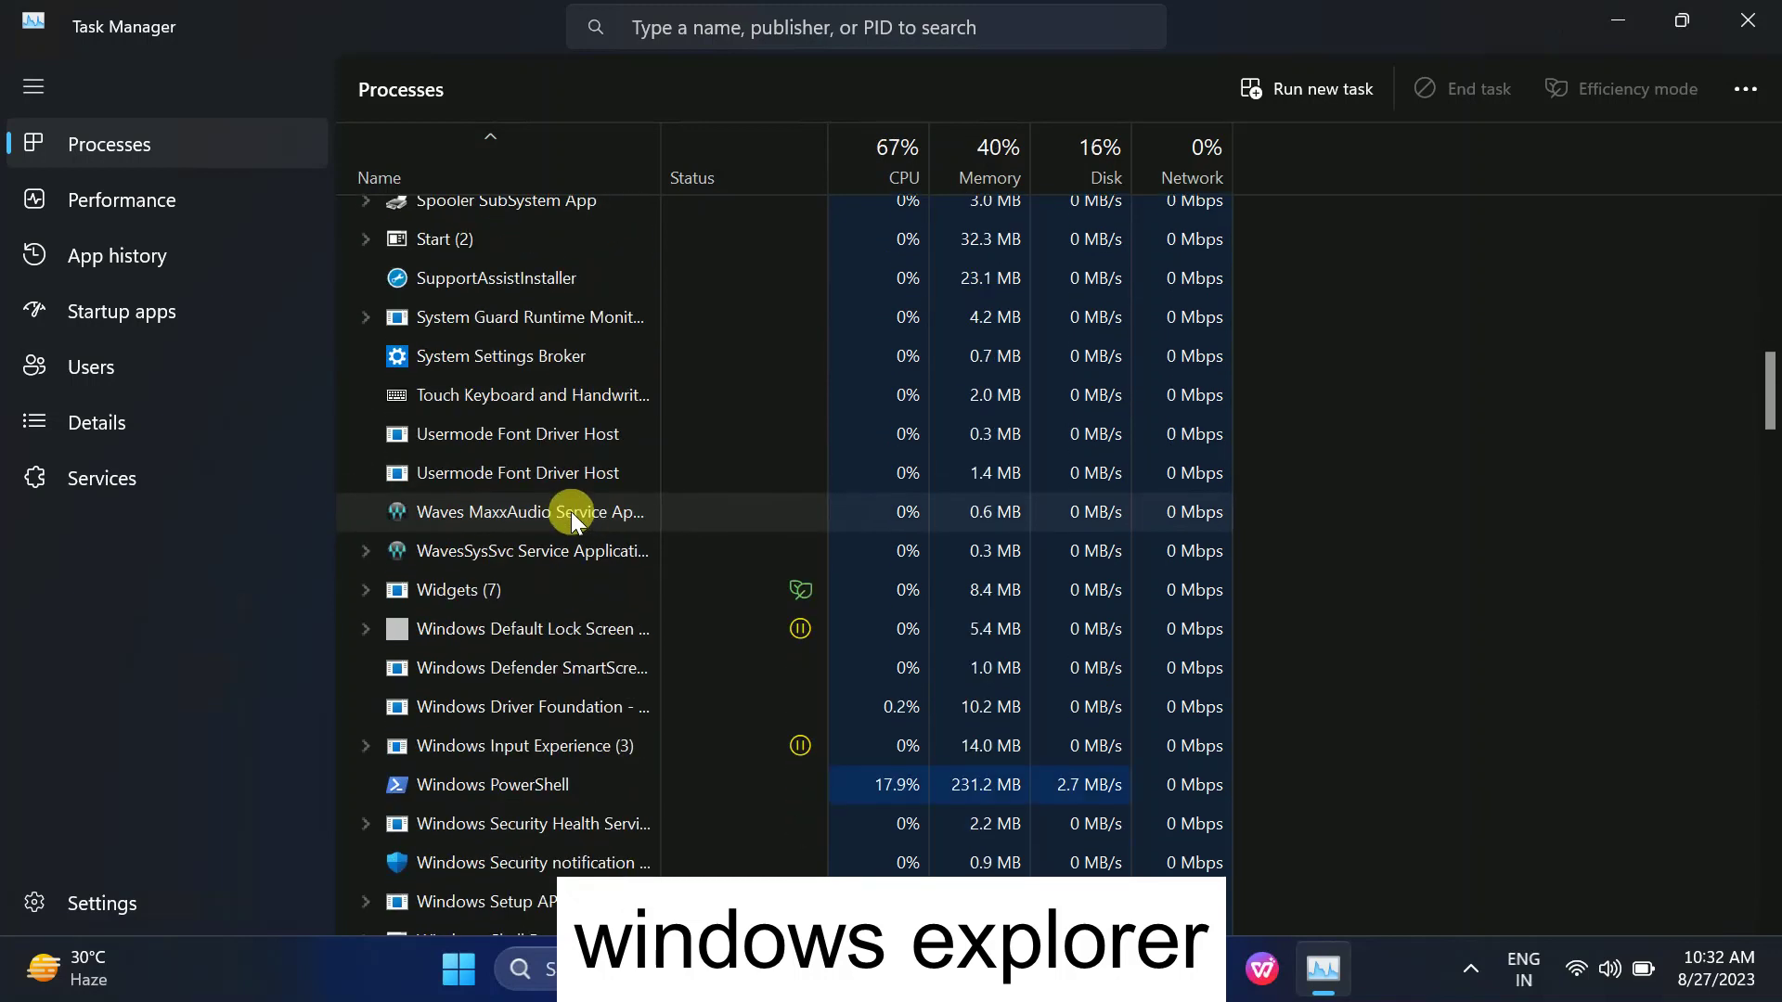
scroll(570, 510, down, 2)
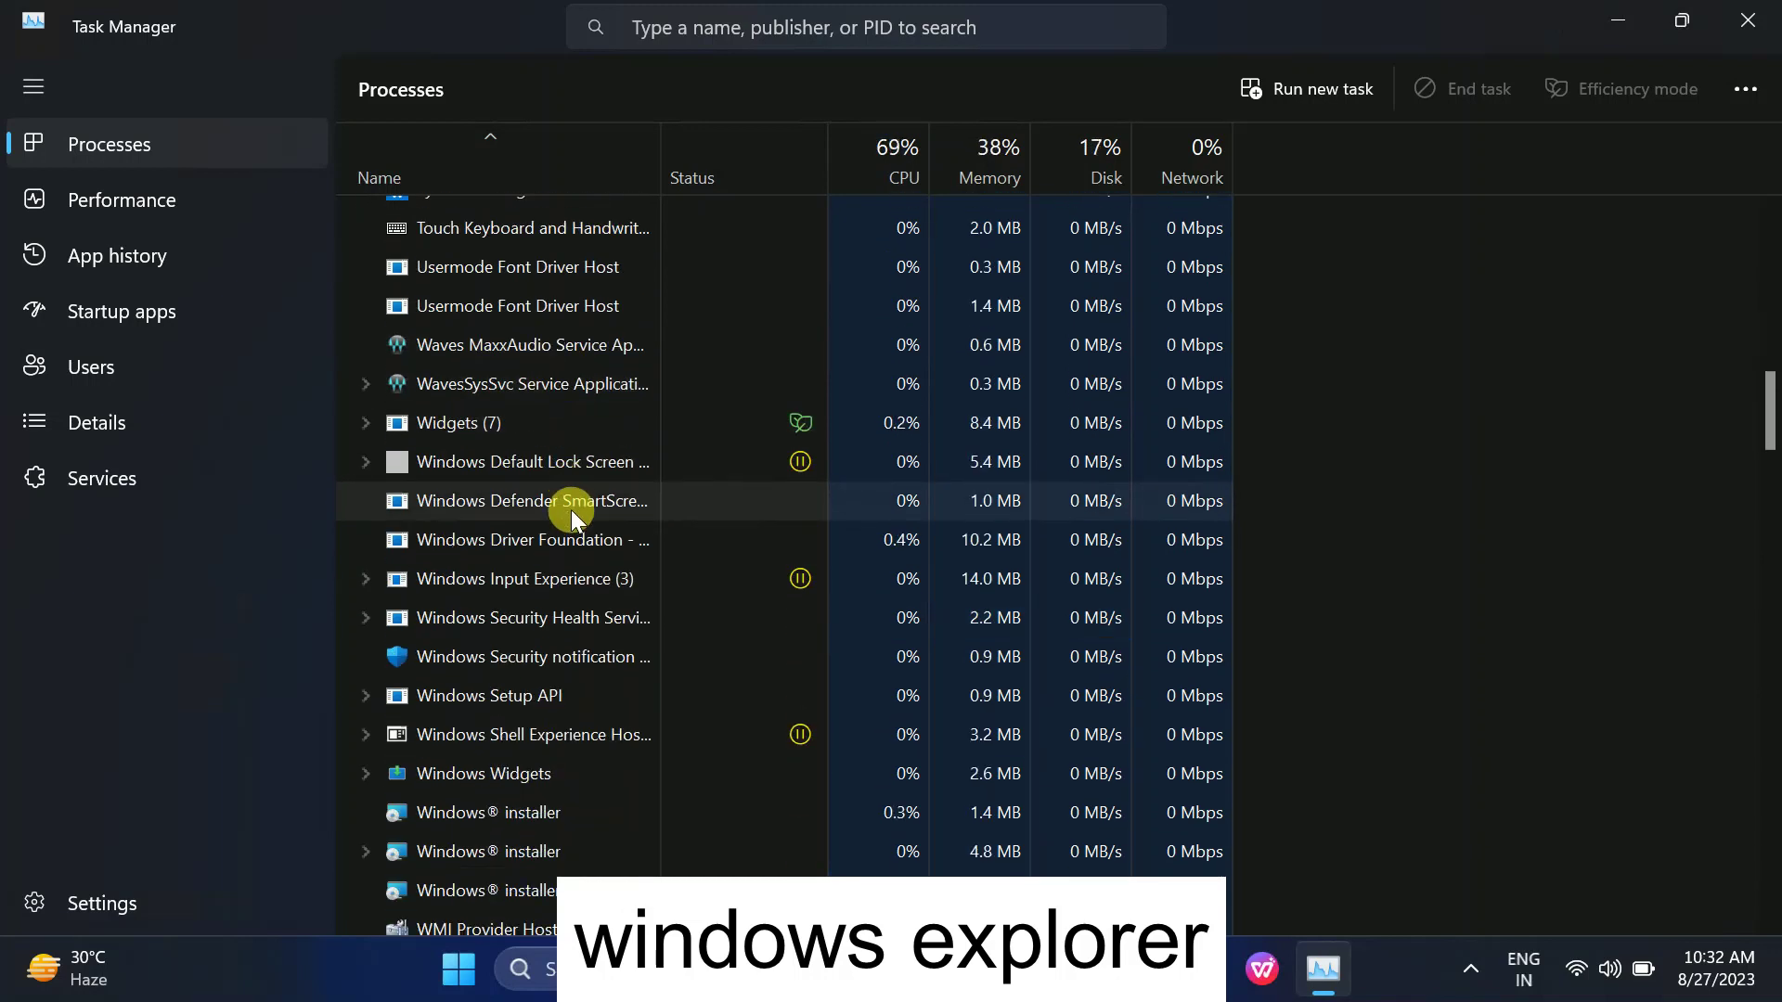
scroll(571, 538, down, 3)
scroll(571, 538, down, 5)
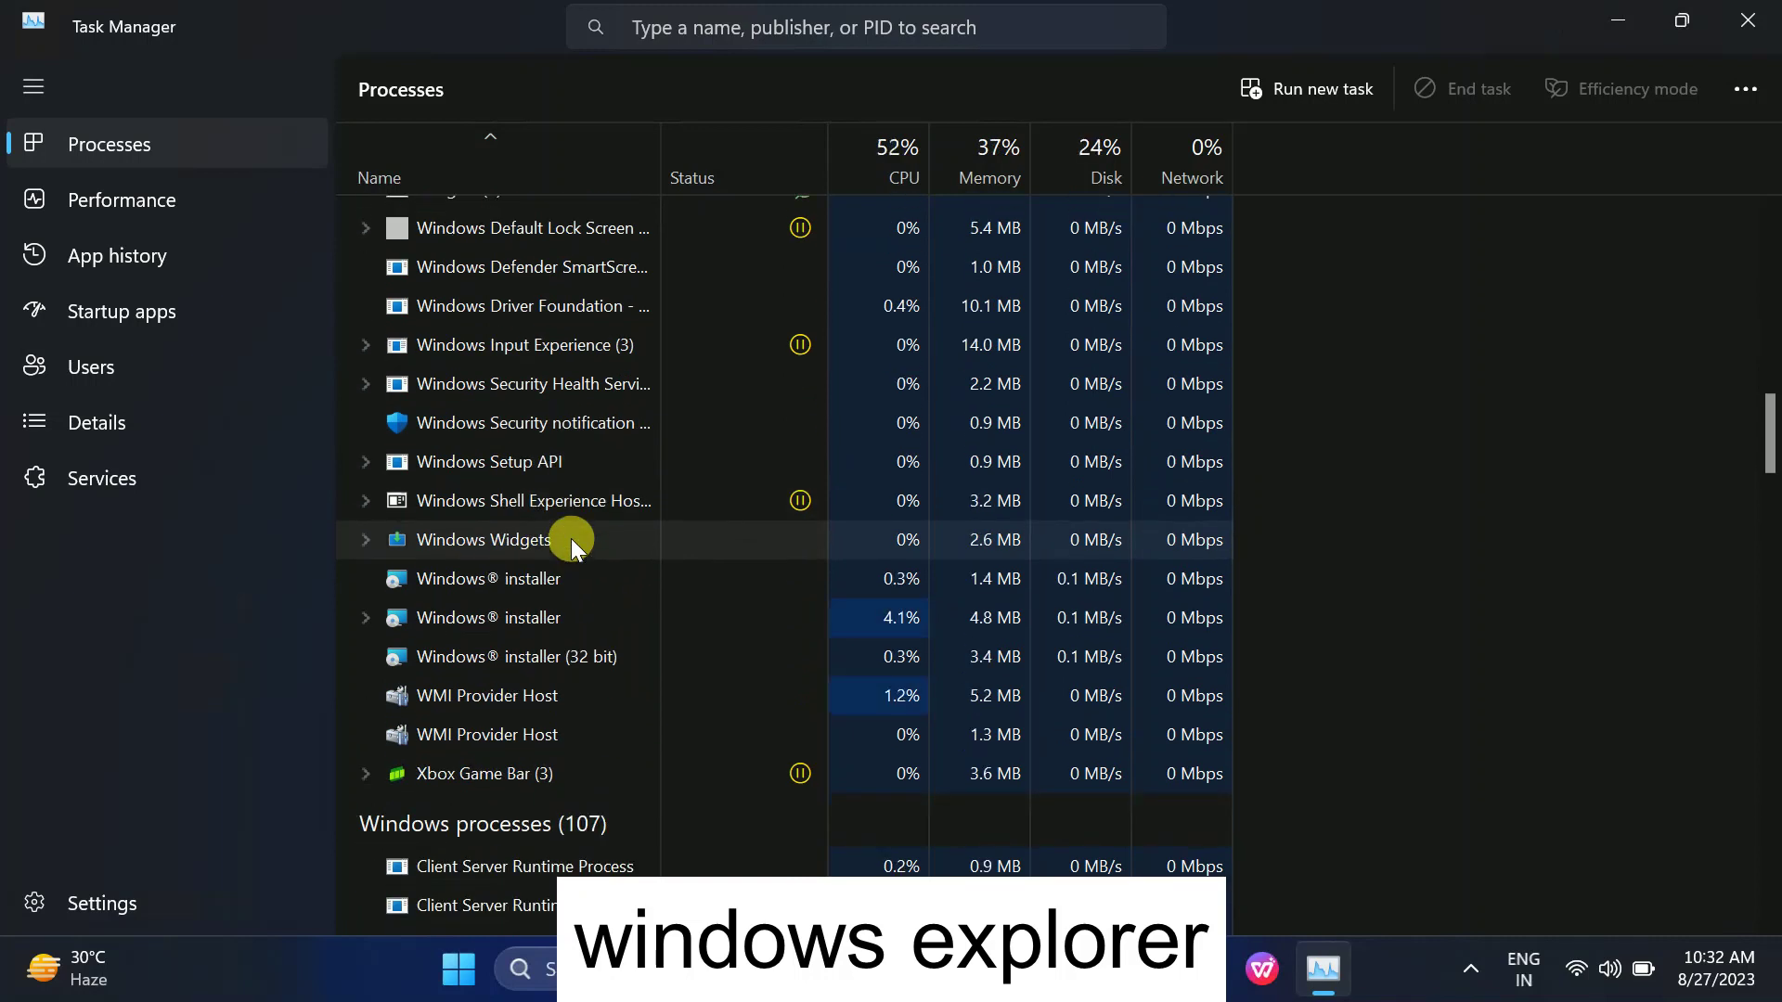
scroll(575, 542, down, 6)
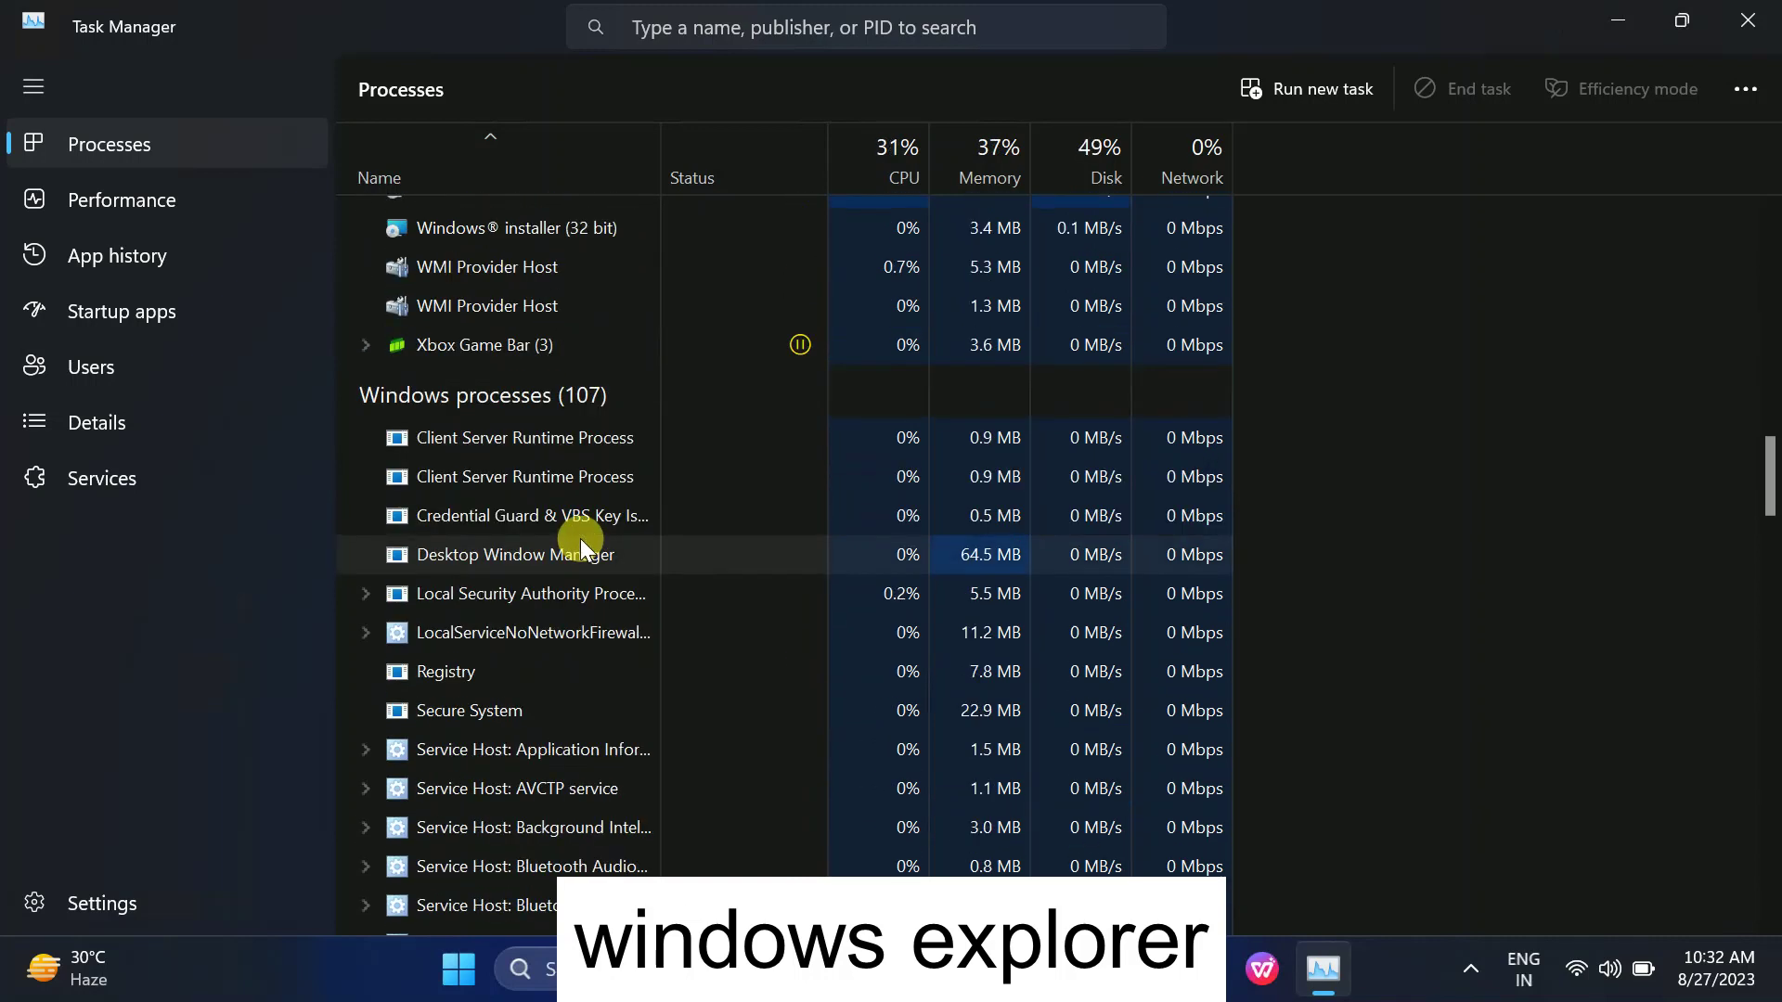
scroll(584, 543, down, 6)
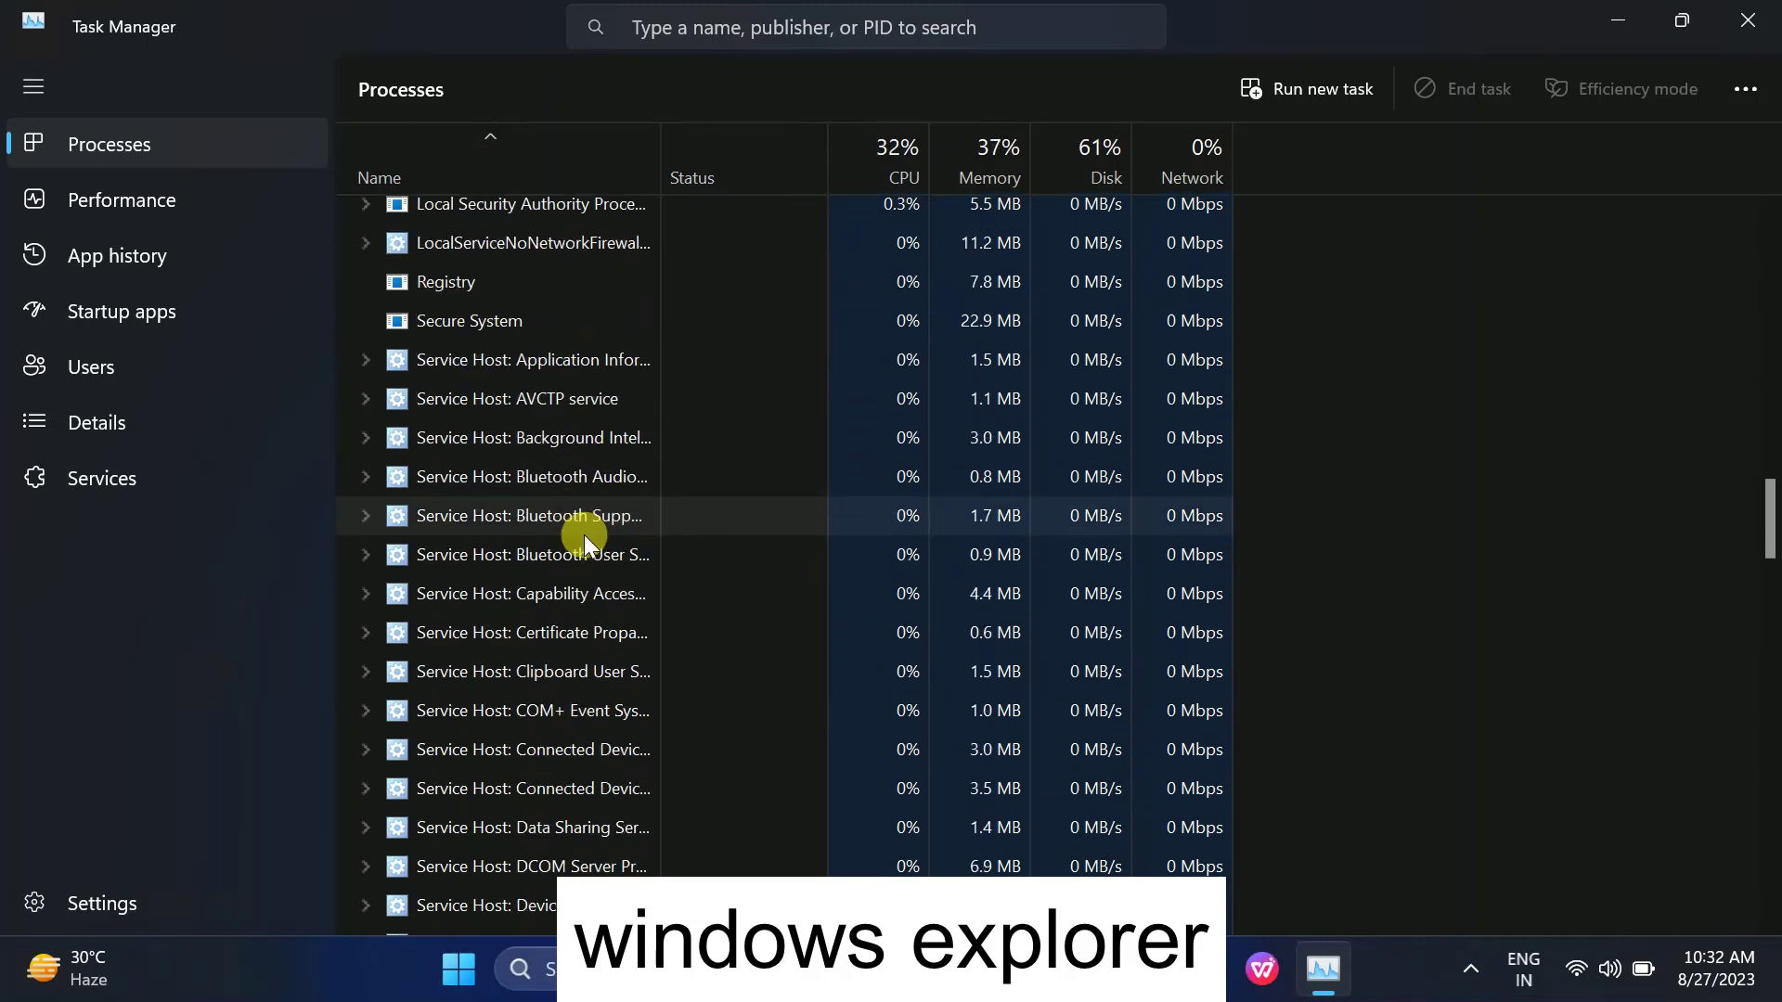
scroll(585, 543, down, 7)
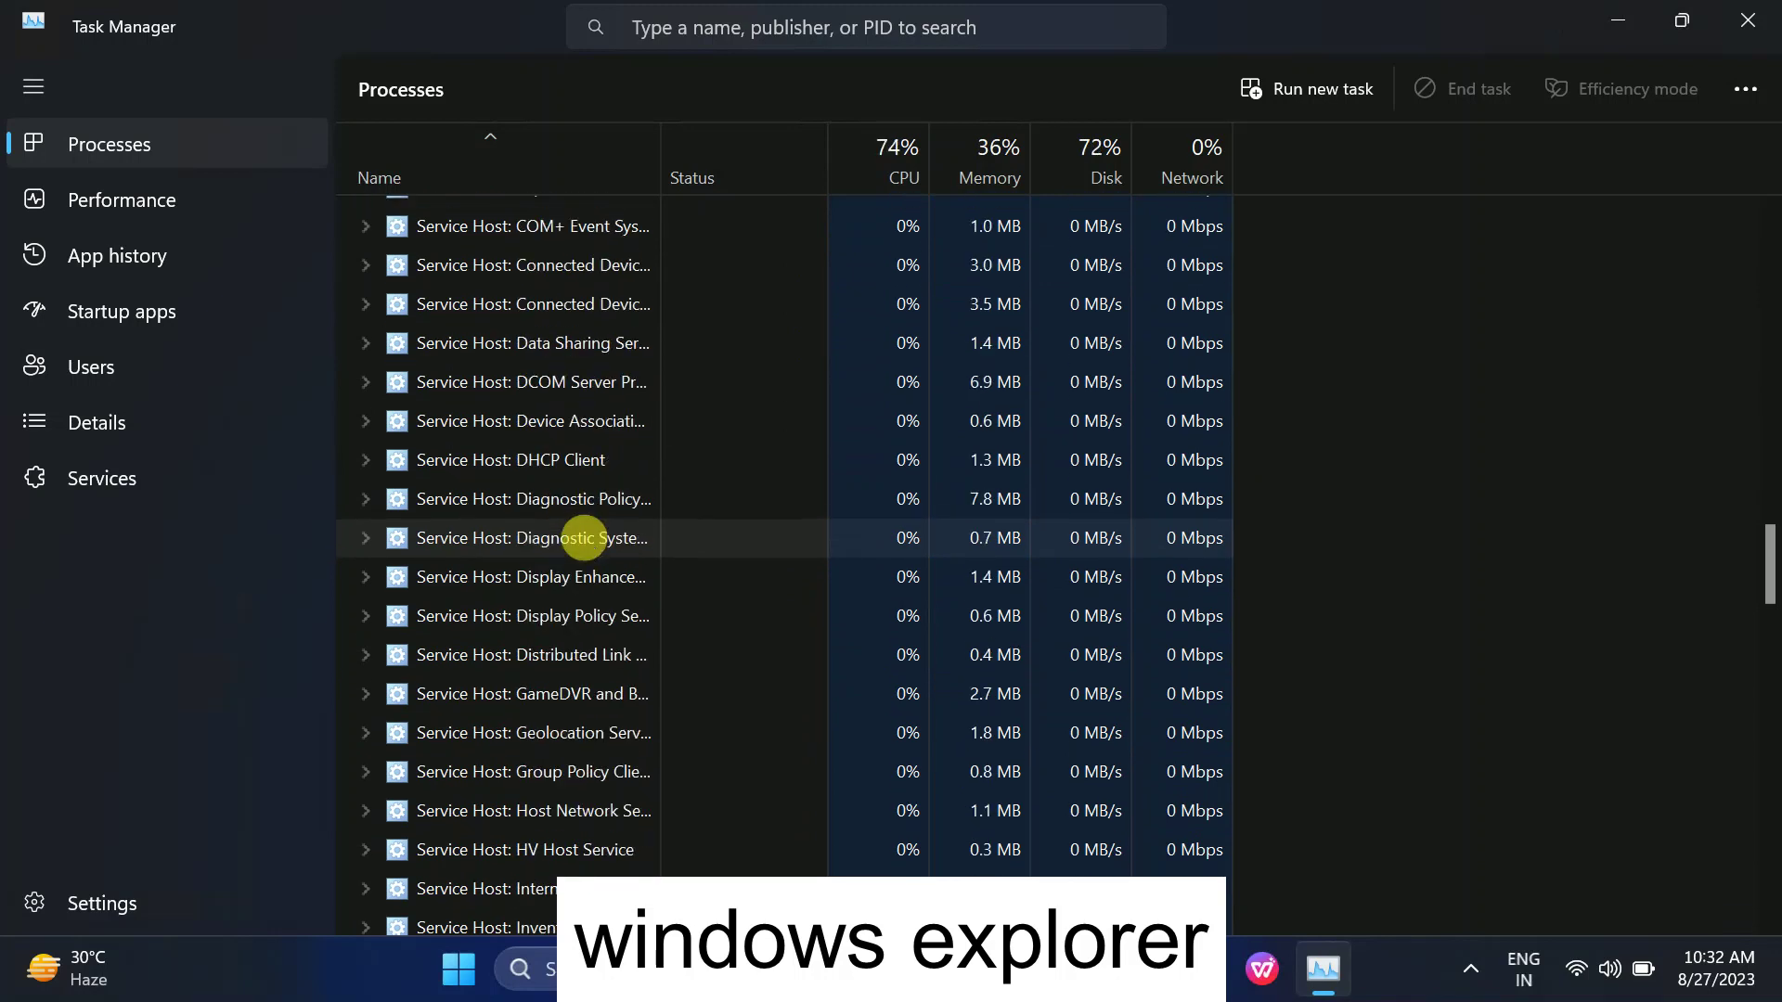
drag(1770, 591, 1750, 854)
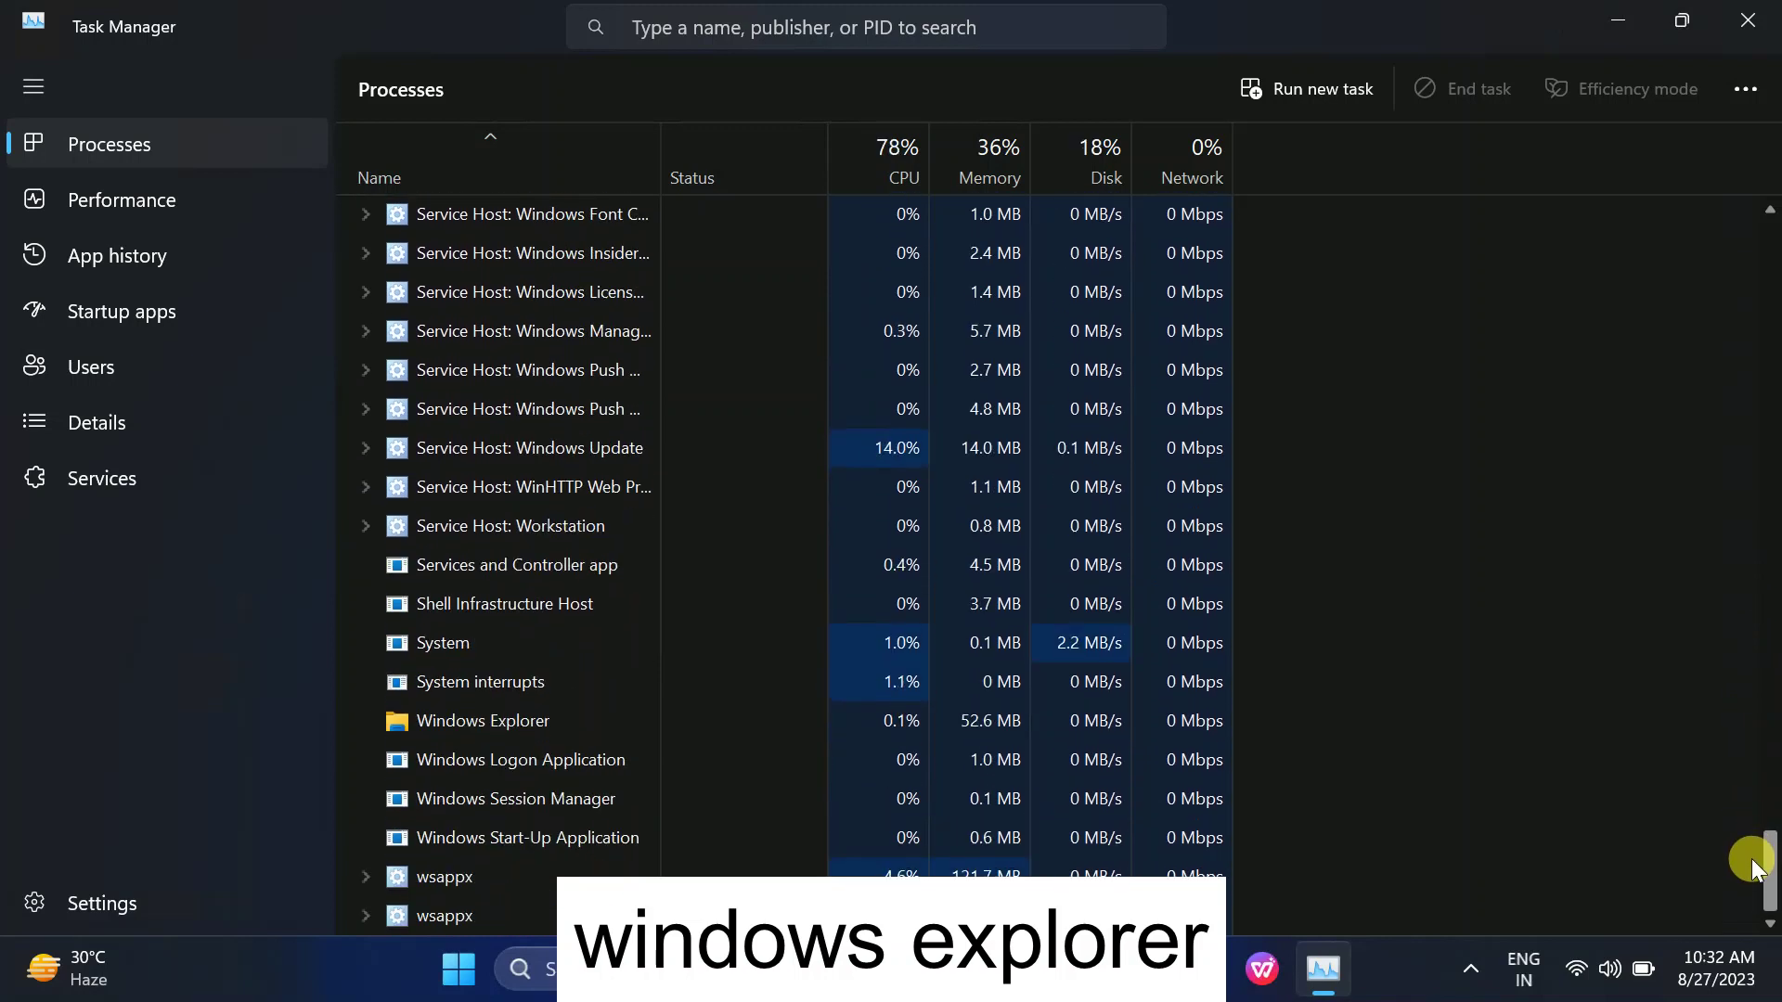
Select Windows Explorer and restart it.
click(472, 727)
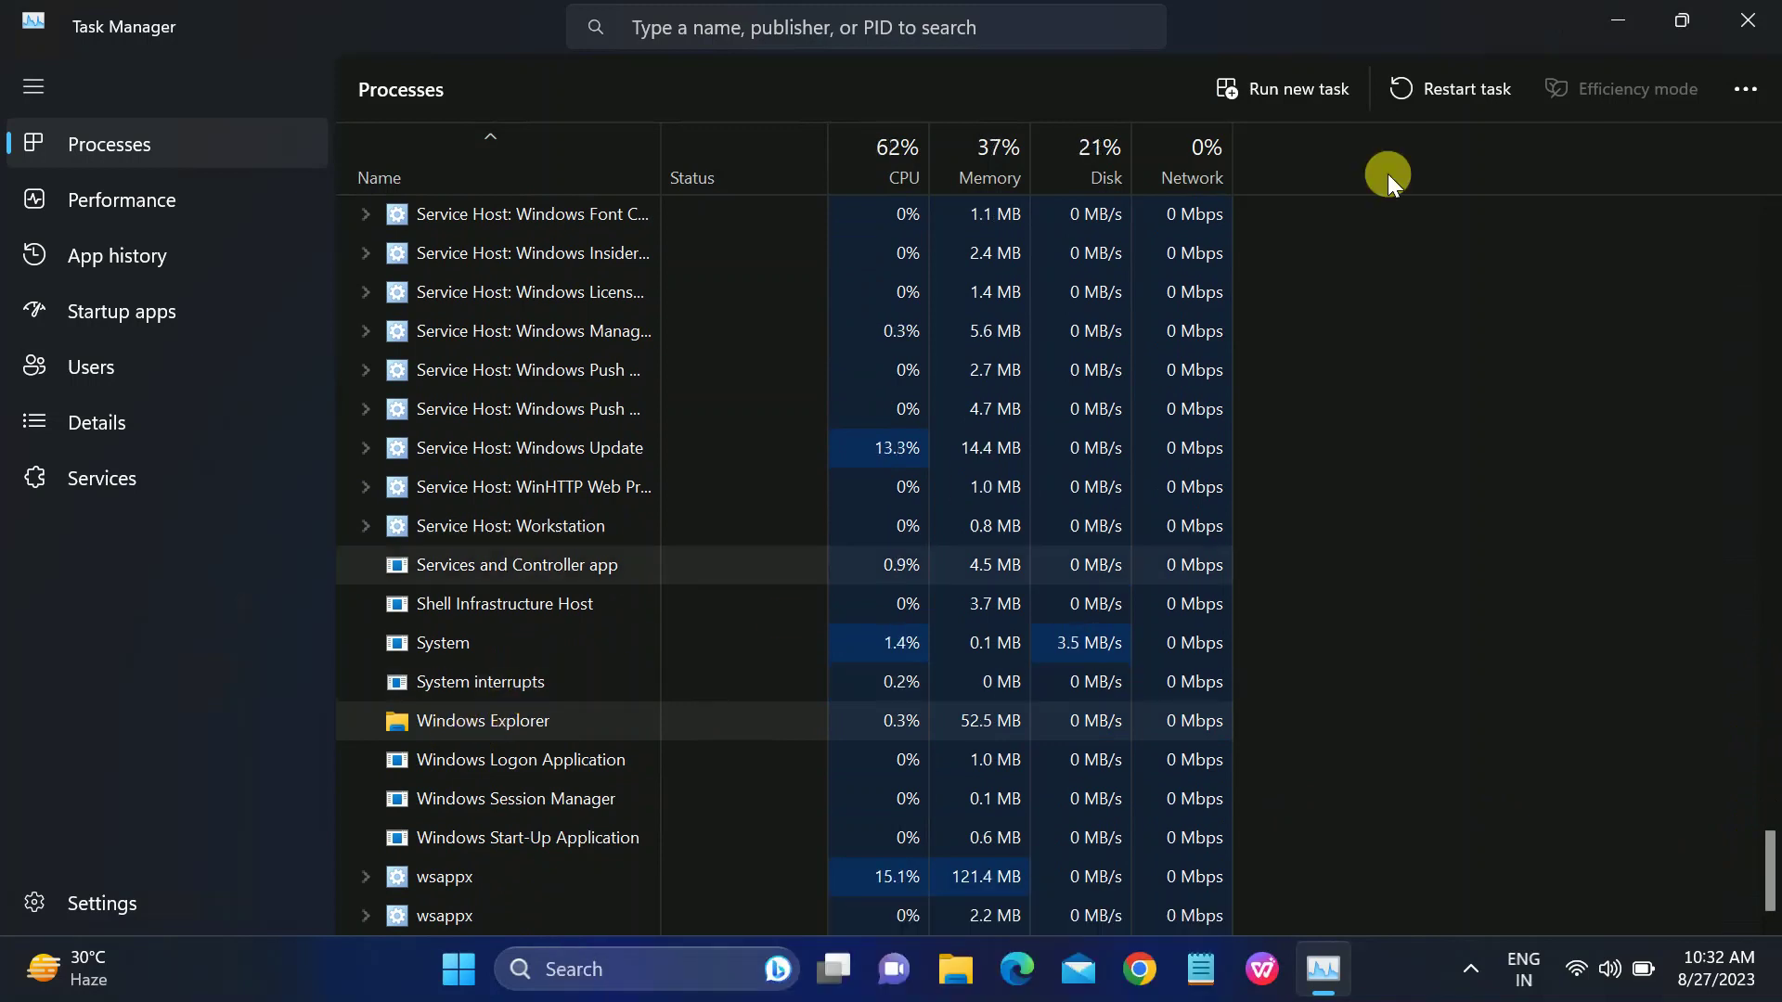
click(1476, 98)
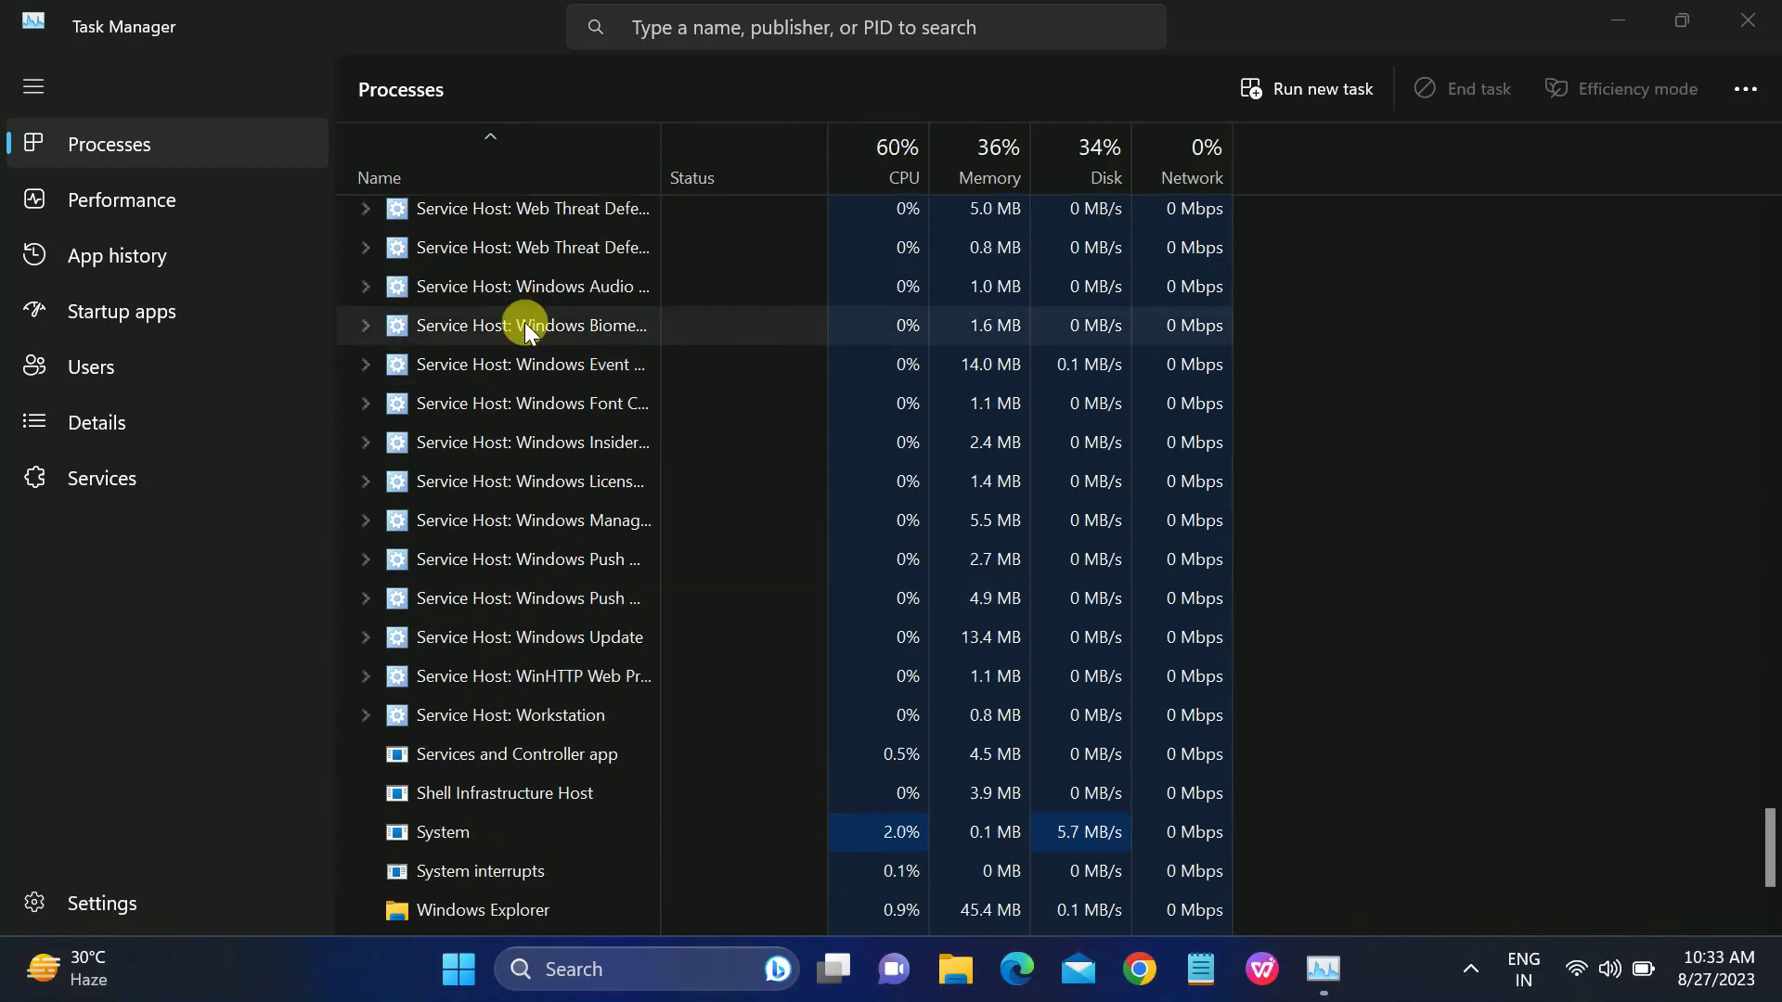
Review the background processes, bring up COM Surrogate's actions, then close Task Manager.
scroll(489, 451, up, 5)
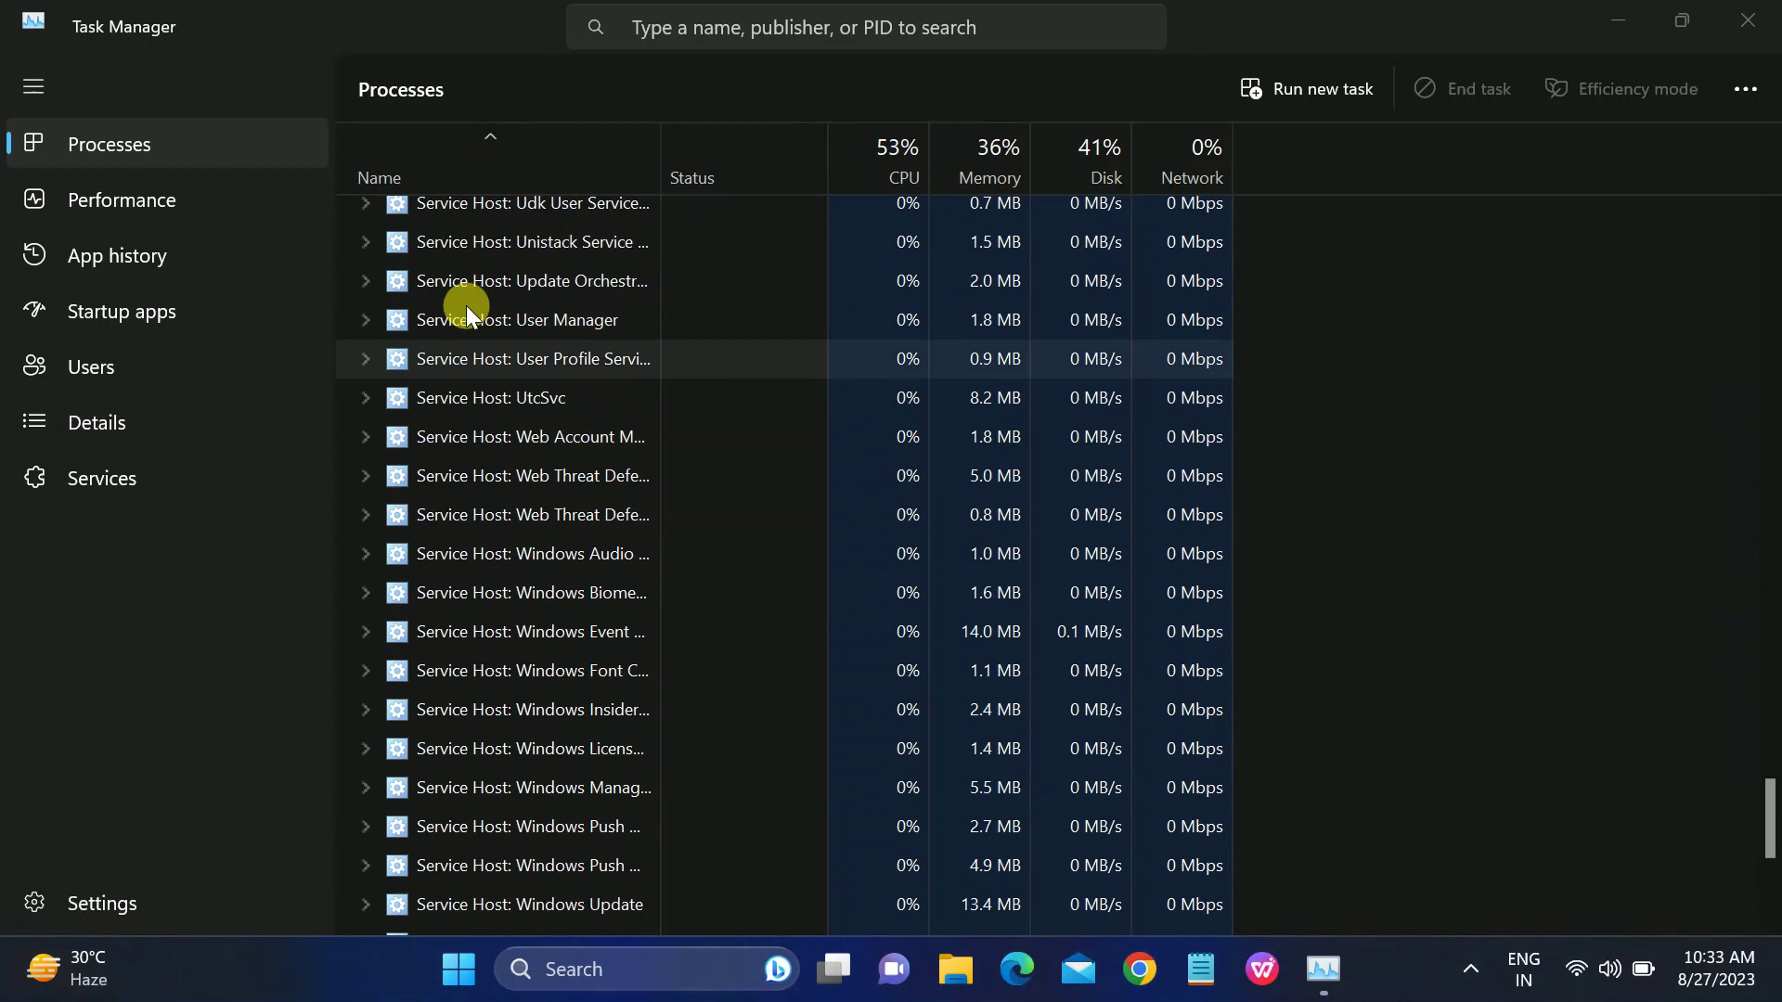
scroll(460, 310, up, 3)
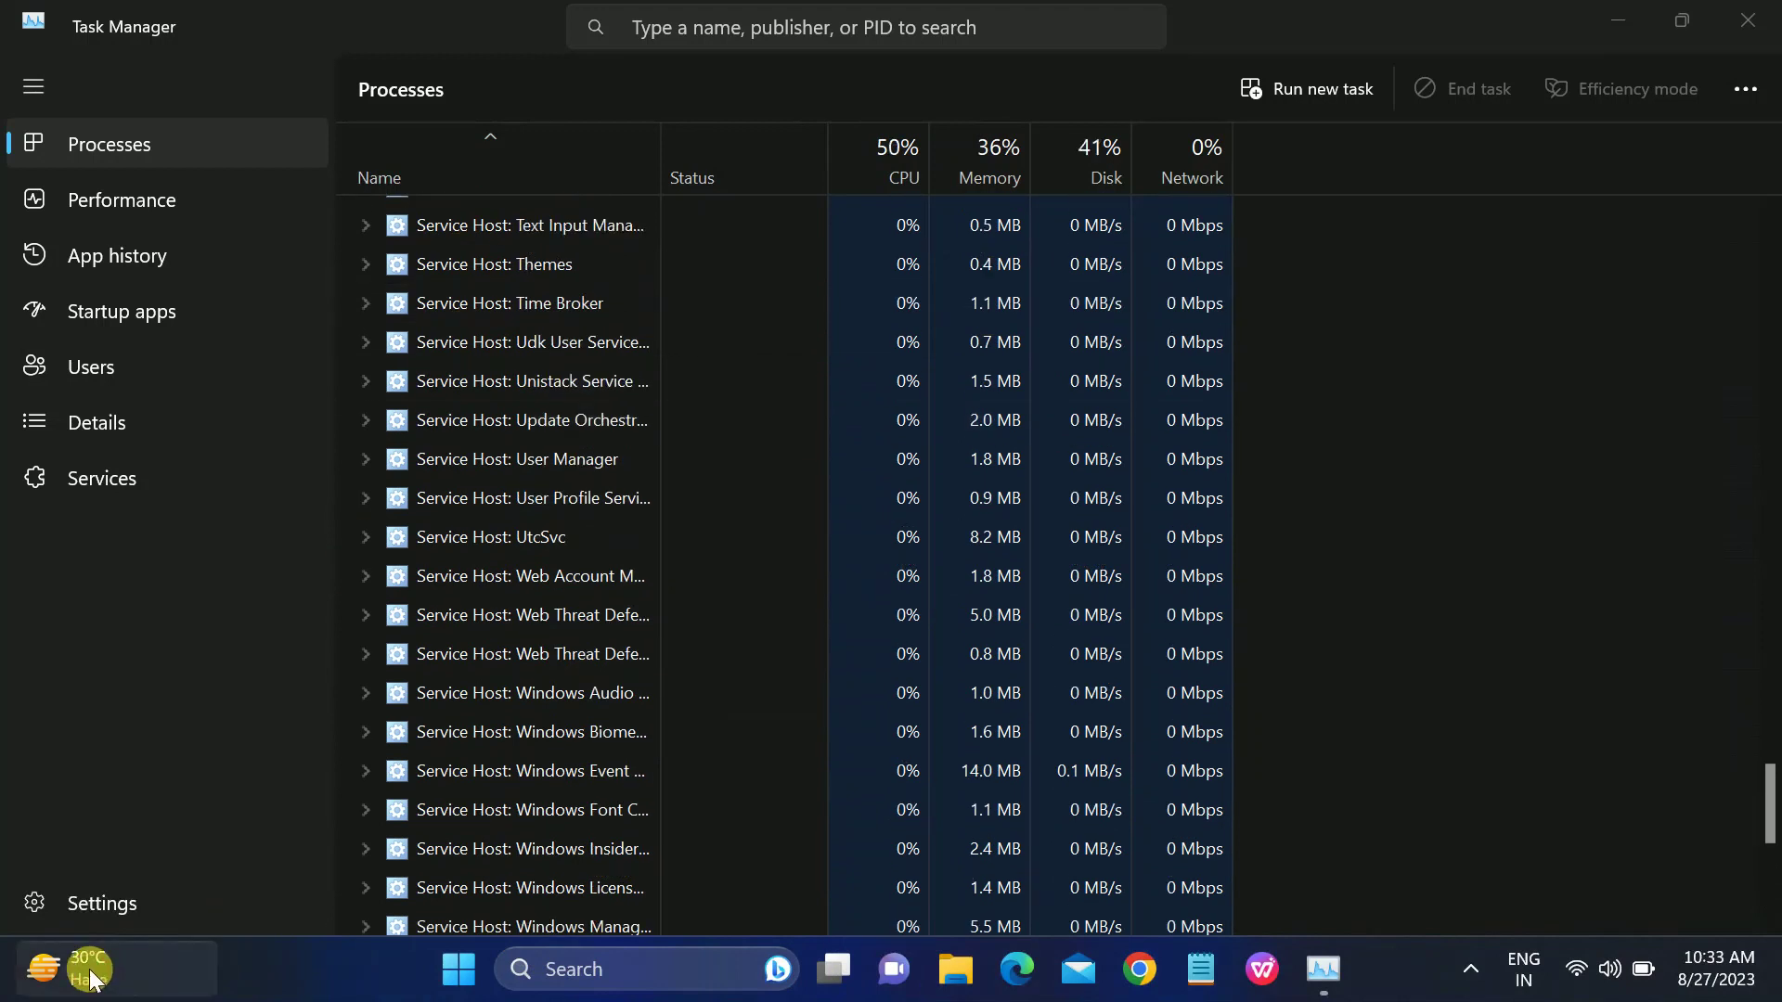
scroll(526, 404, down, 1)
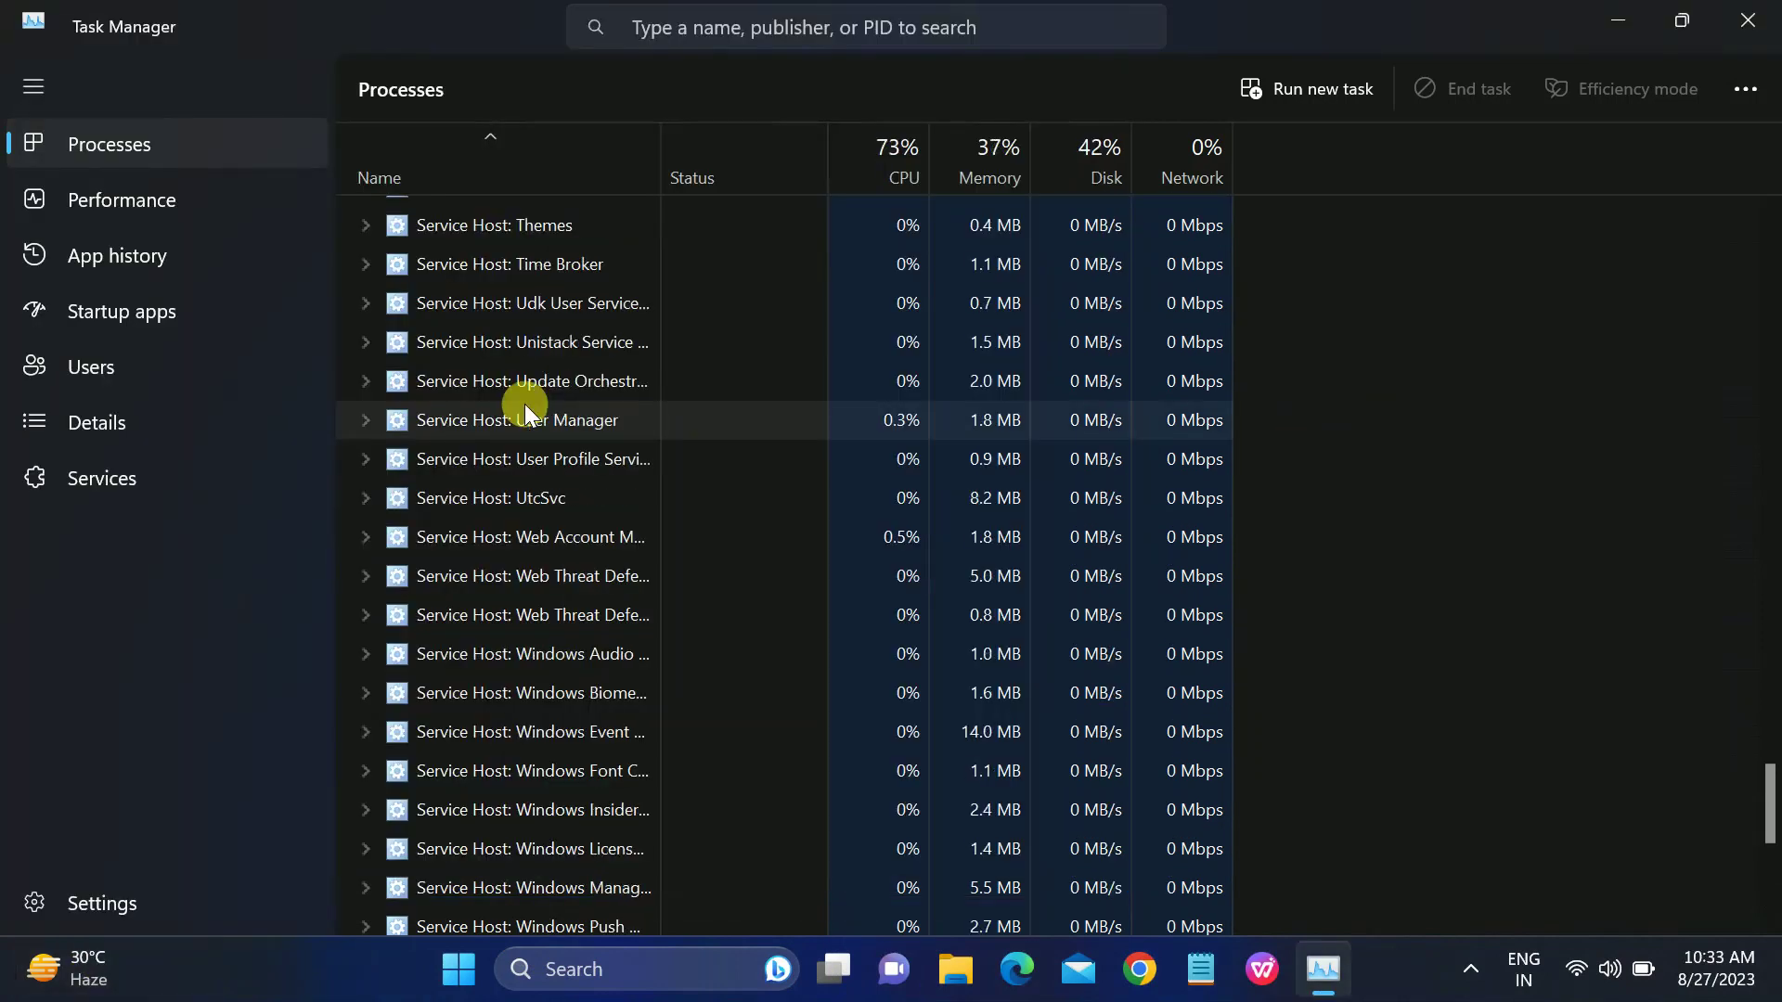
scroll(525, 404, up, 5)
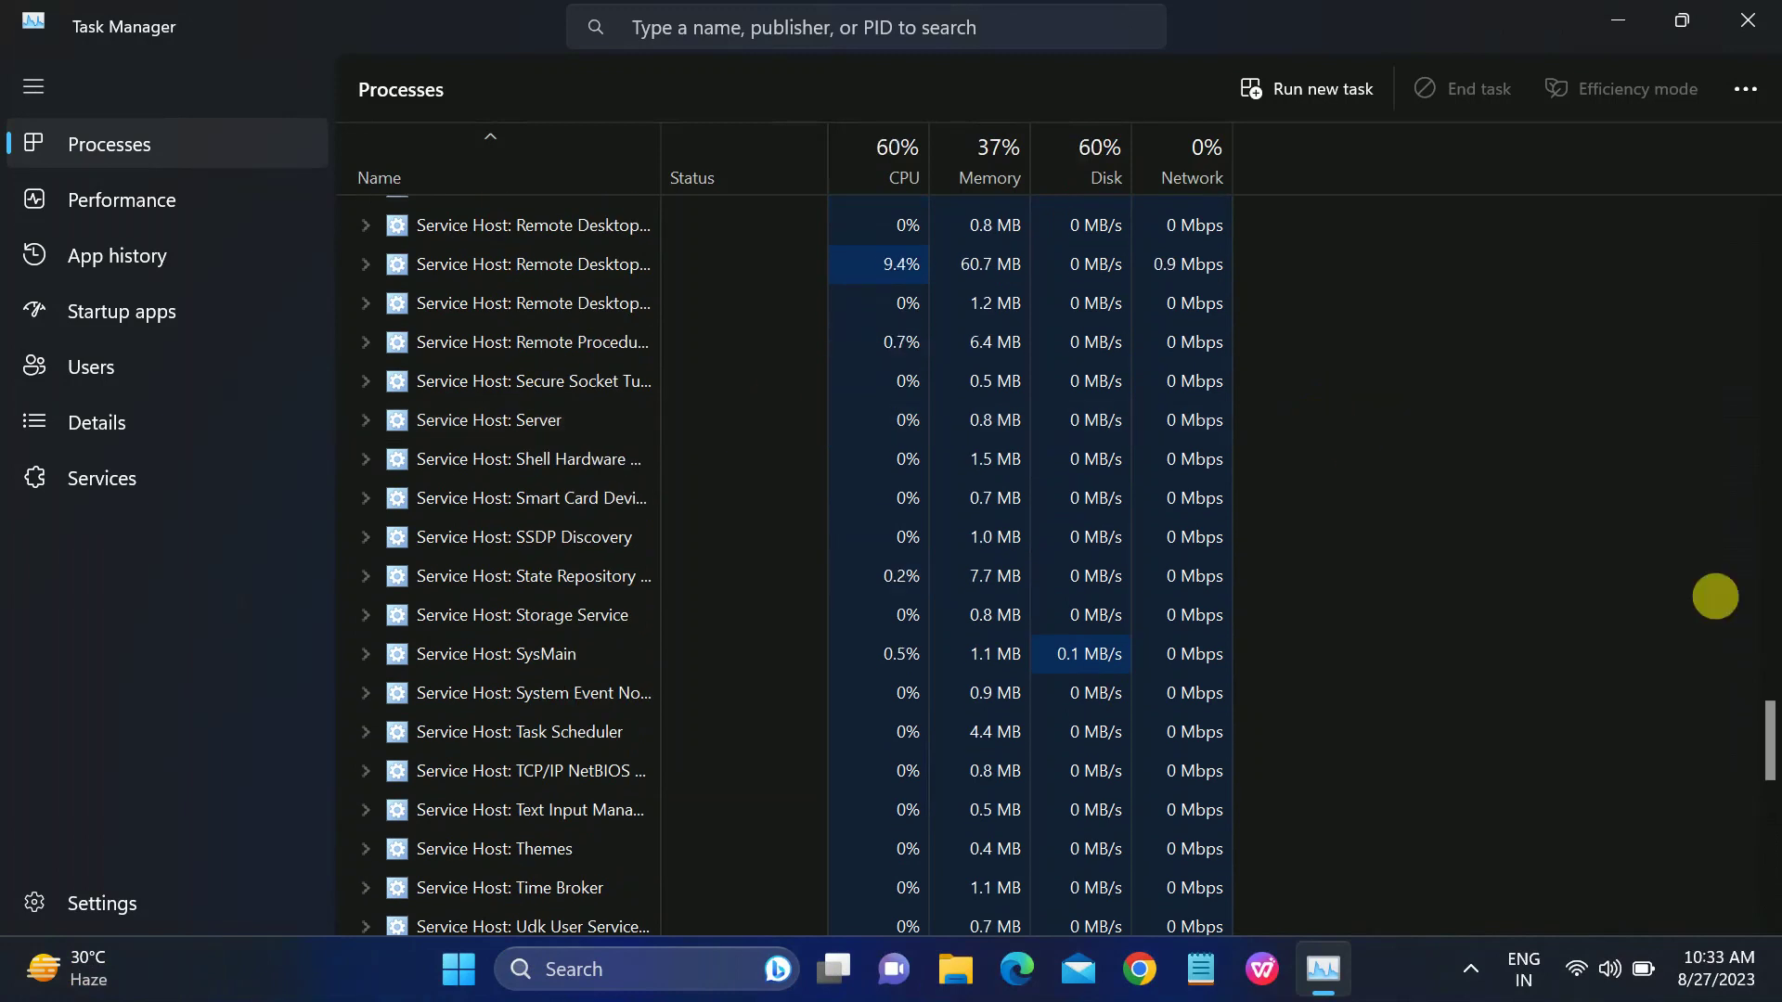
drag(1763, 728, 1769, 227)
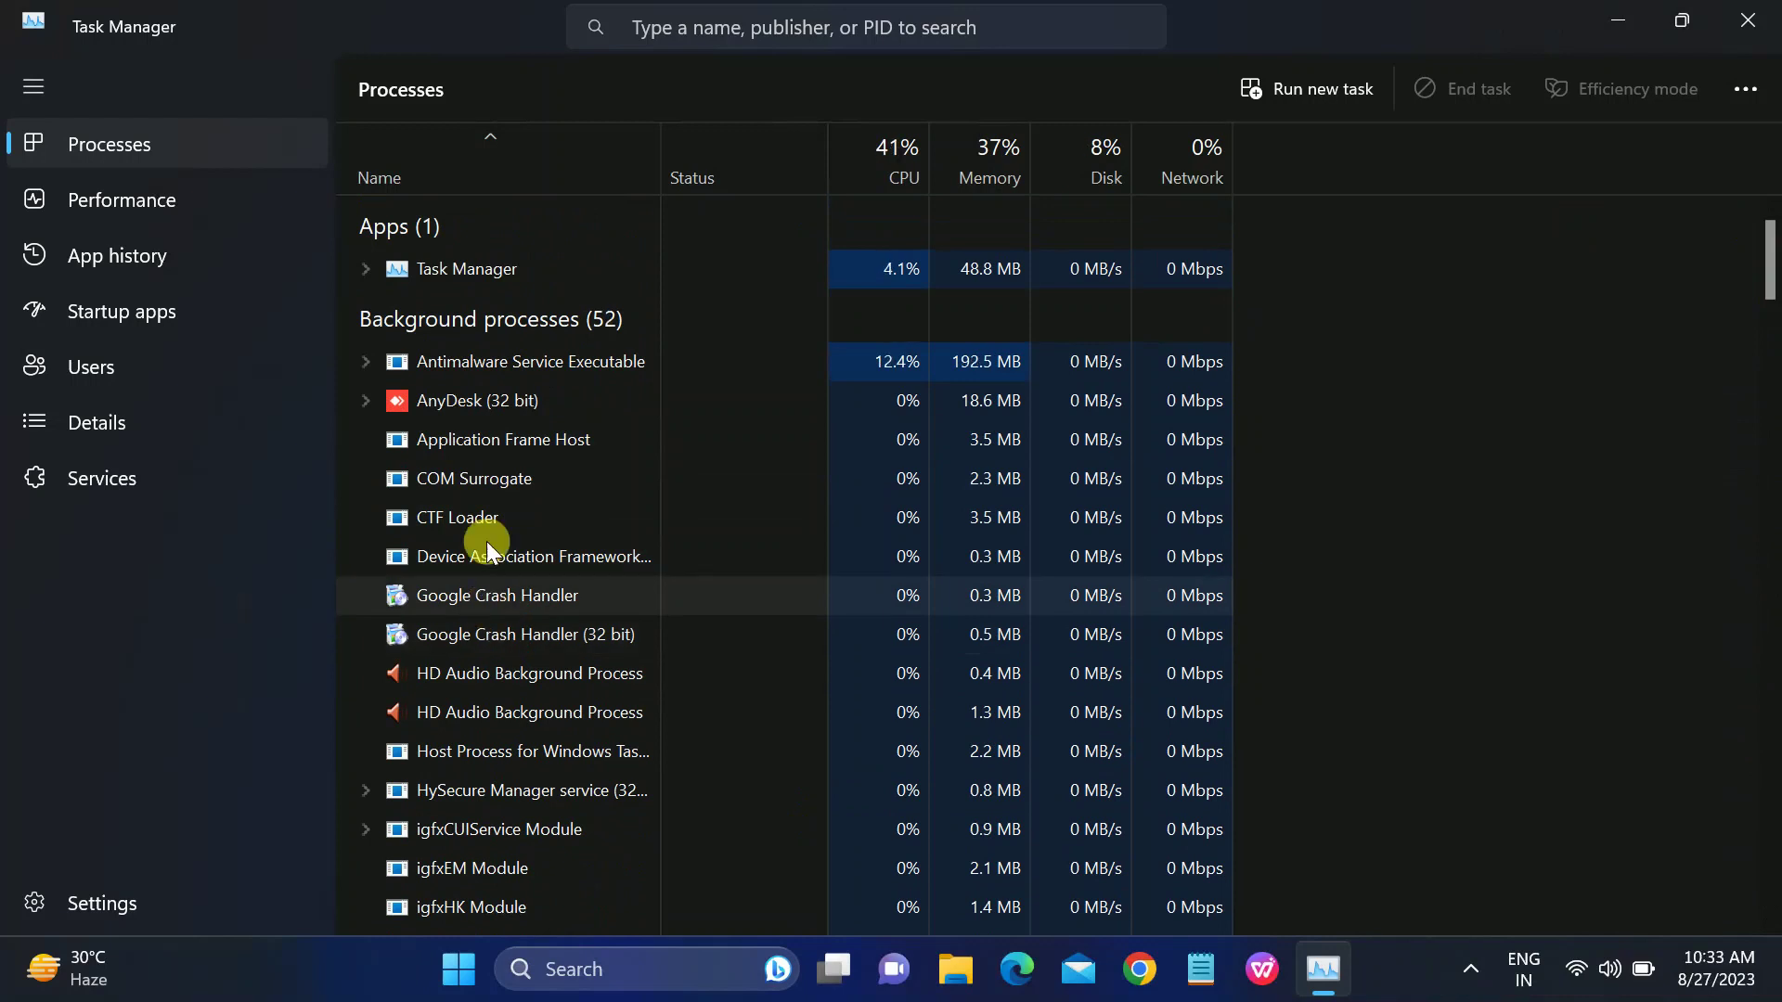
click(481, 481)
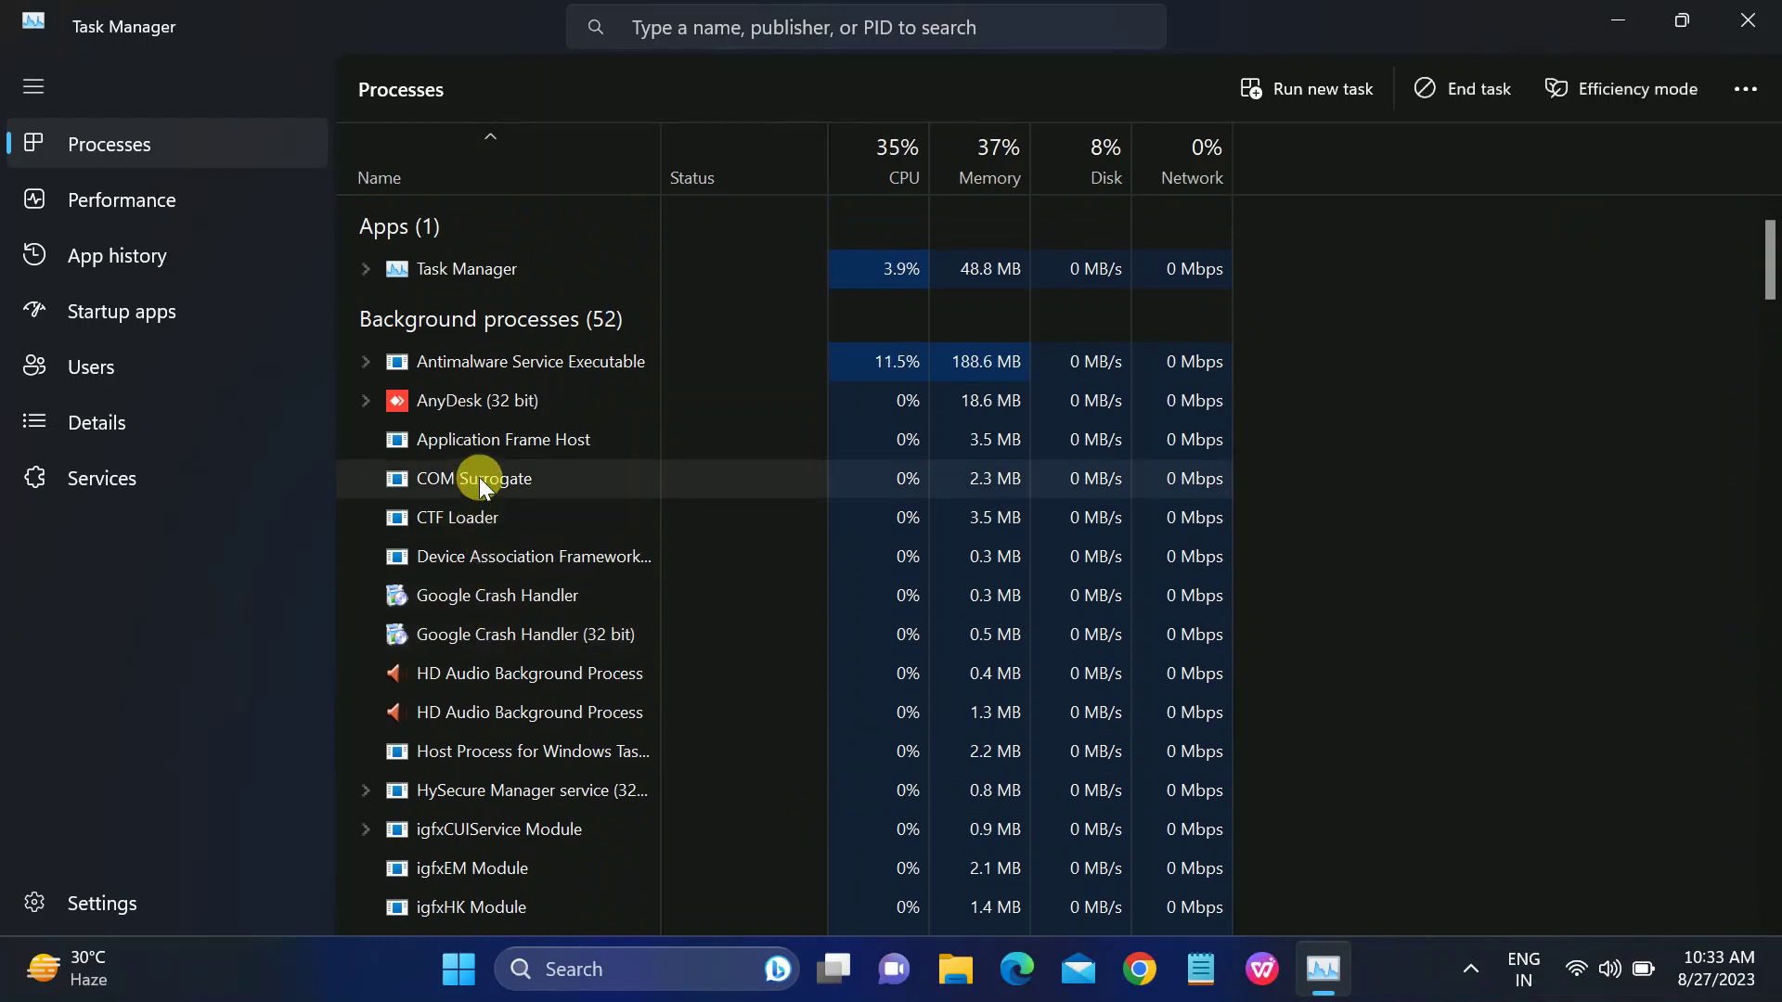
right_click(480, 480)
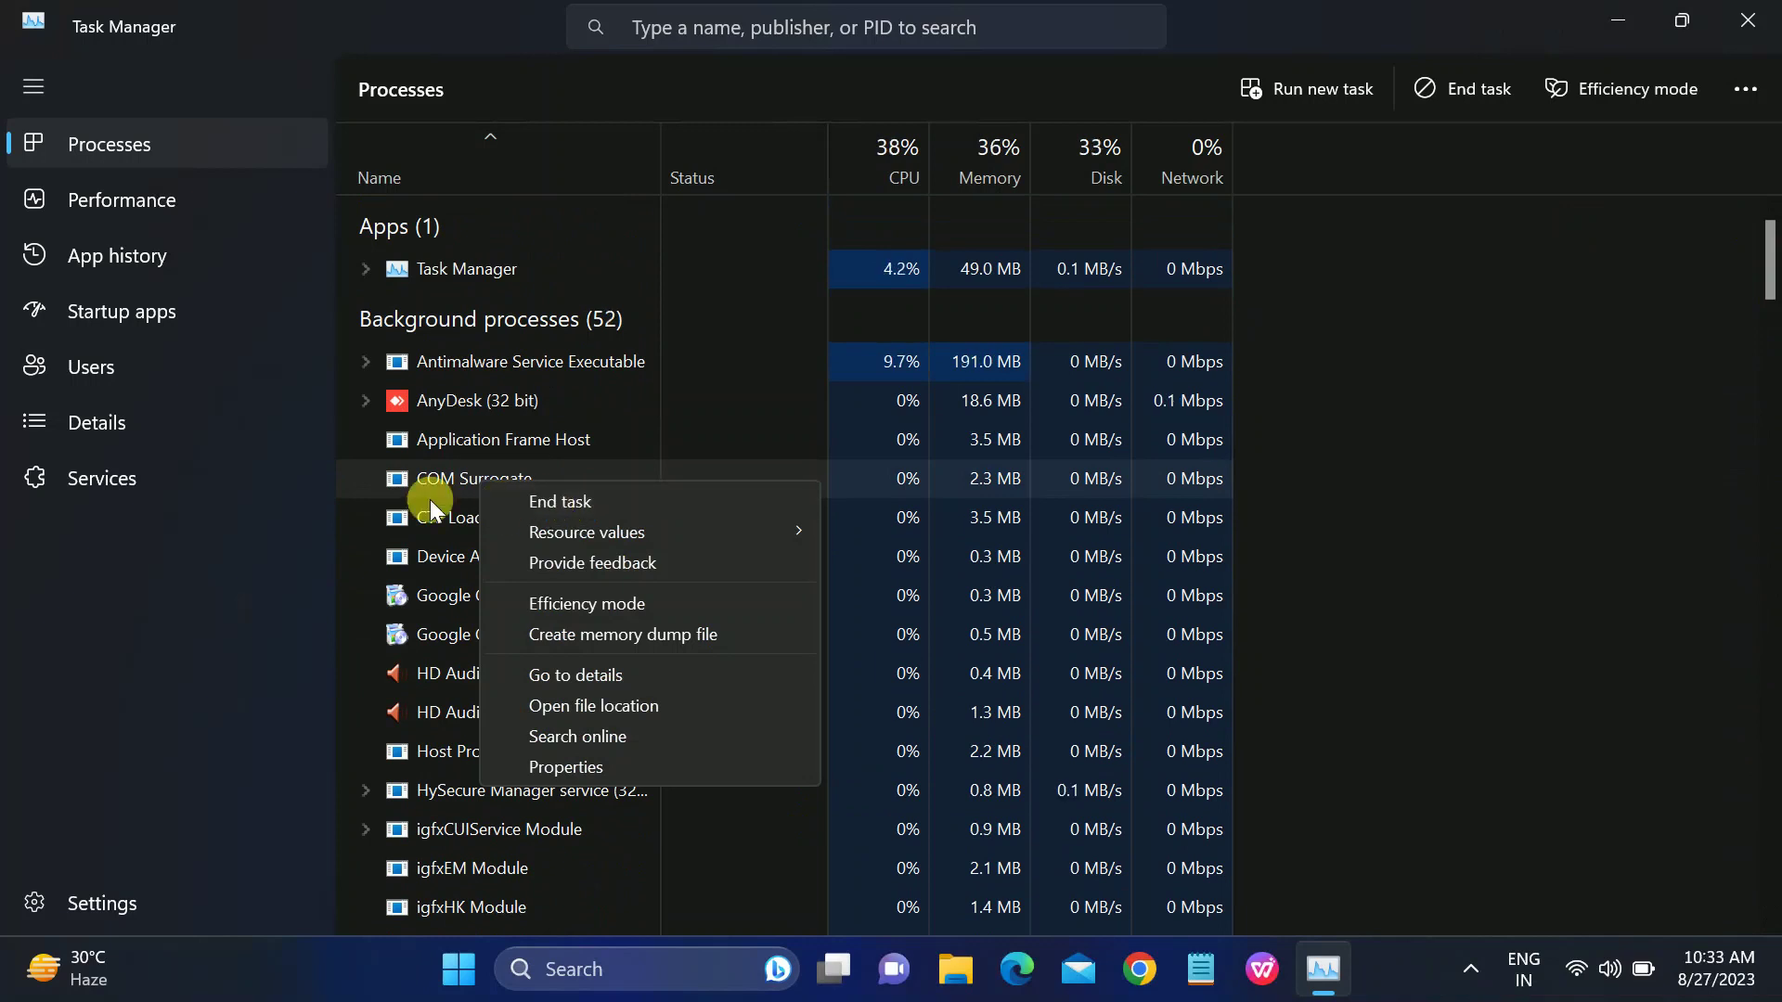
click(1719, 20)
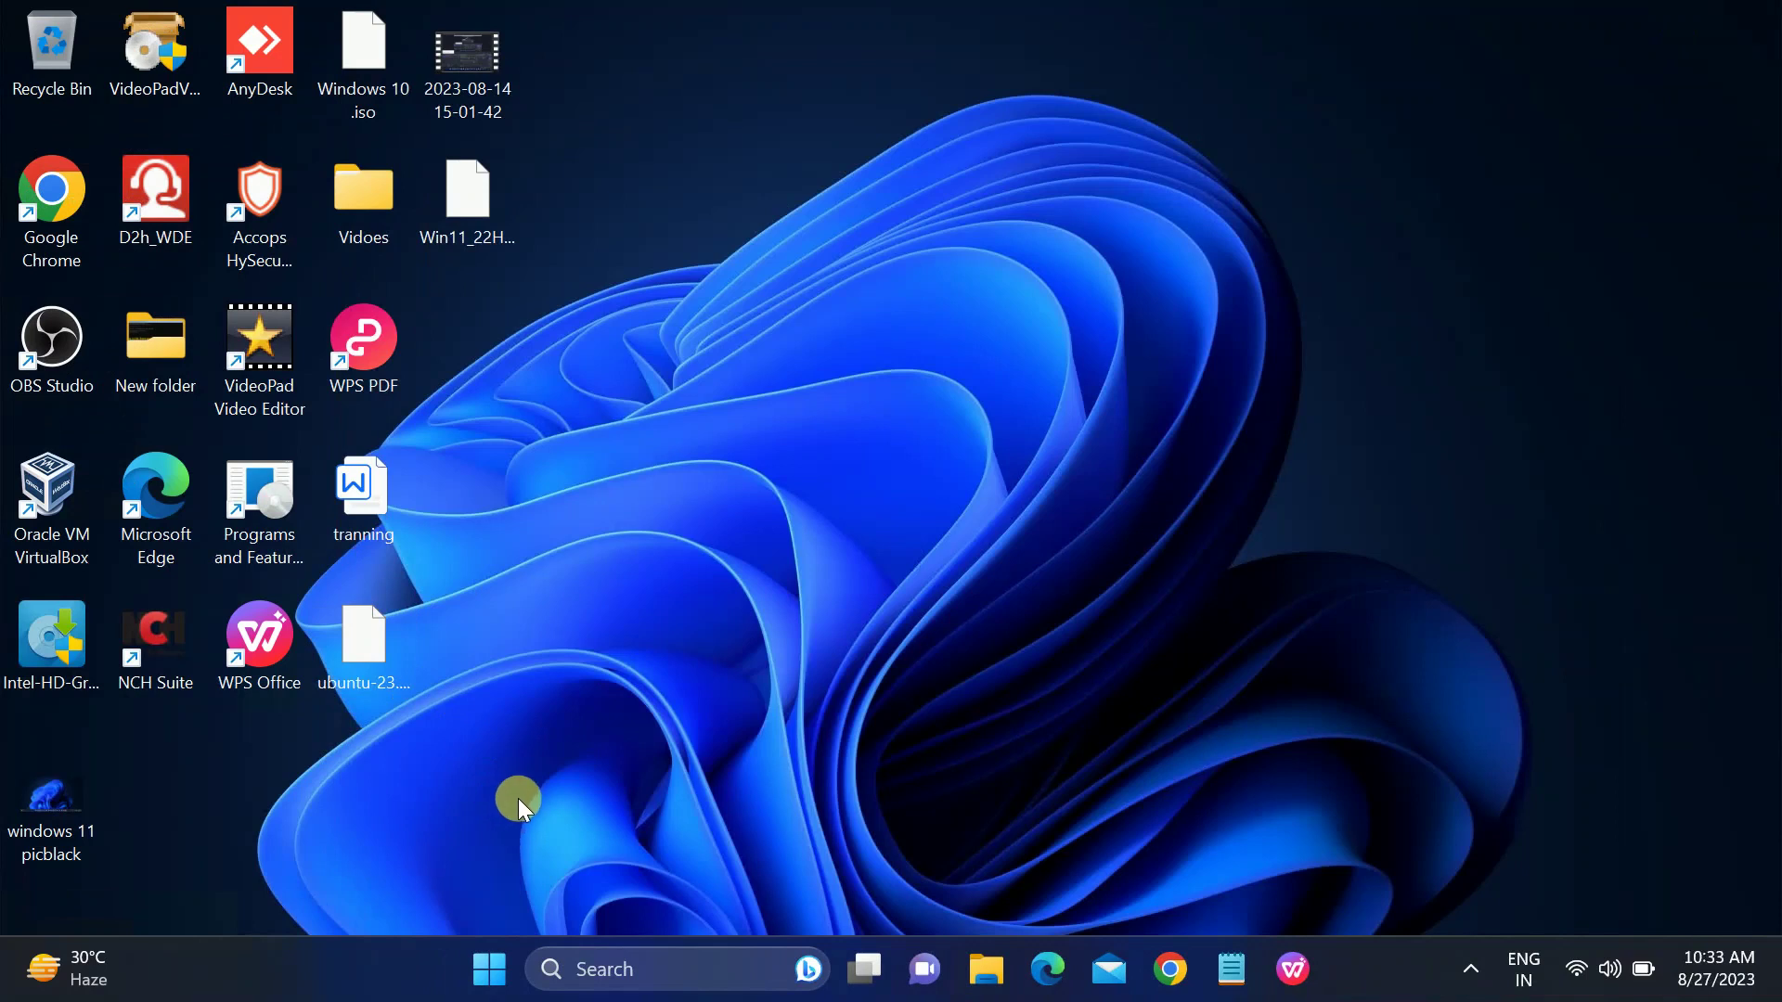
Refresh the desktop, then search 'group' and open Edit group policy.
right_click(727, 577)
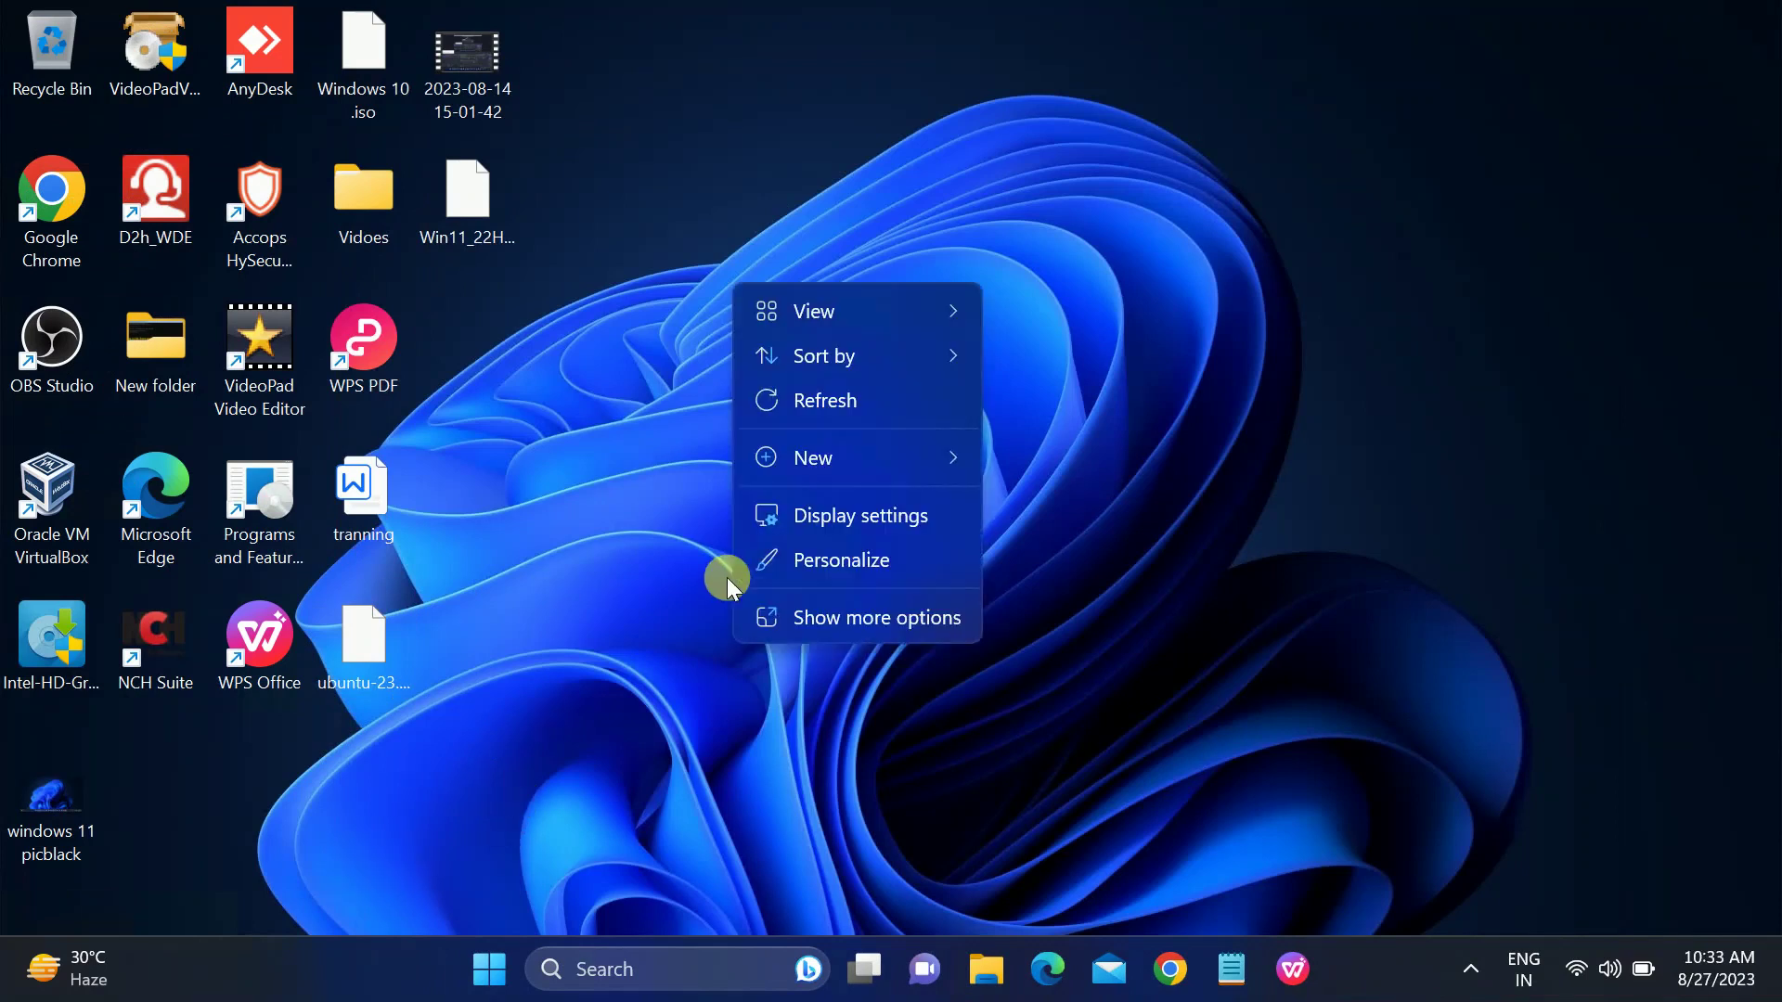
click(838, 412)
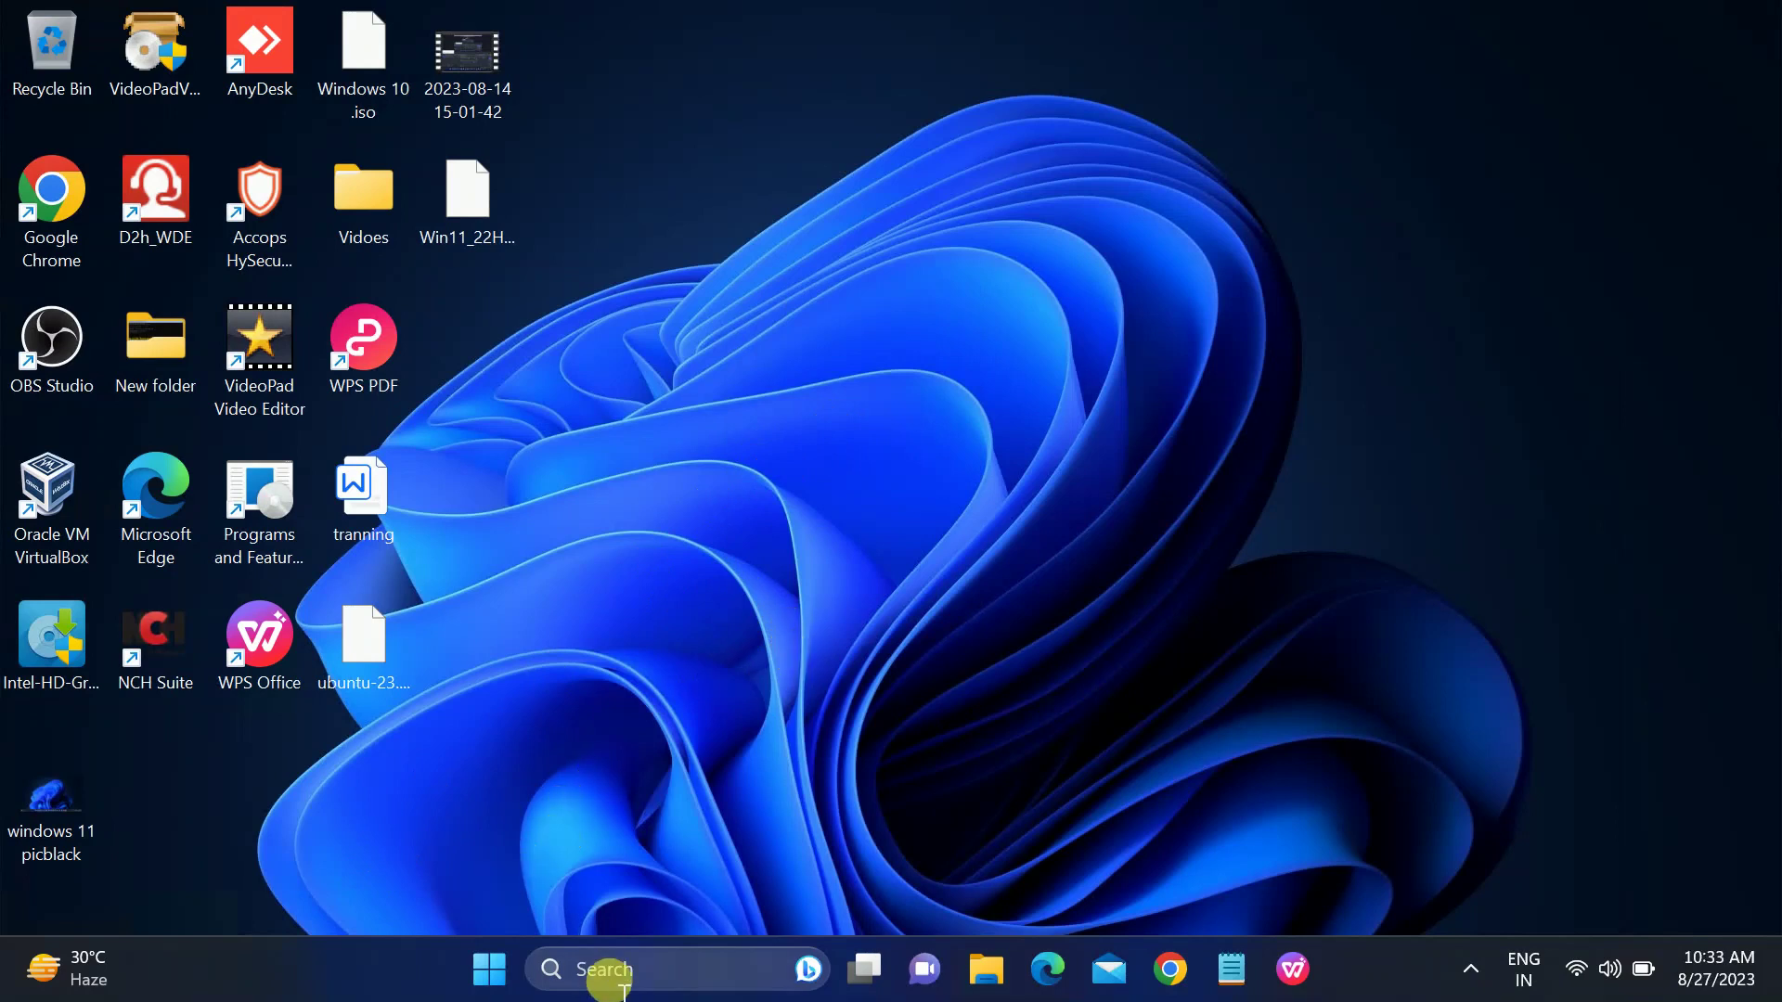
click(600, 977)
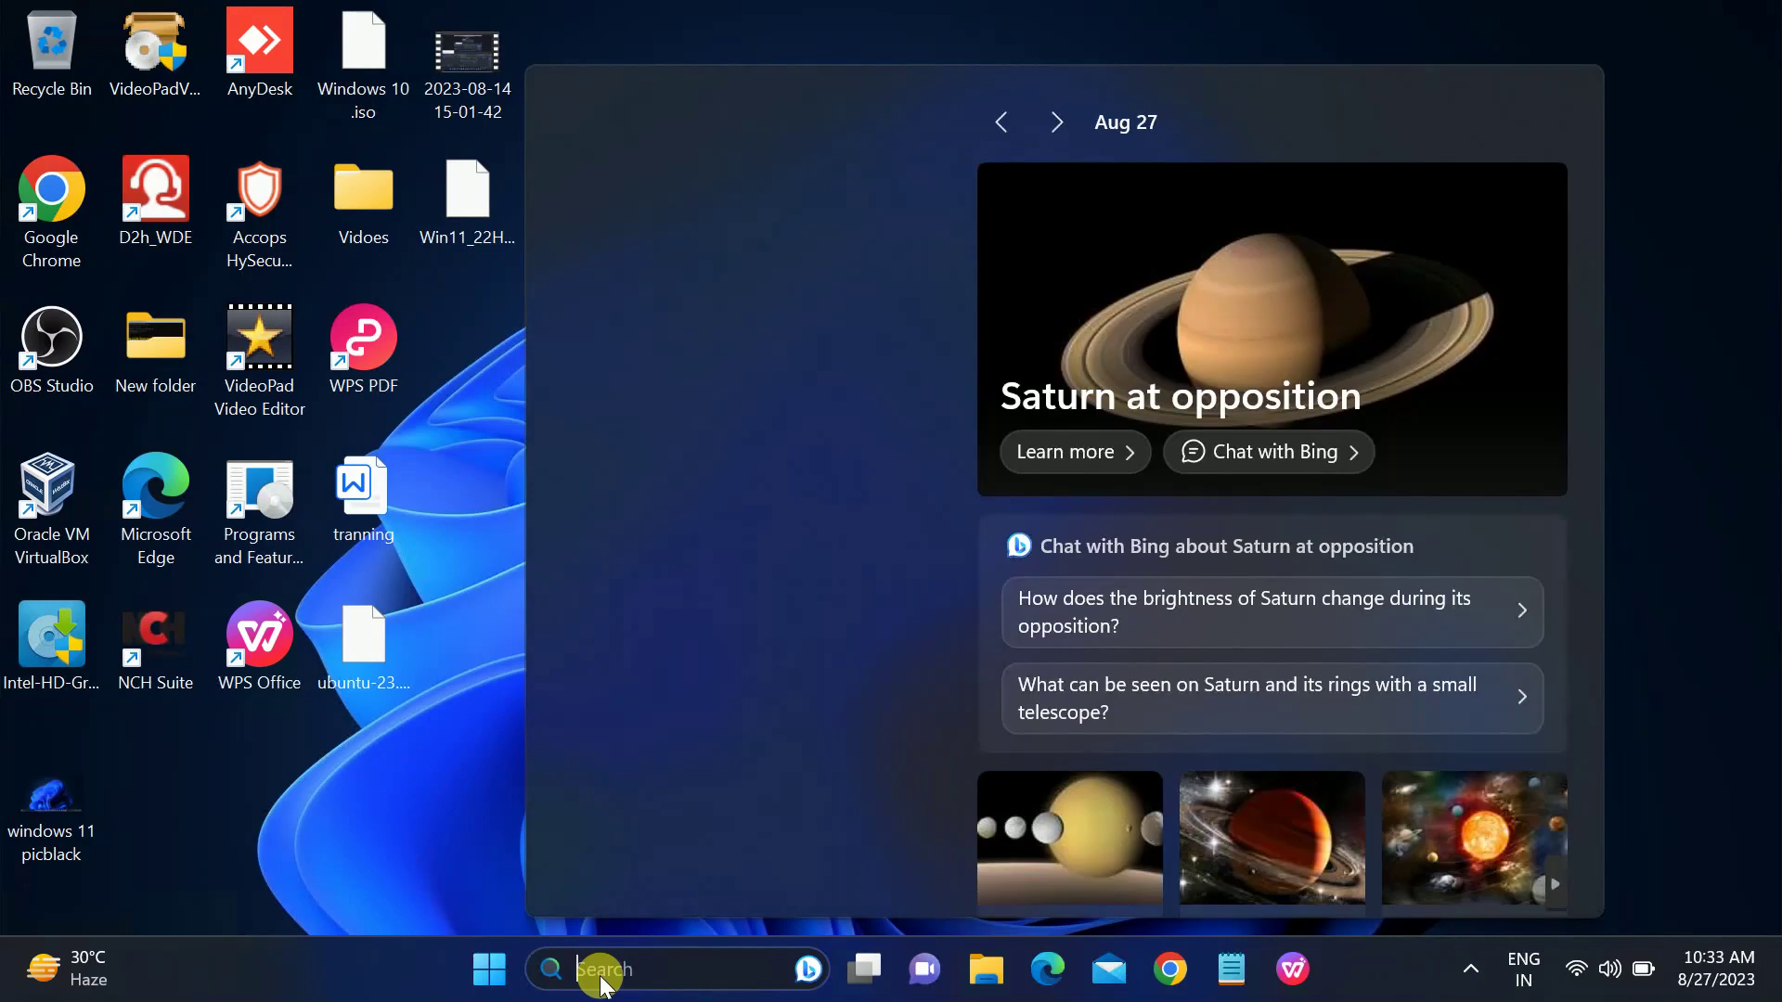
text(group)
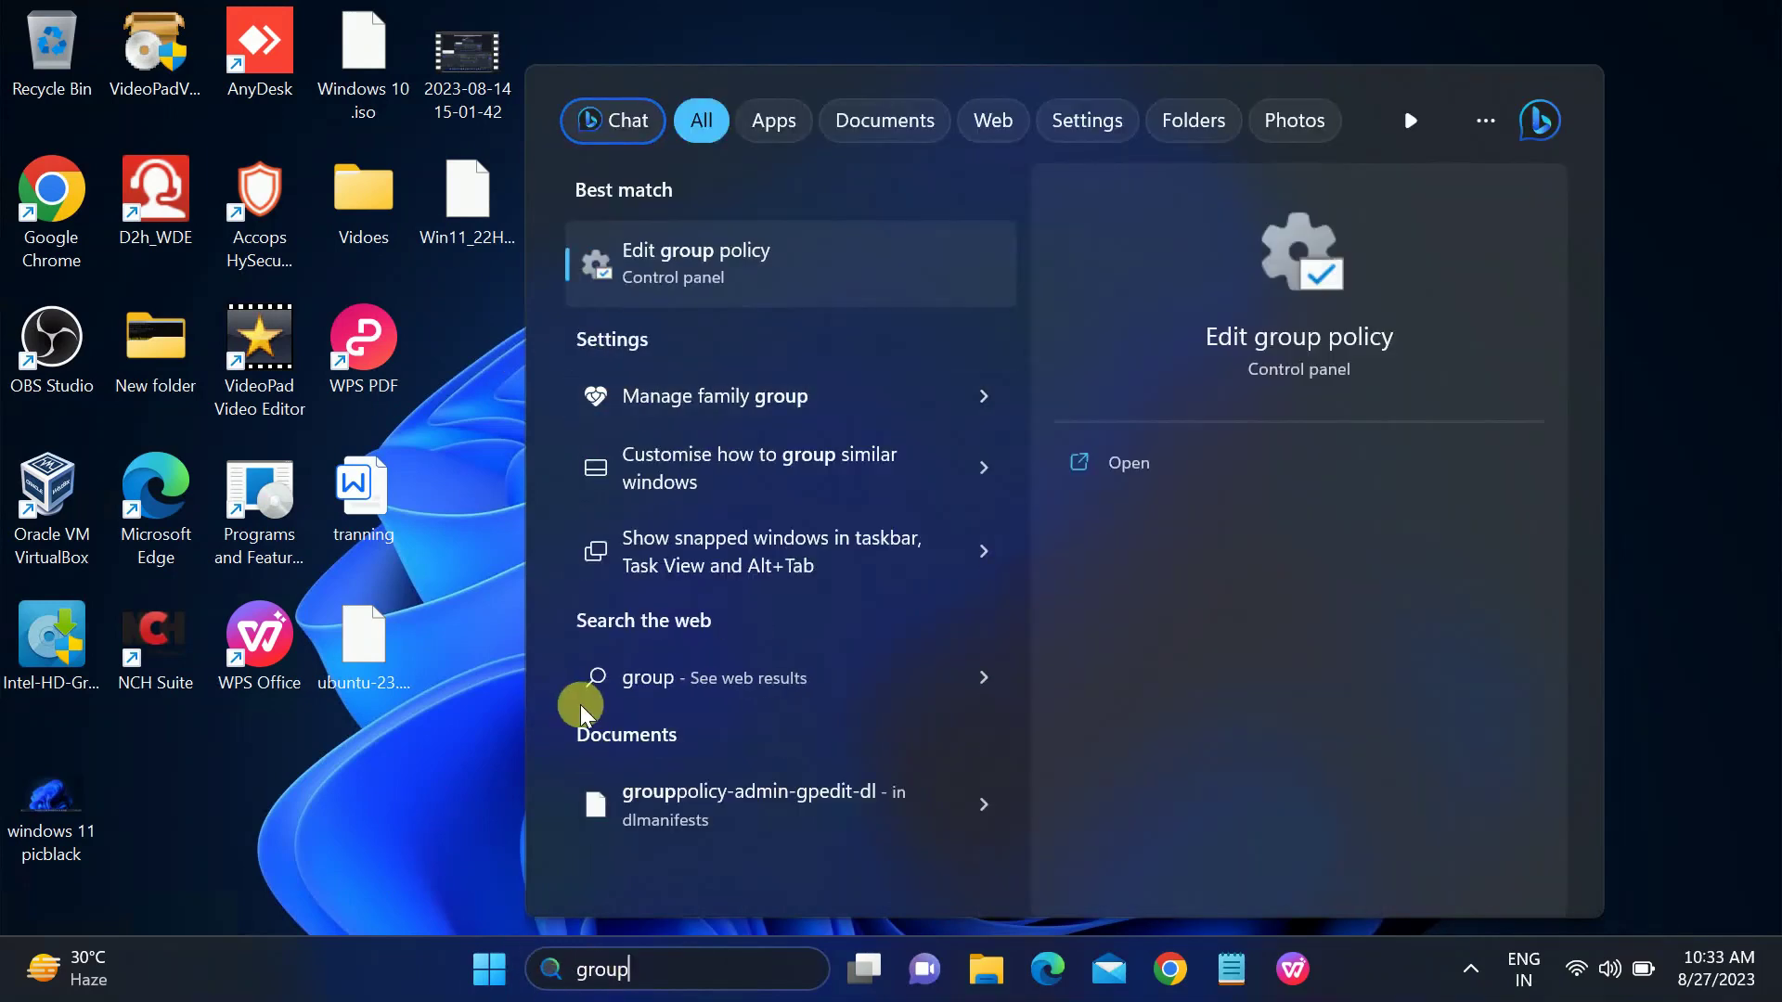
click(714, 264)
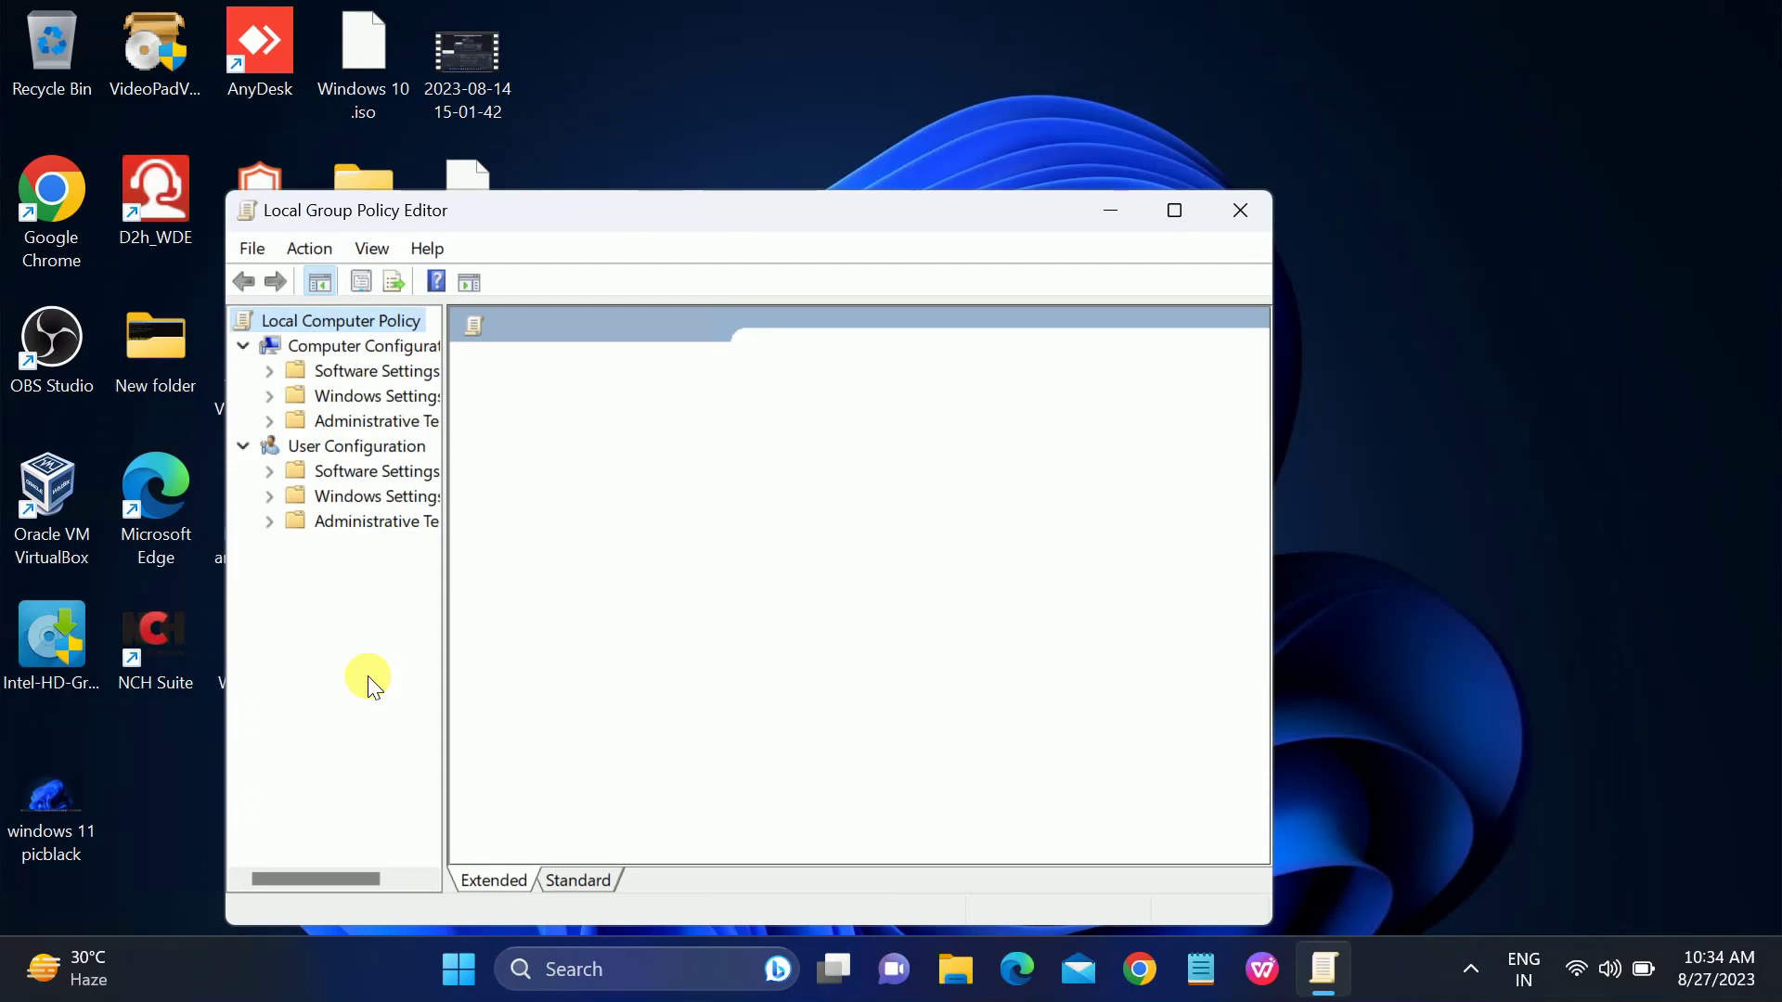
Maximize the editor and open Computer Configuration > Administrative Templates > Windows Components > Widgets.
click(1174, 209)
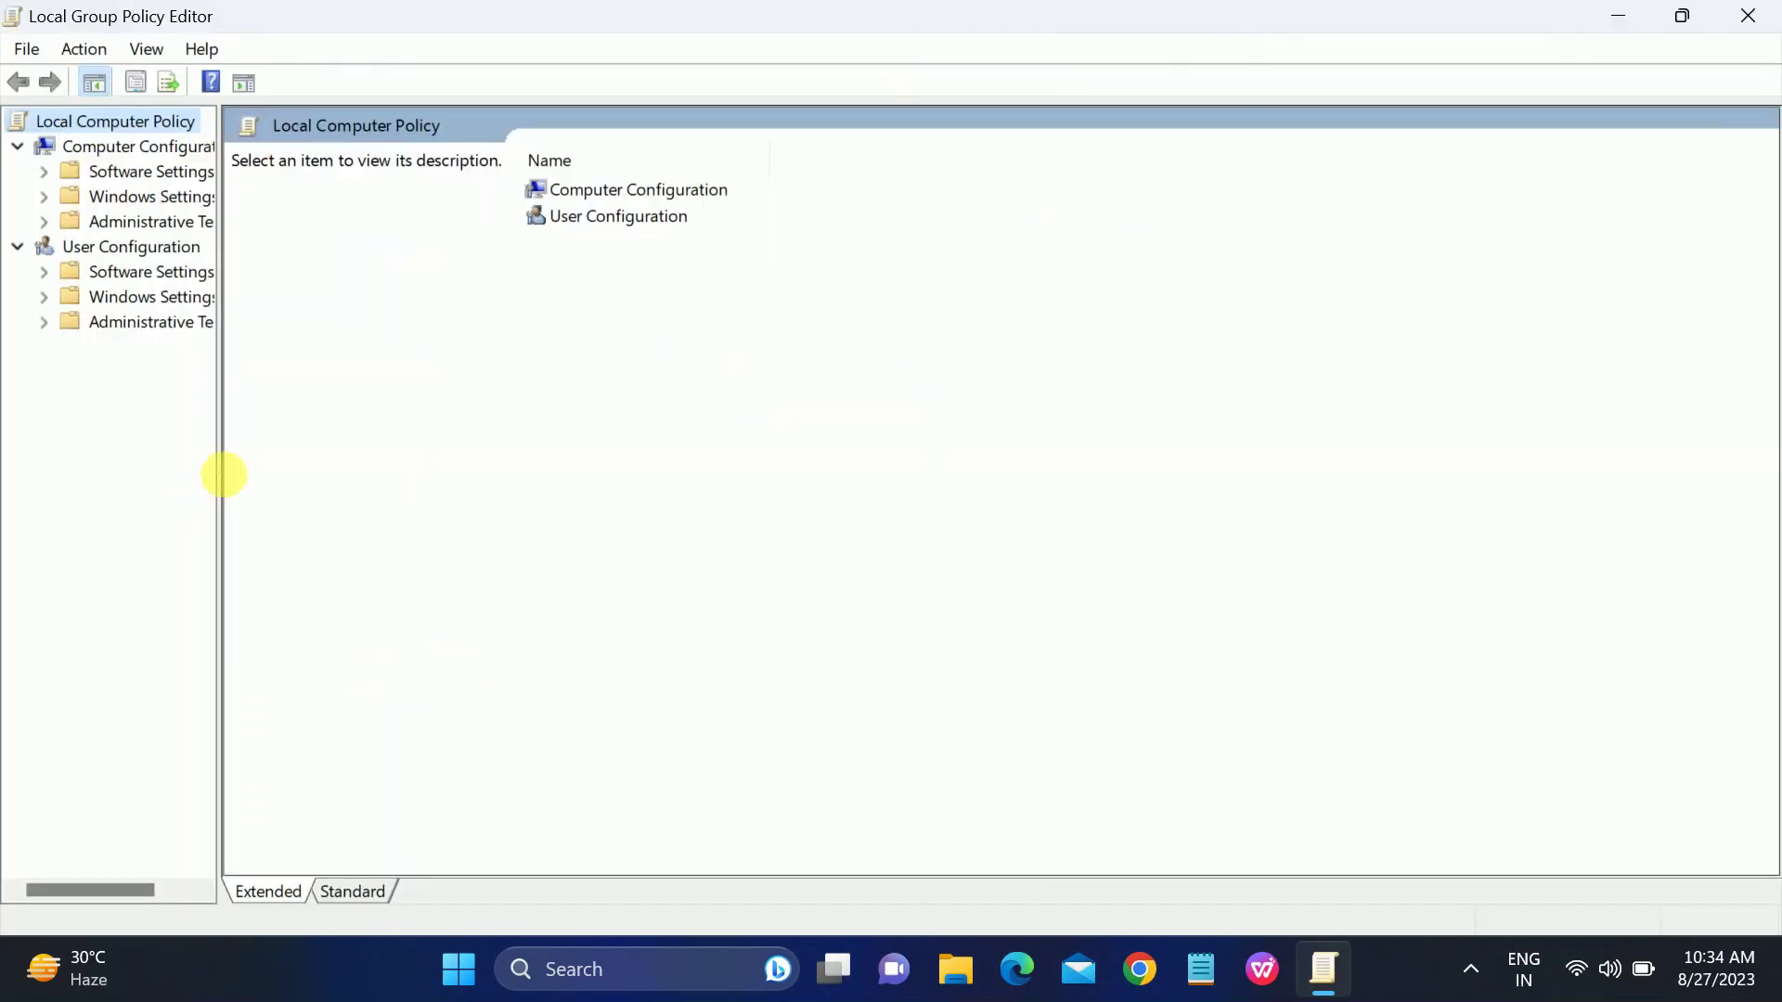
drag(234, 477, 414, 478)
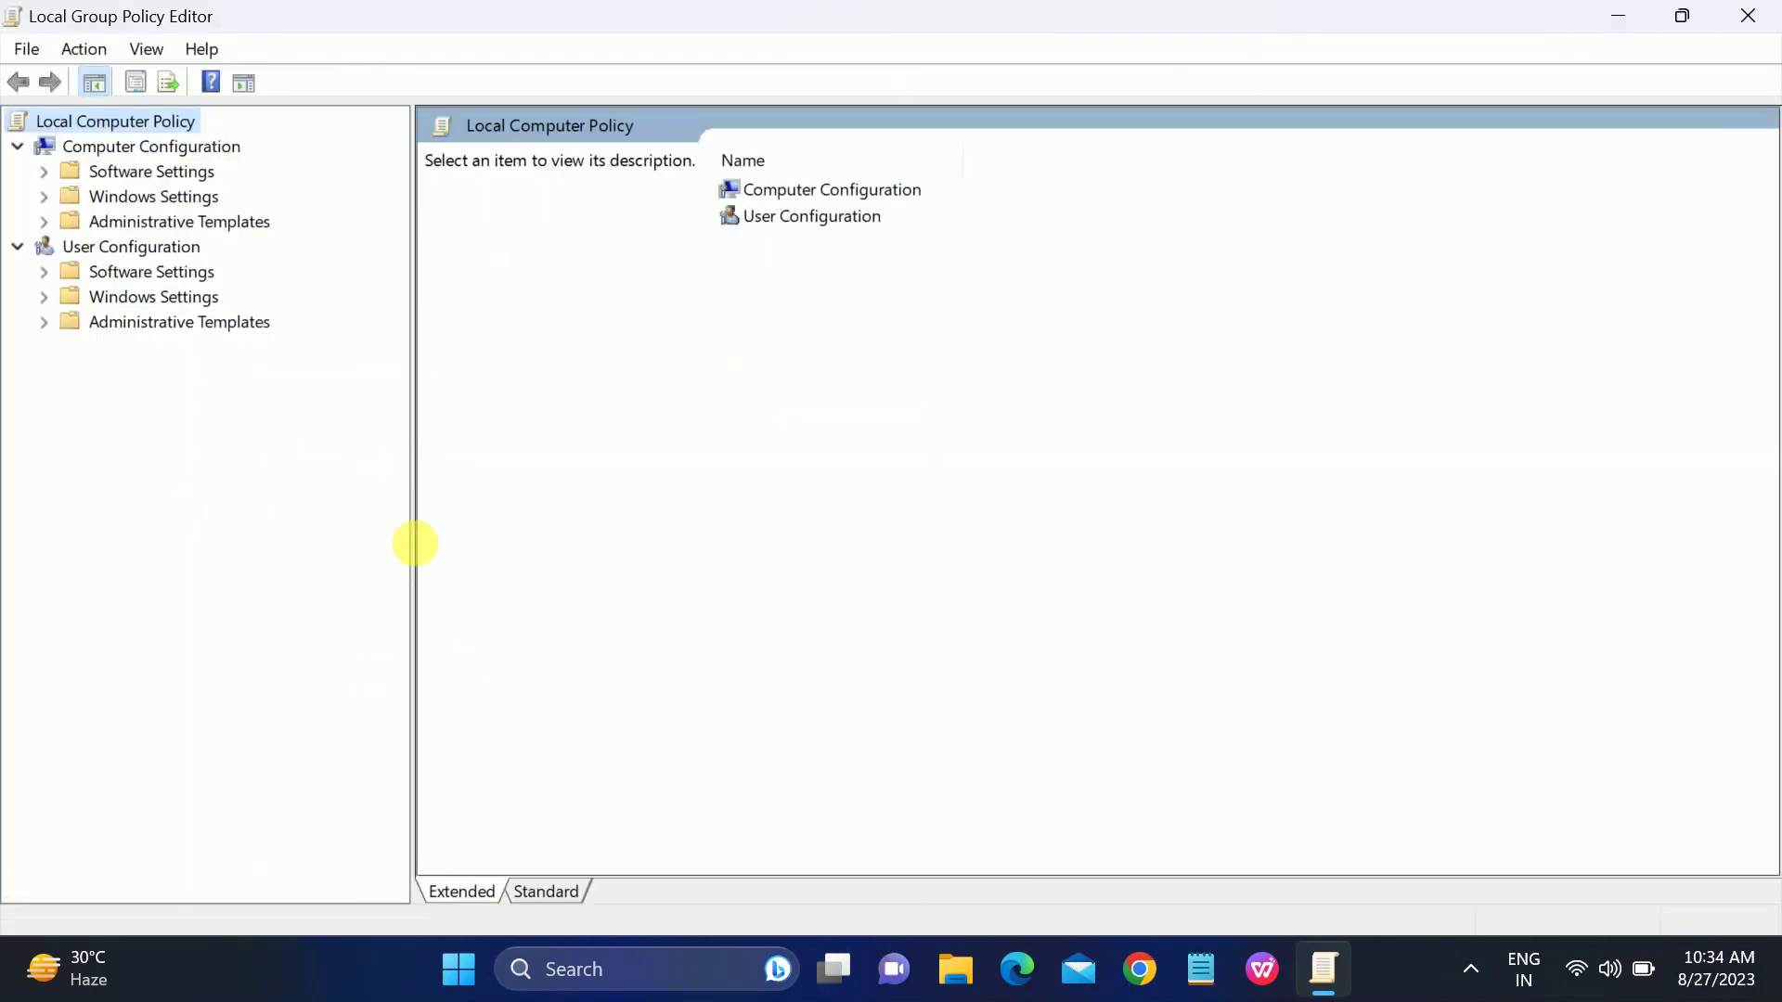
double_click(104, 225)
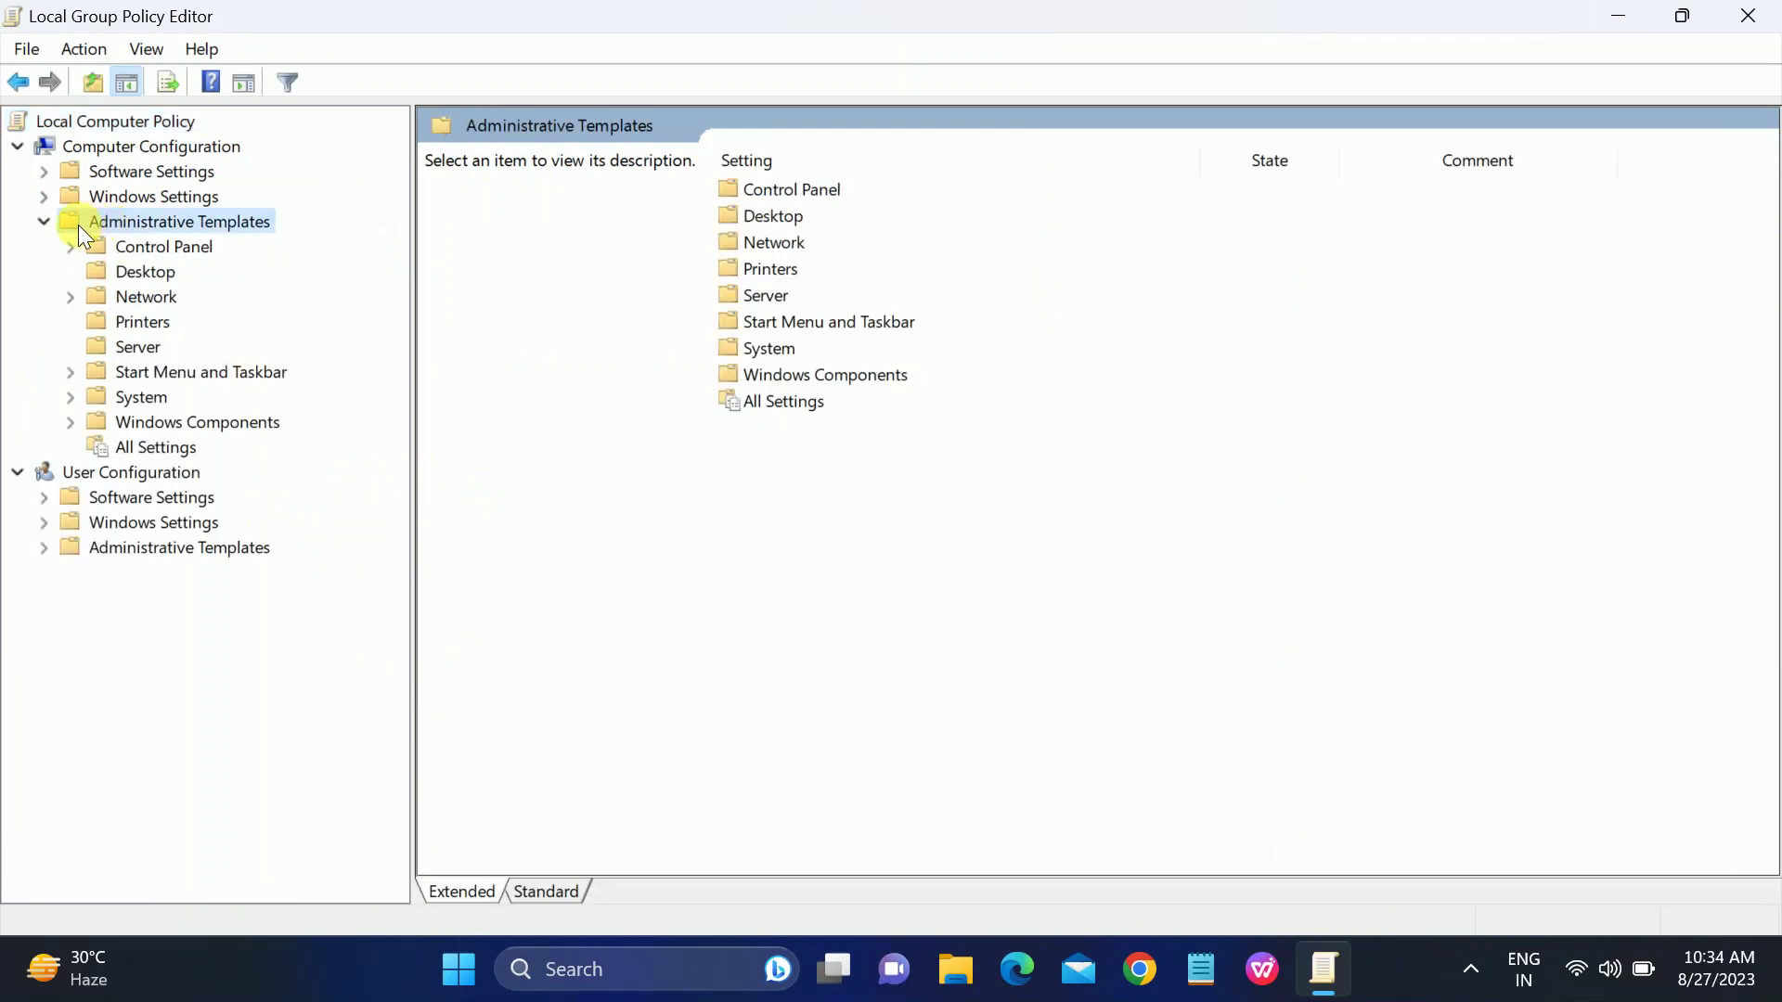
double_click(139, 422)
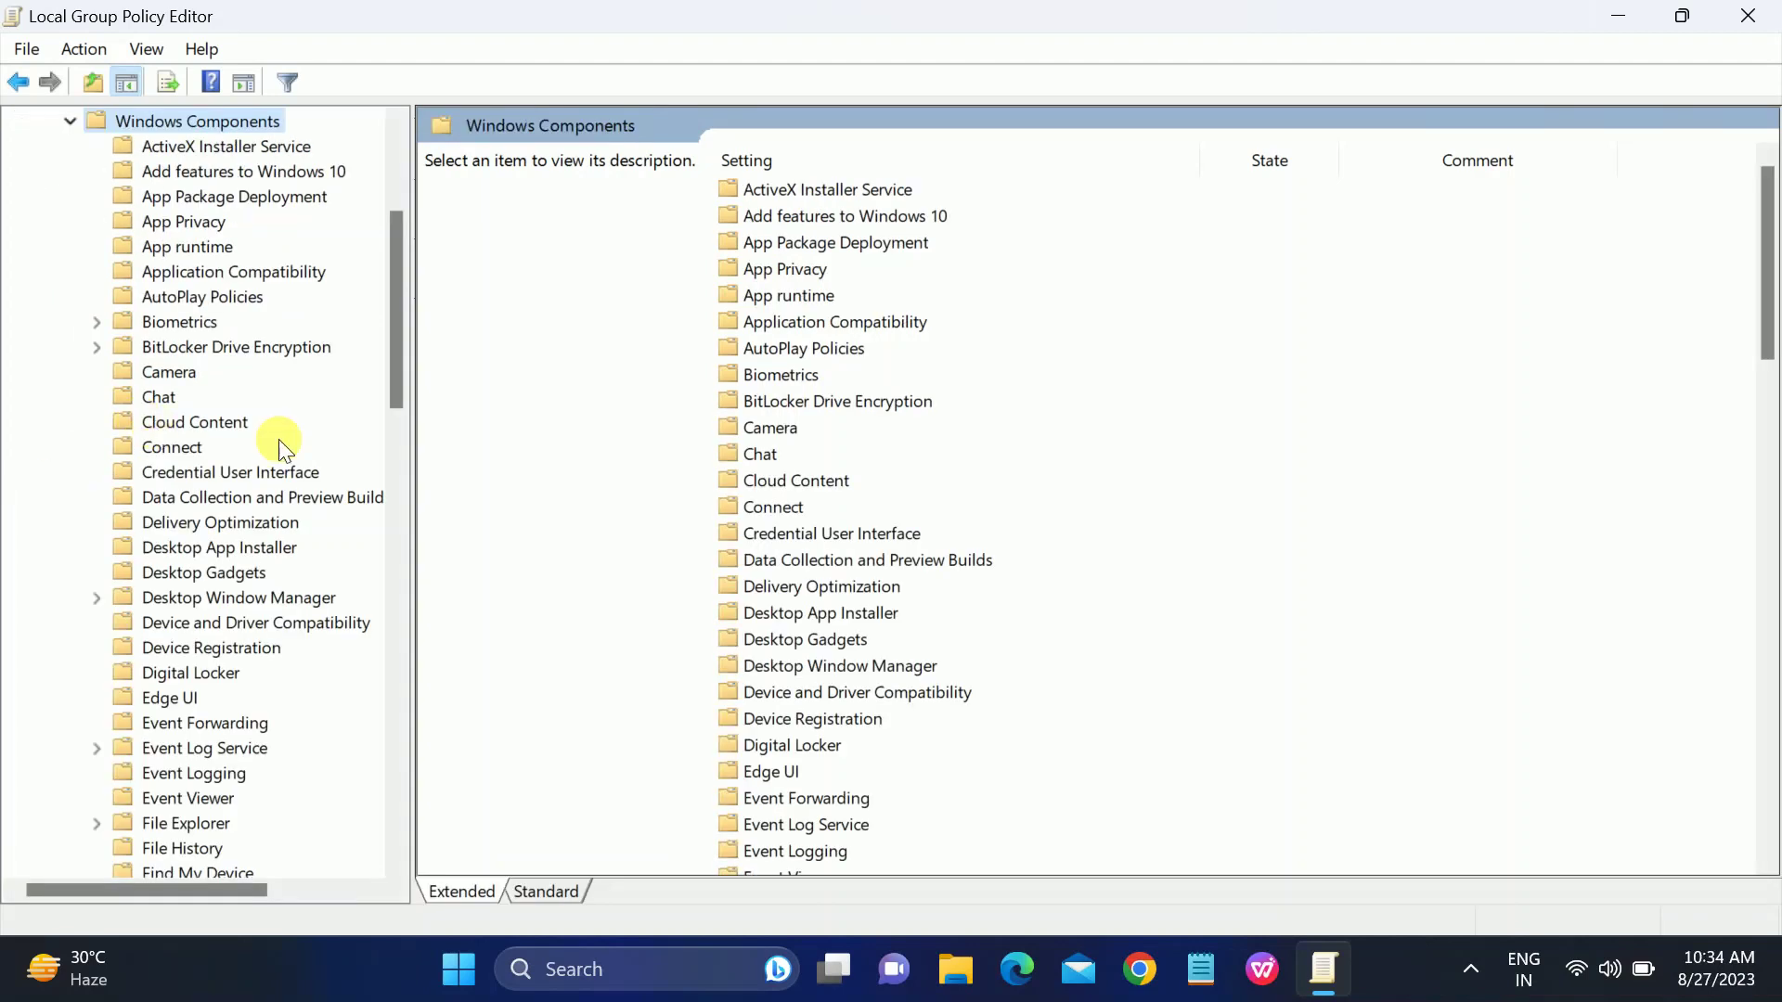
drag(402, 351, 364, 803)
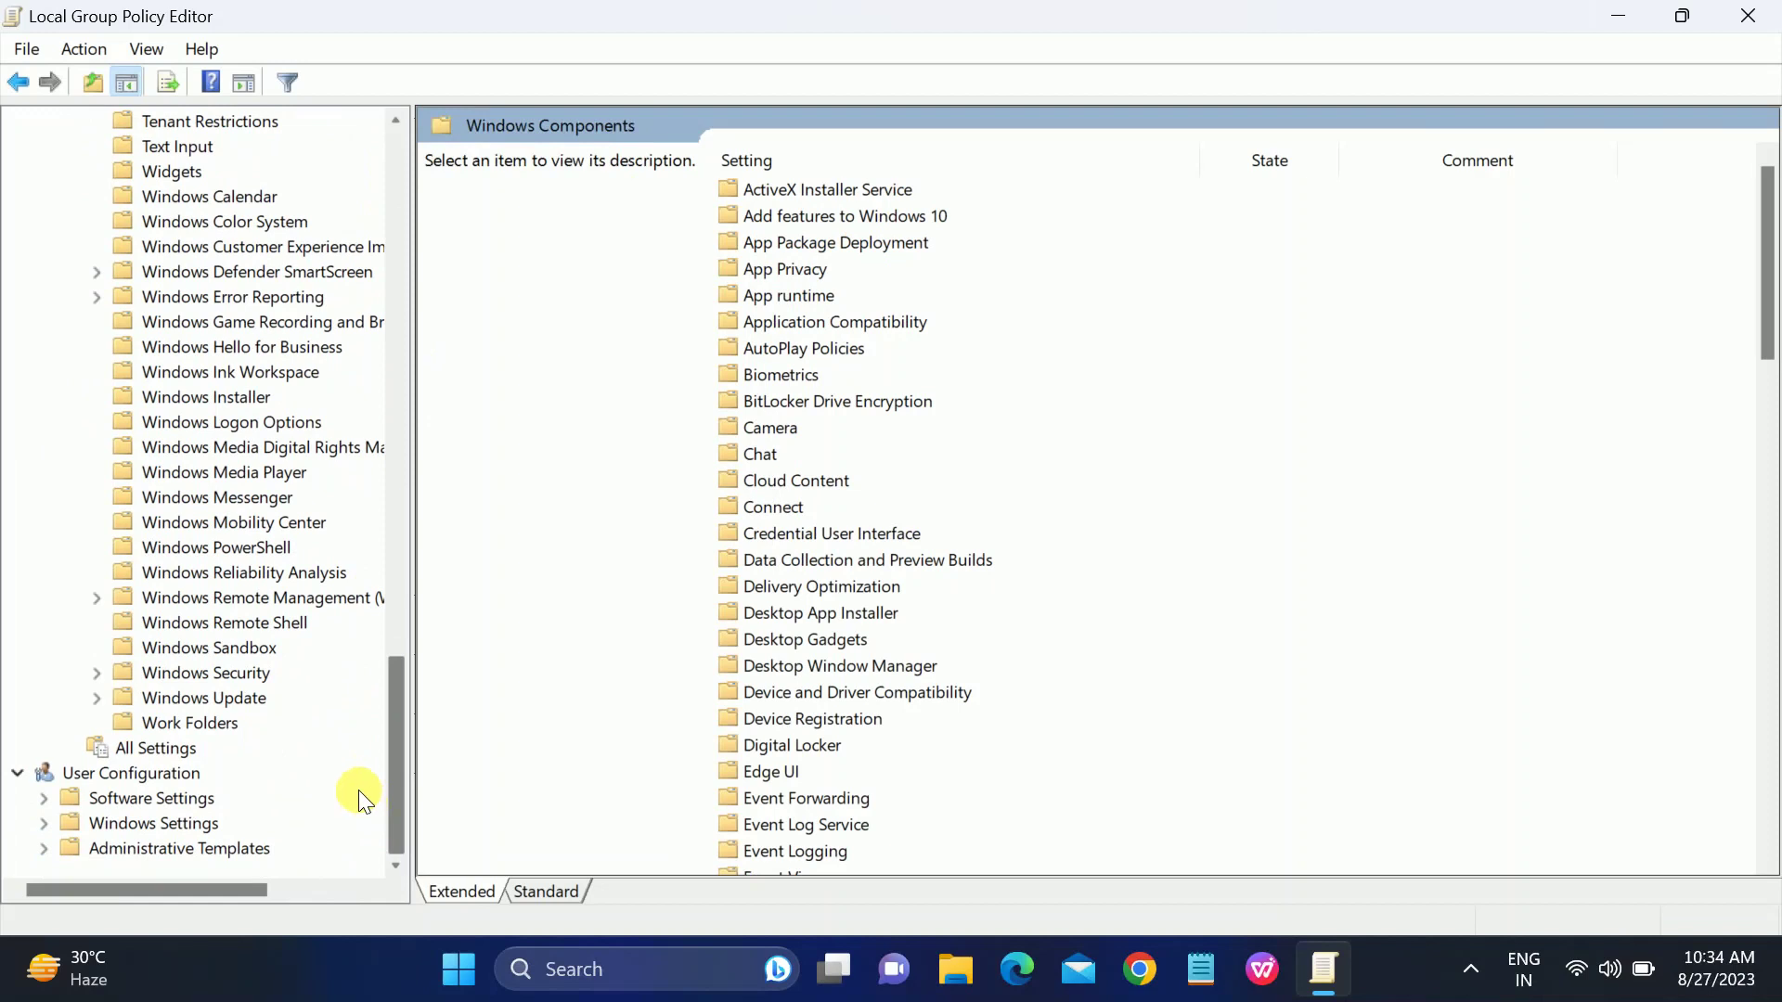
click(154, 171)
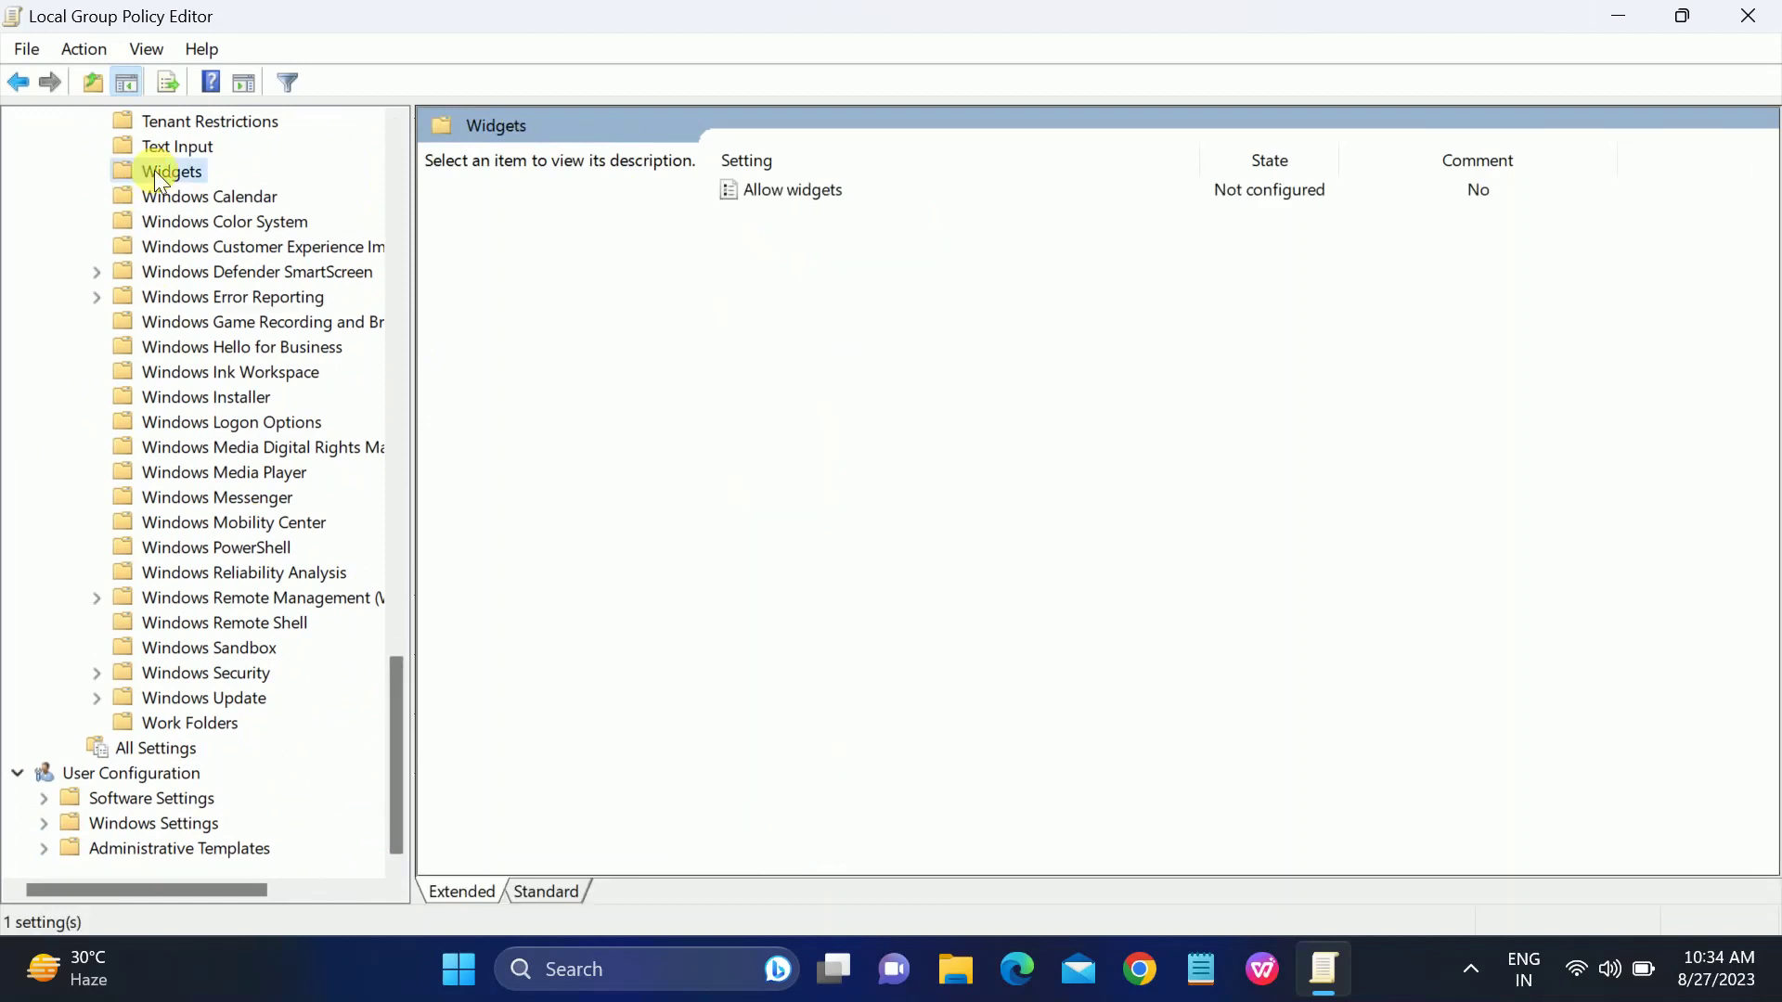
Set Allow widgets to Enabled, apply and confirm, then close the Group Policy Editor.
double_click(787, 191)
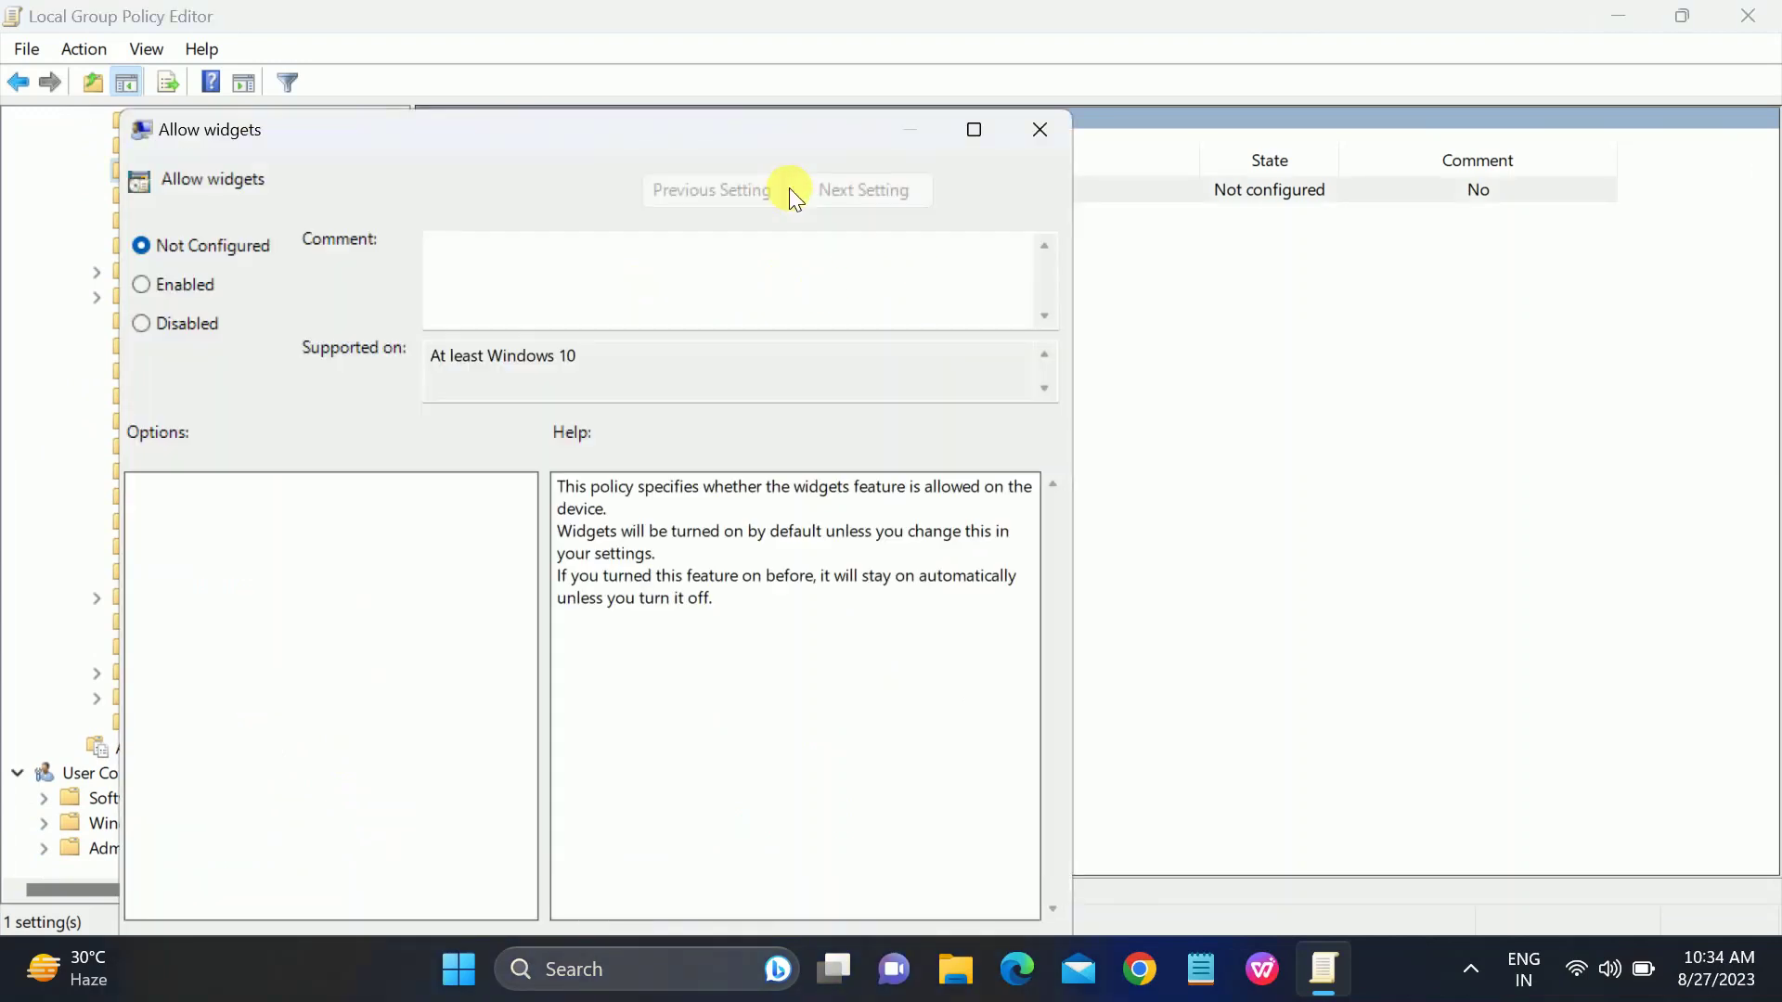
drag(541, 148, 533, 97)
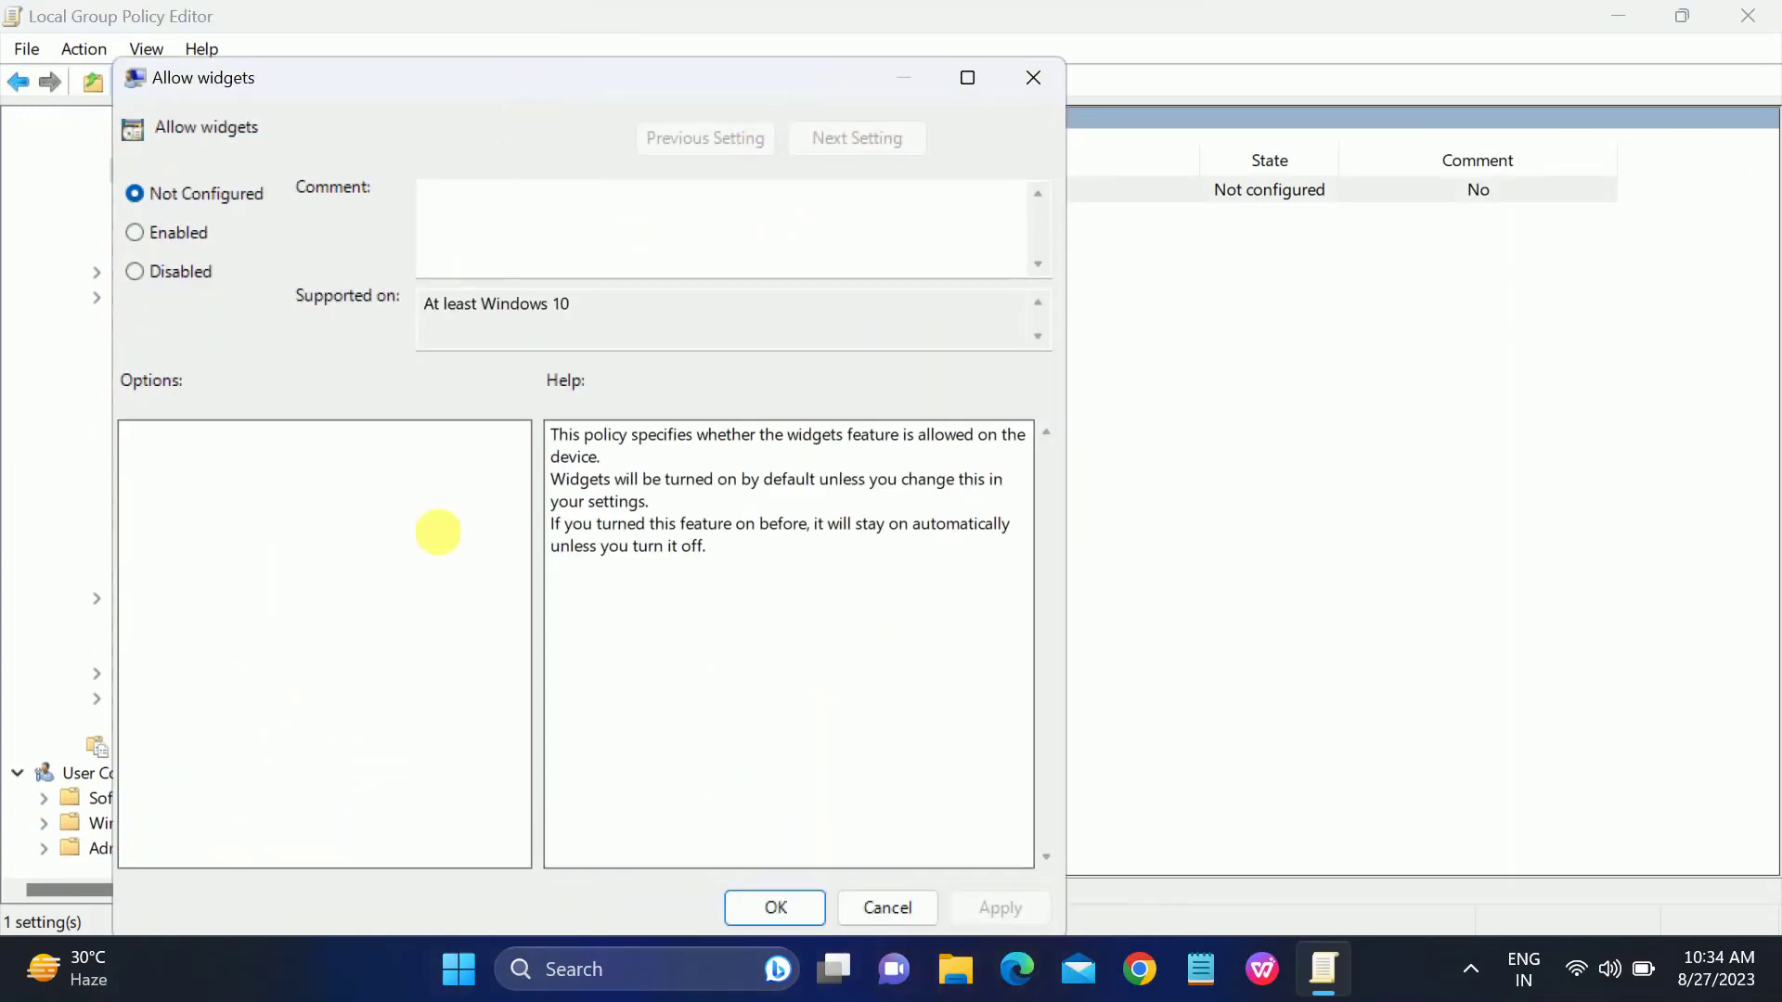
click(158, 271)
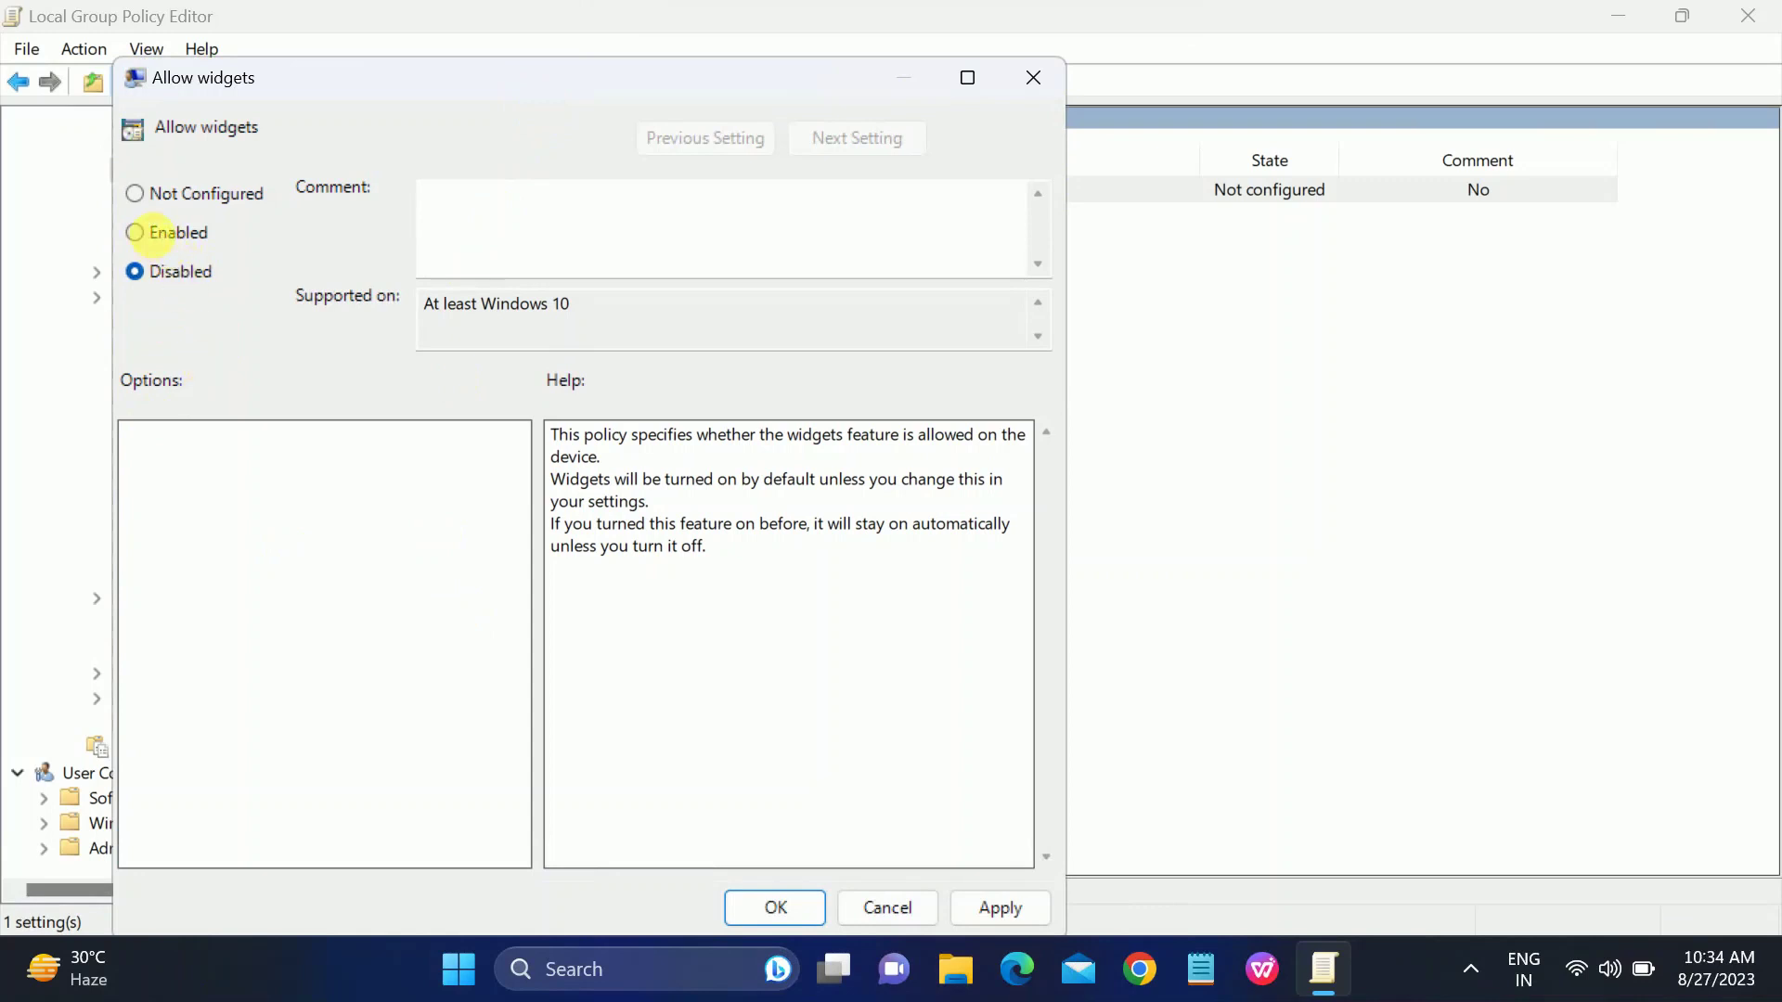
click(155, 232)
click(1000, 901)
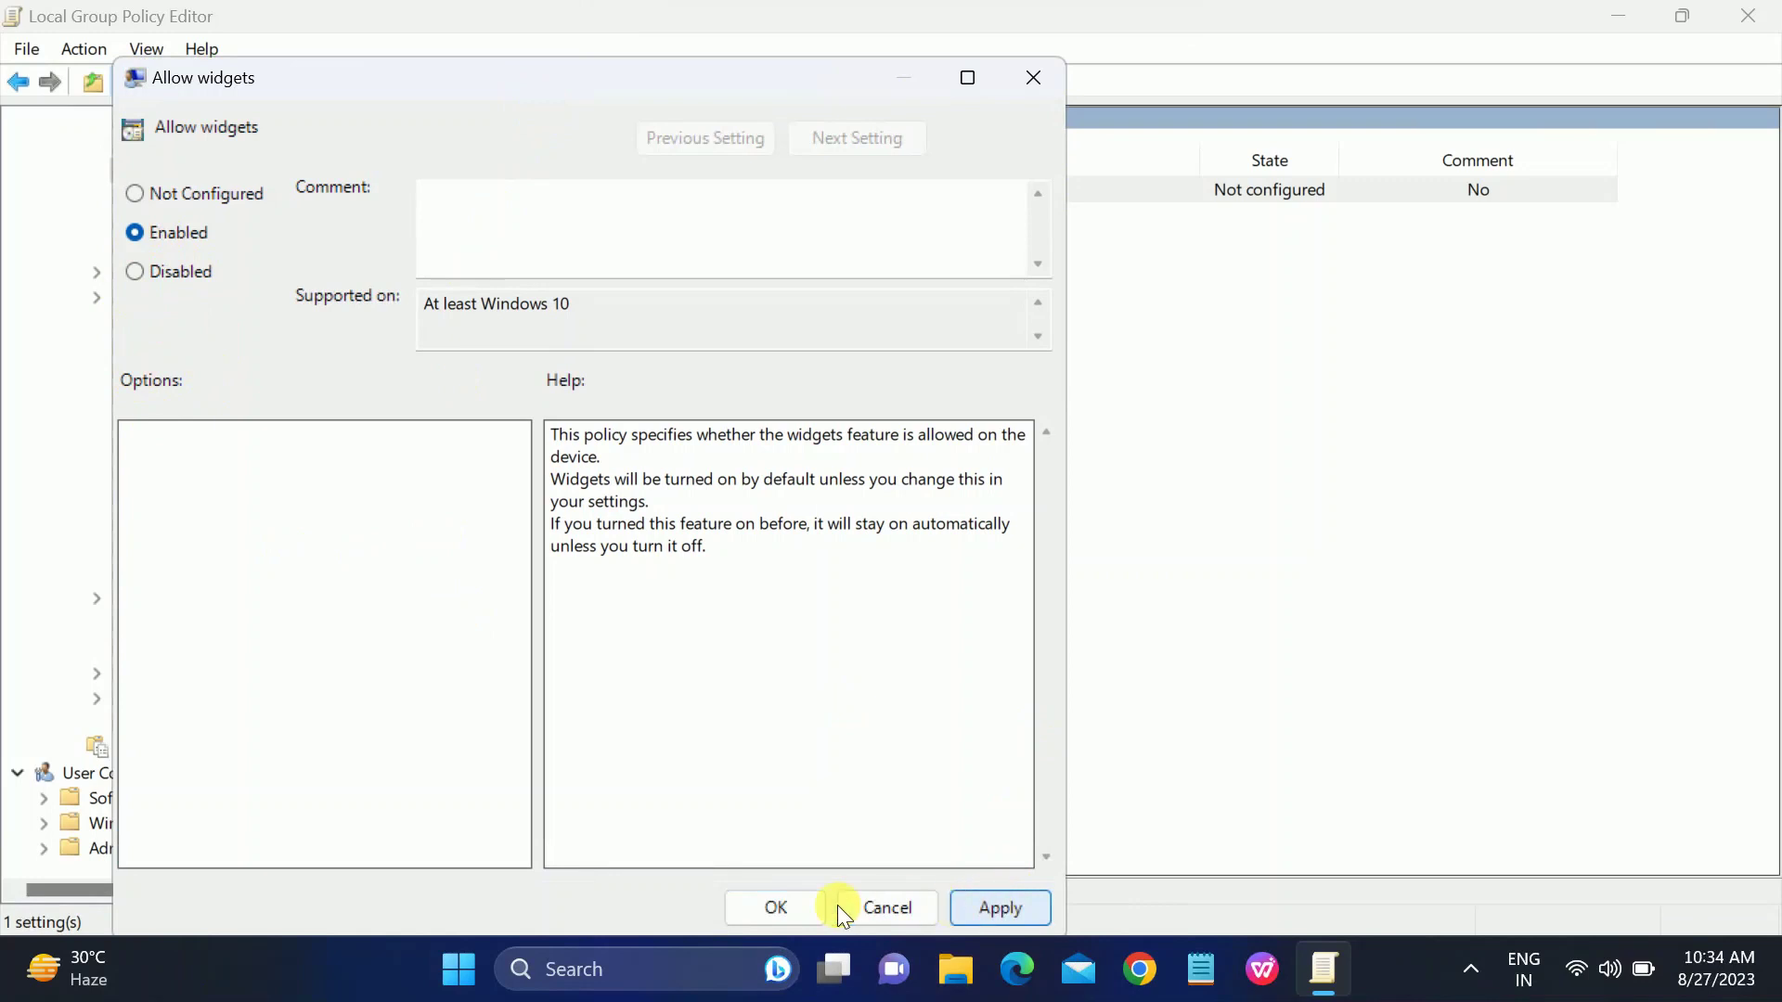
click(772, 907)
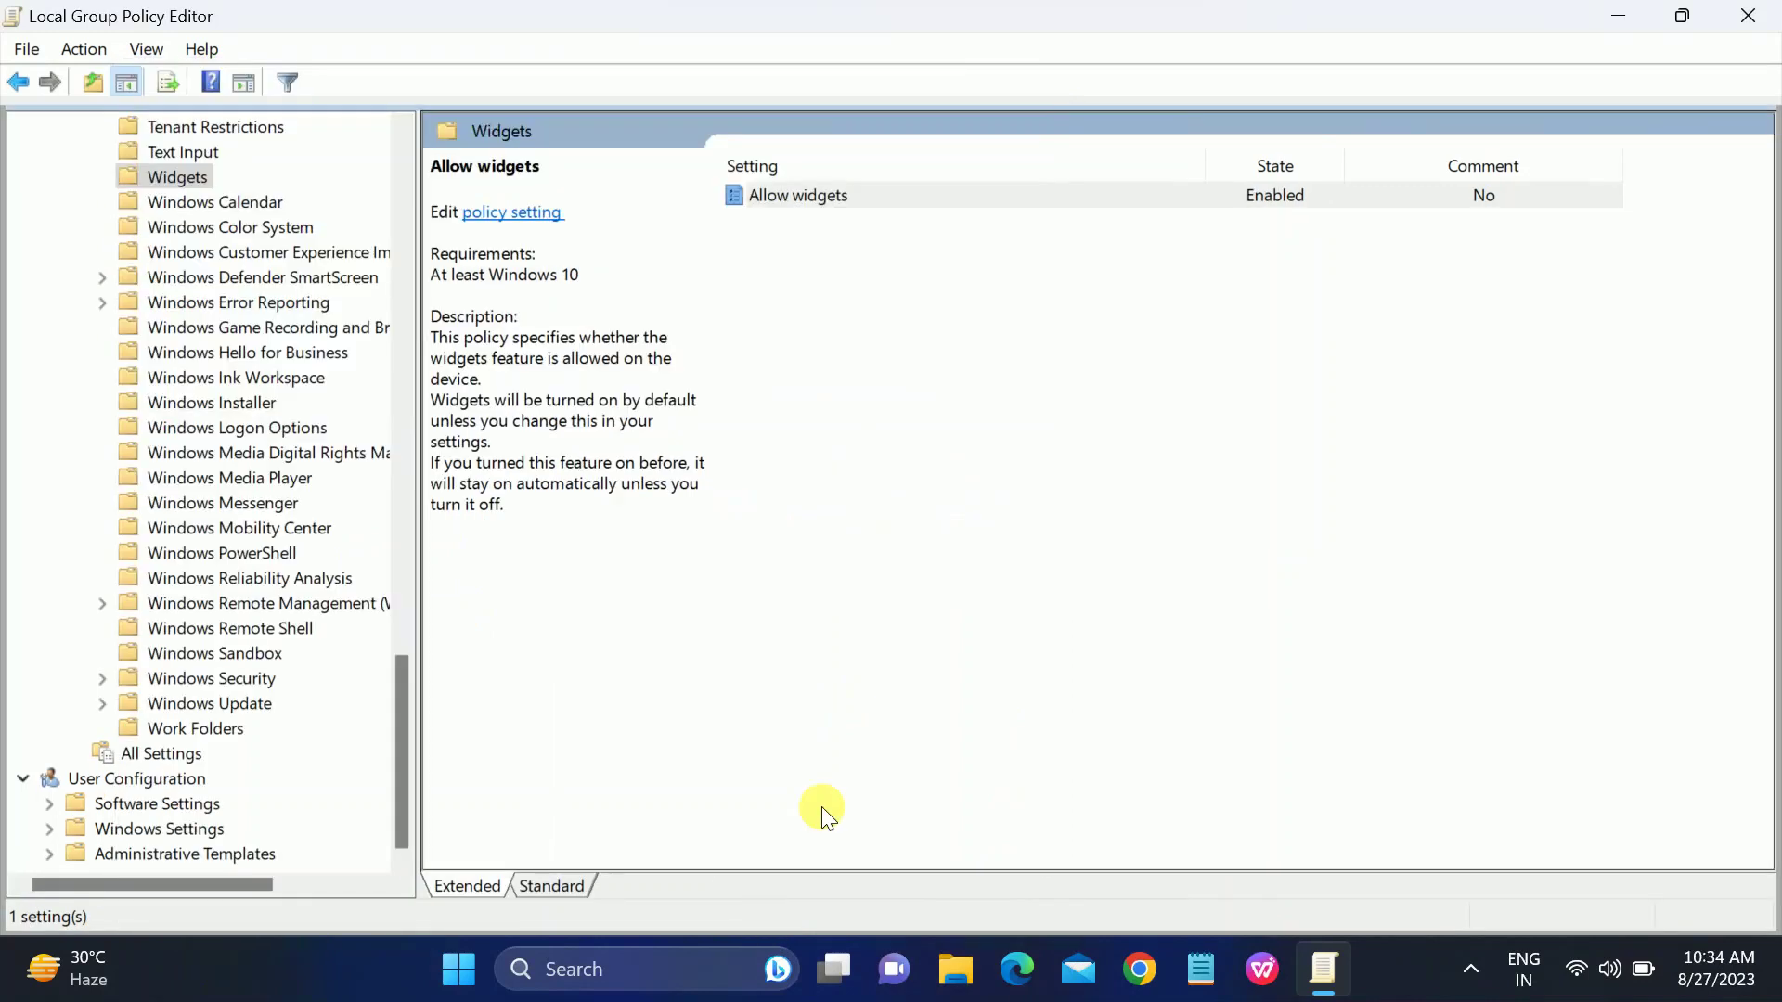
click(1748, 16)
Check the power options from the Start menu, then dismiss them.
click(489, 969)
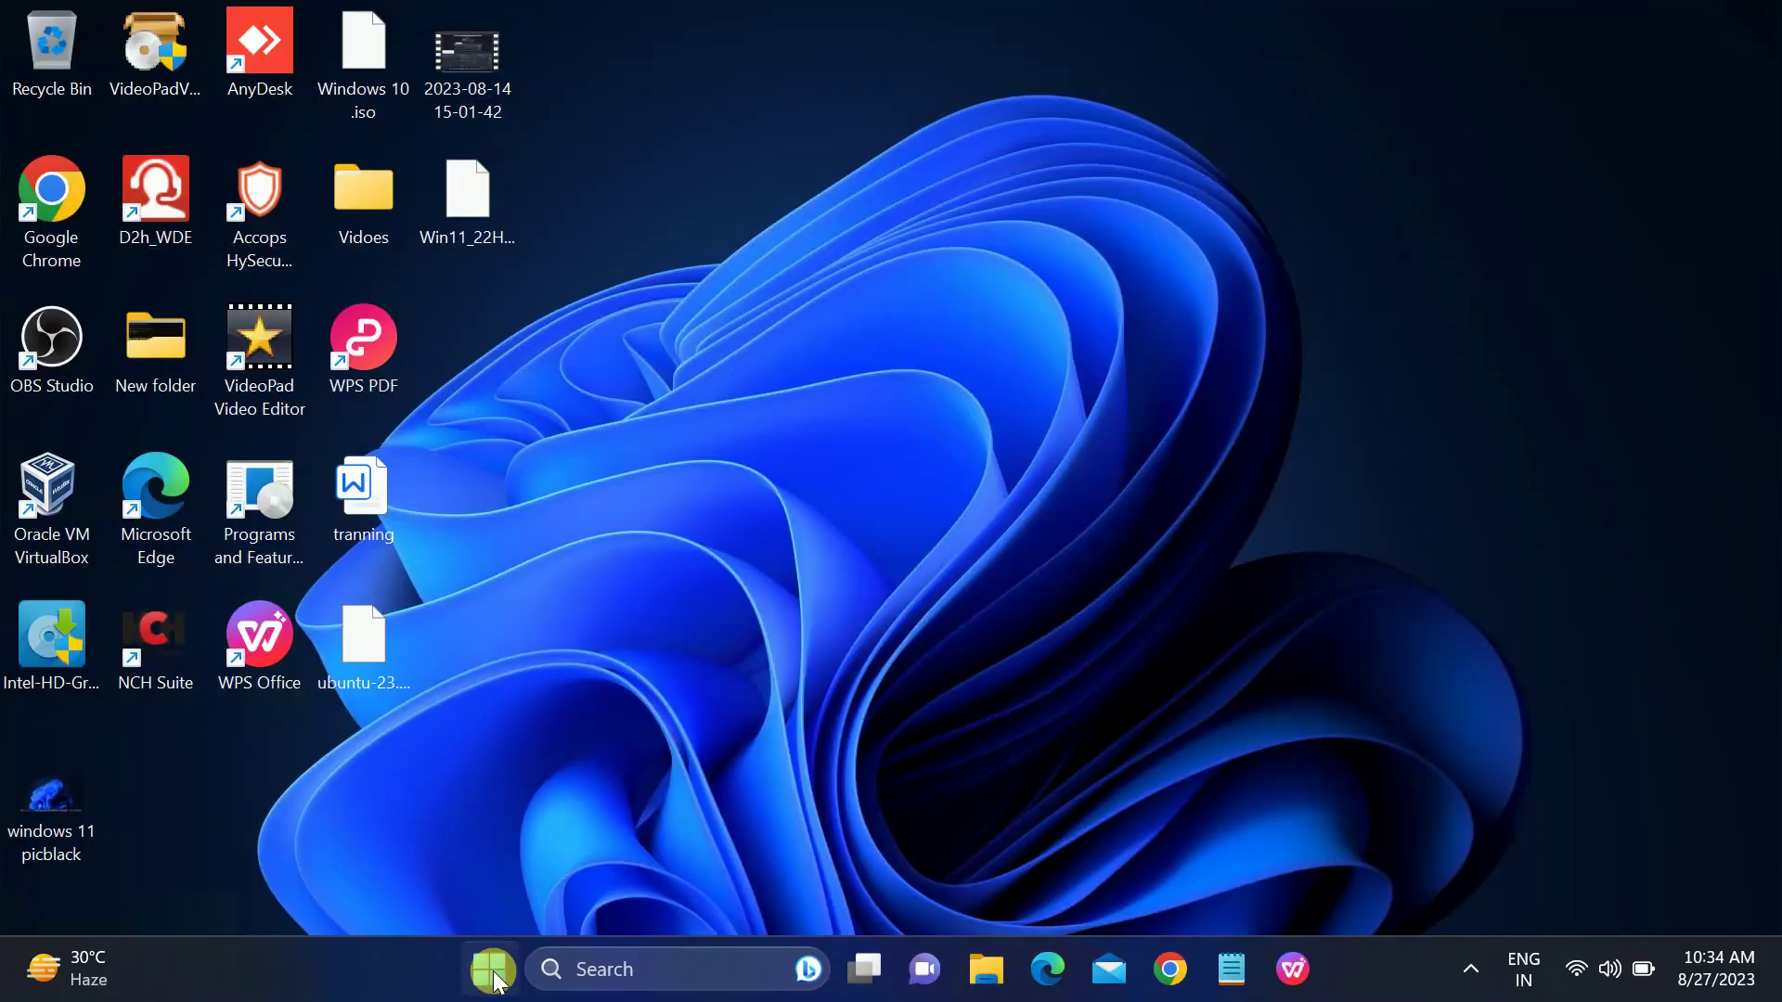
click(1234, 877)
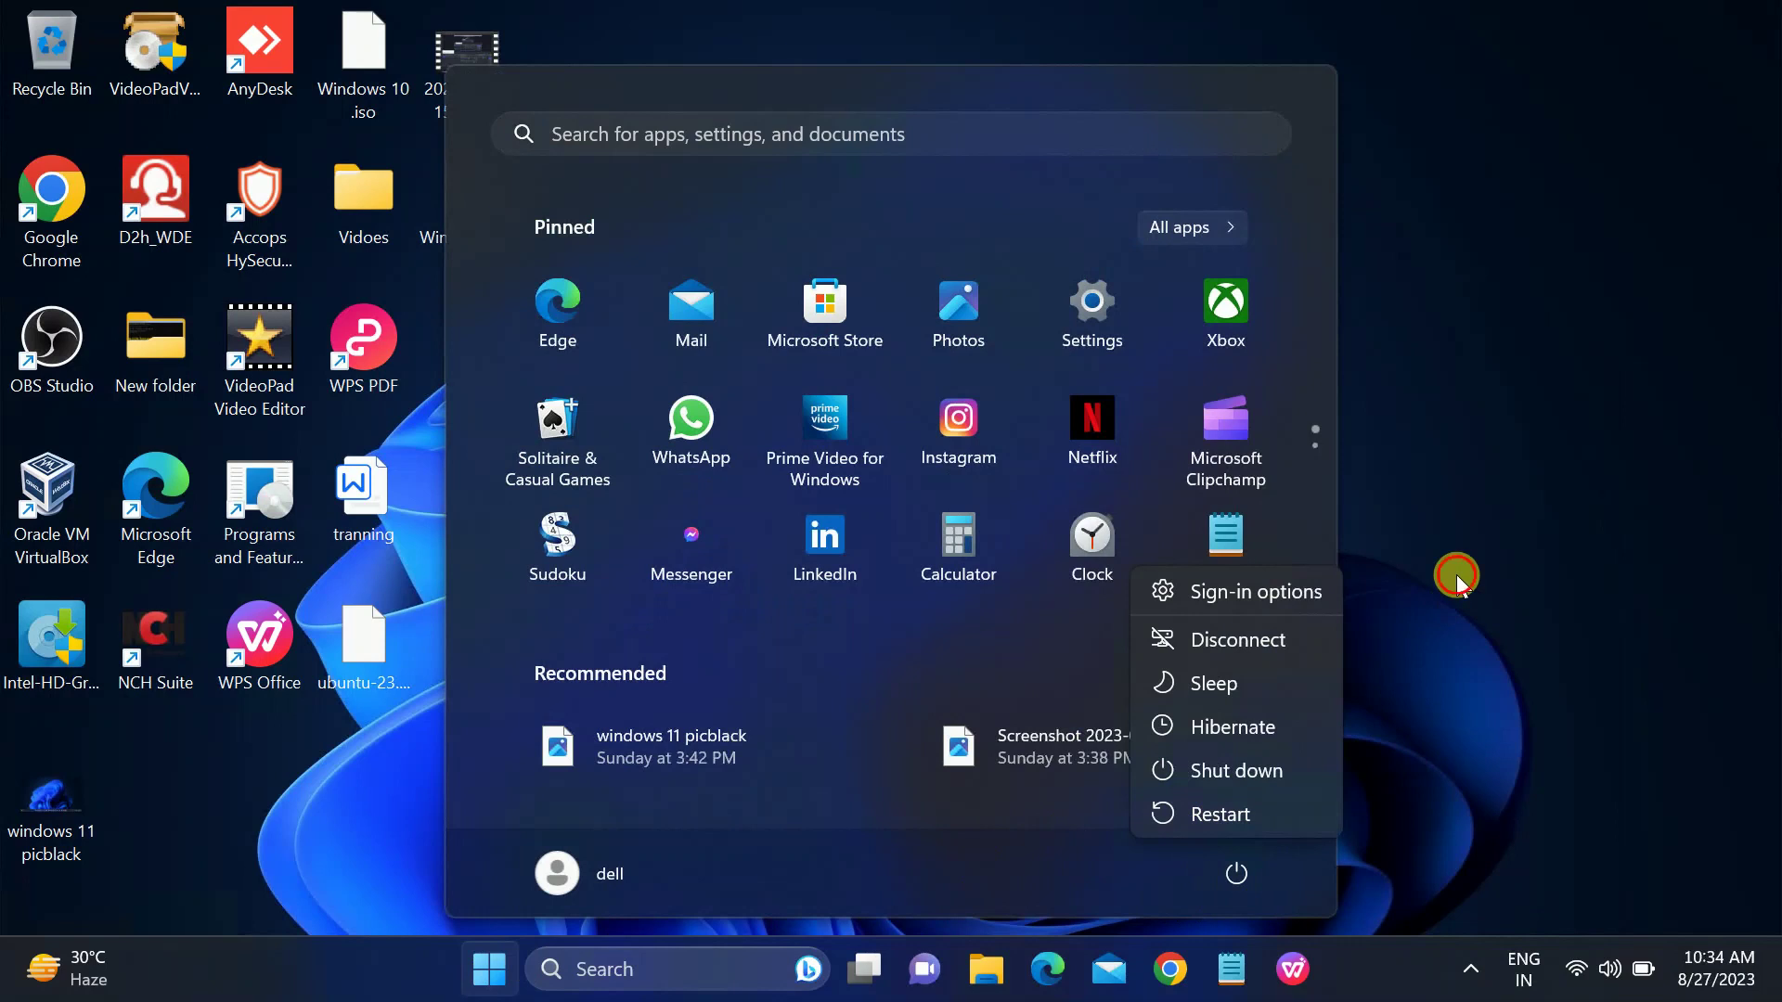
key(Escape)
key(Escape)
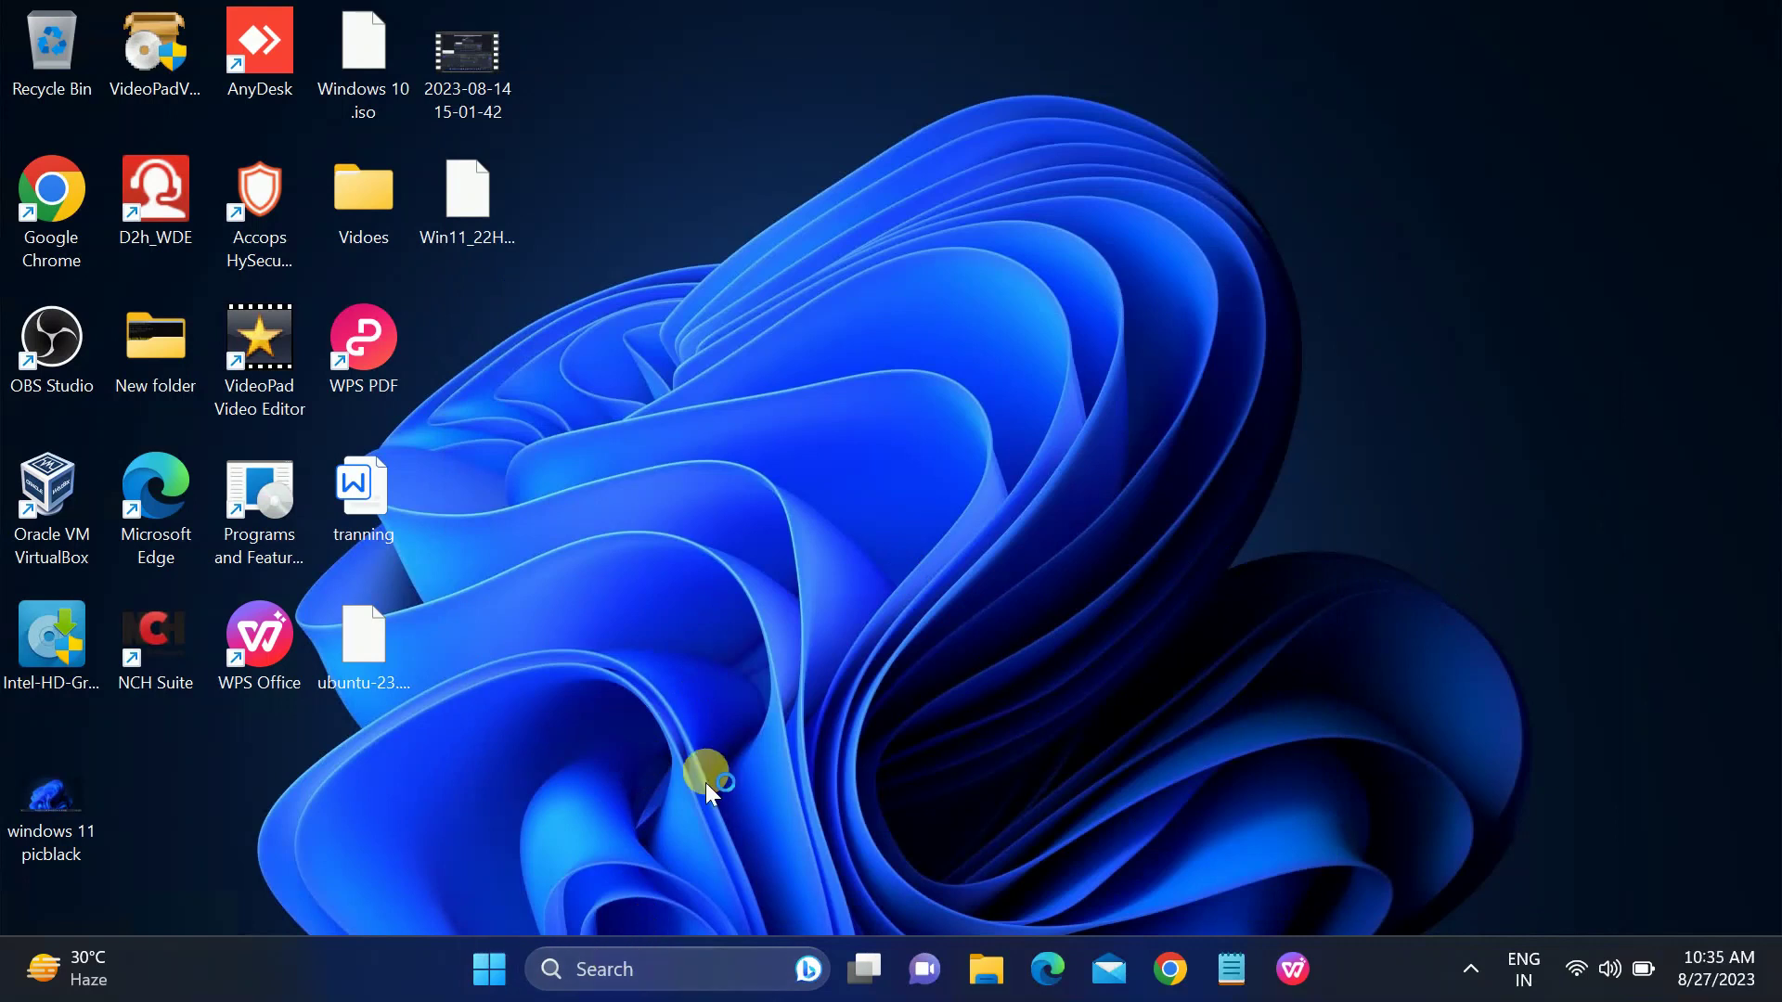
Search Windows for 'add' and open Add or remove programs.
click(601, 969)
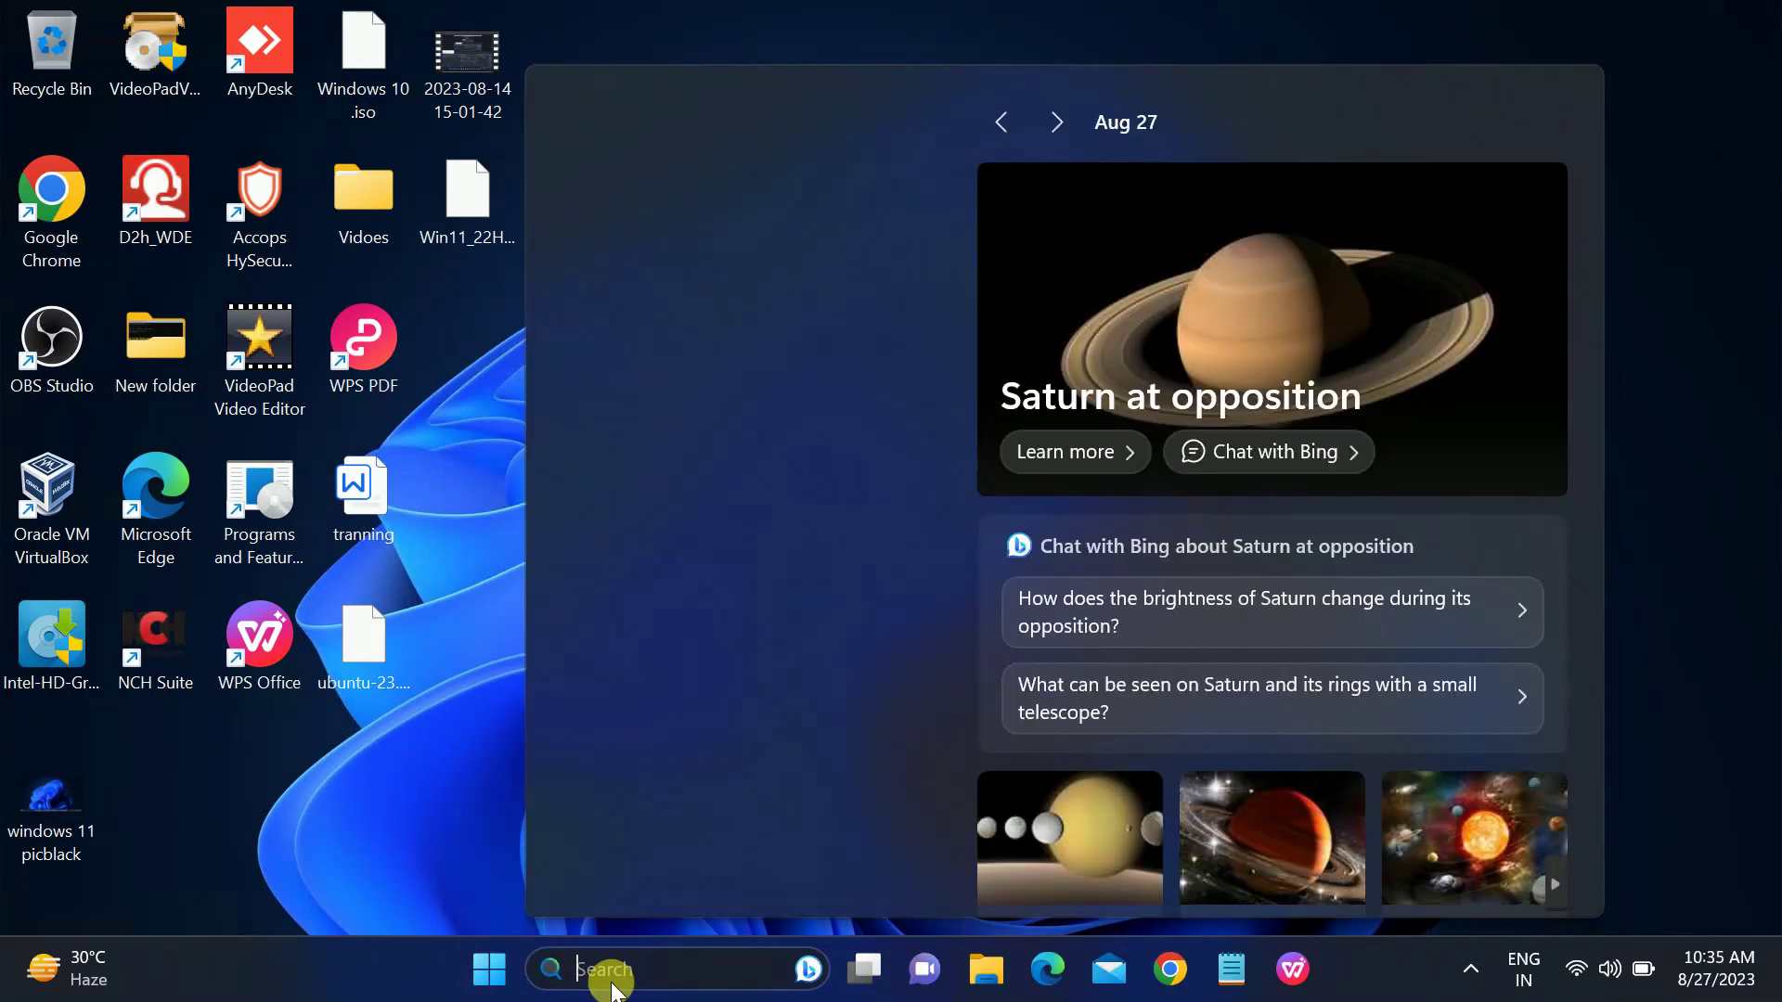
text(add)
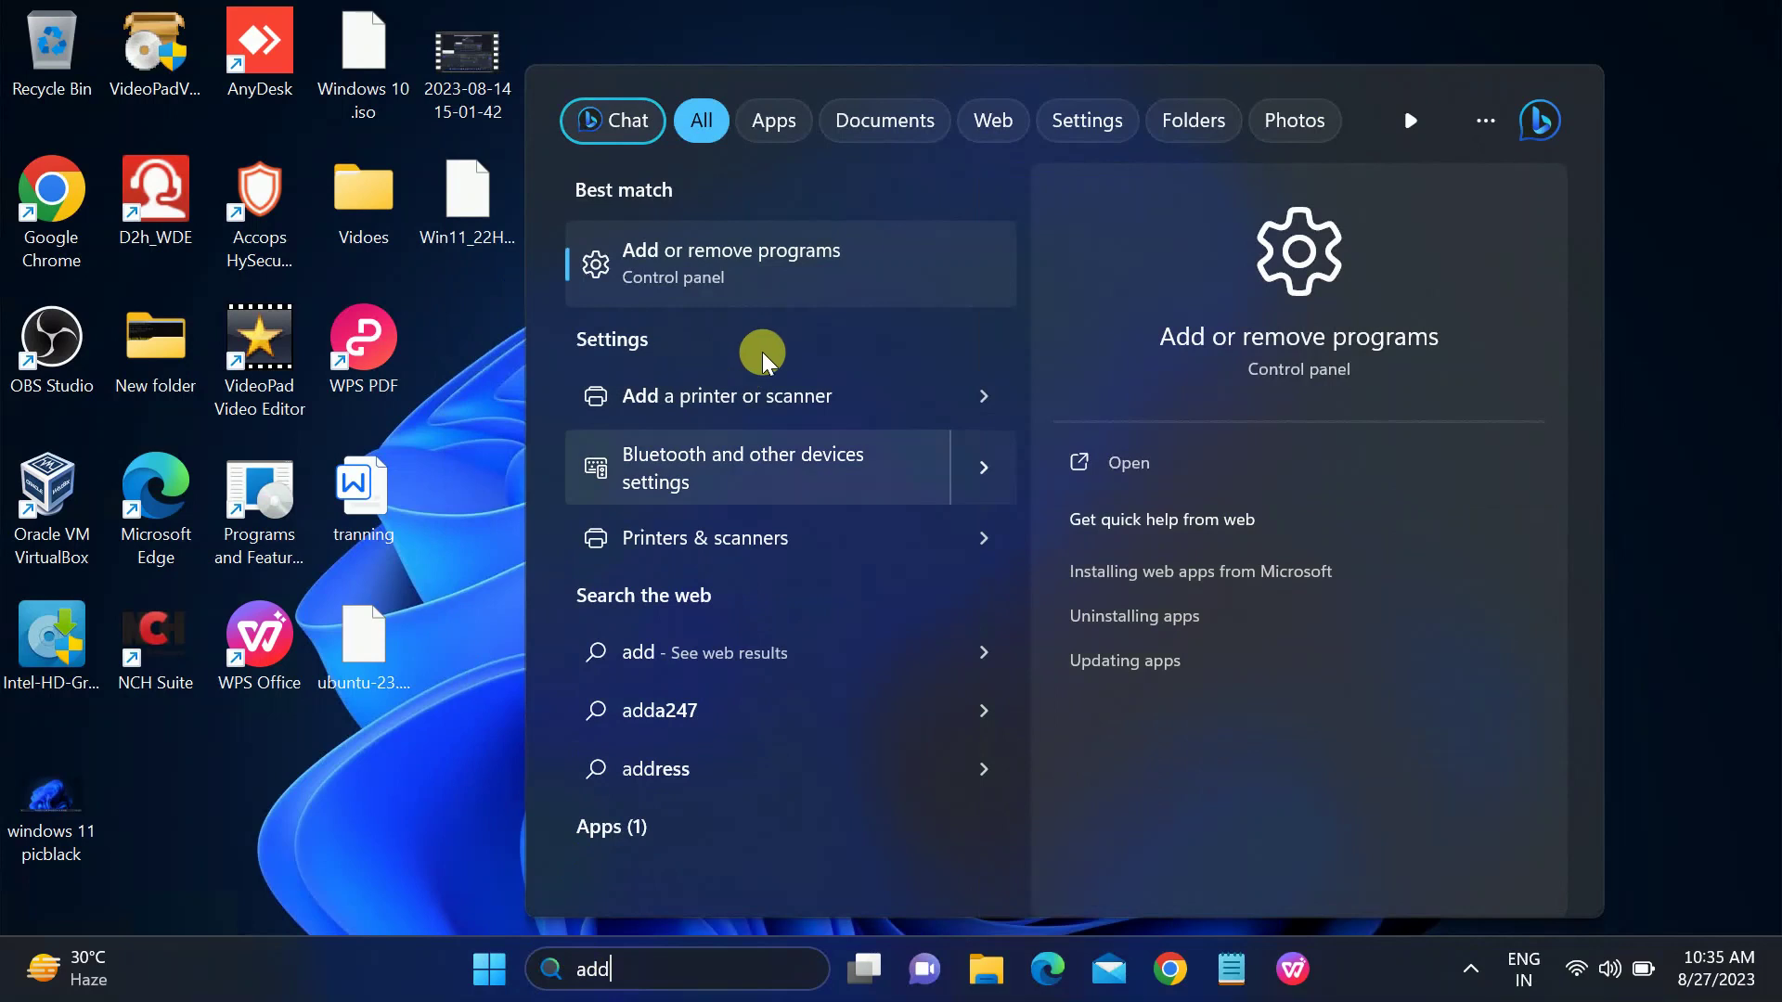
click(779, 280)
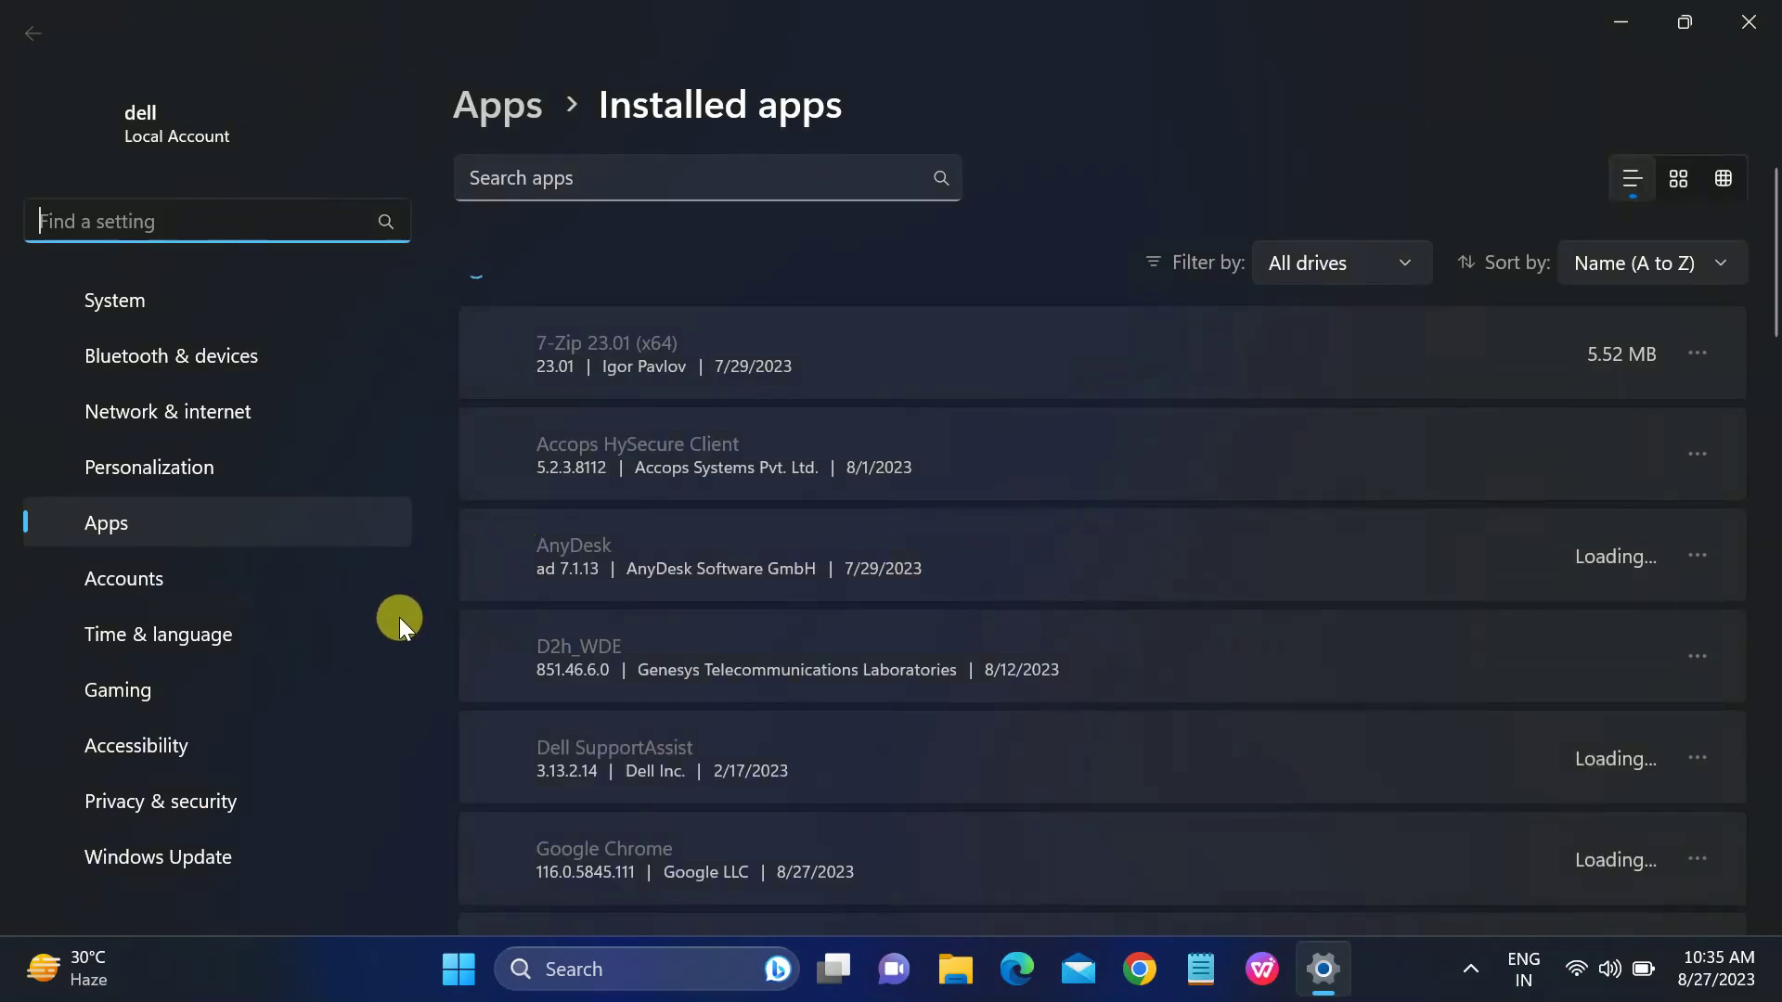
Filter installed apps by 'microsoft edge' and choose Modify for Microsoft Edge WebView2 Runtime.
click(650, 197)
text(mic)
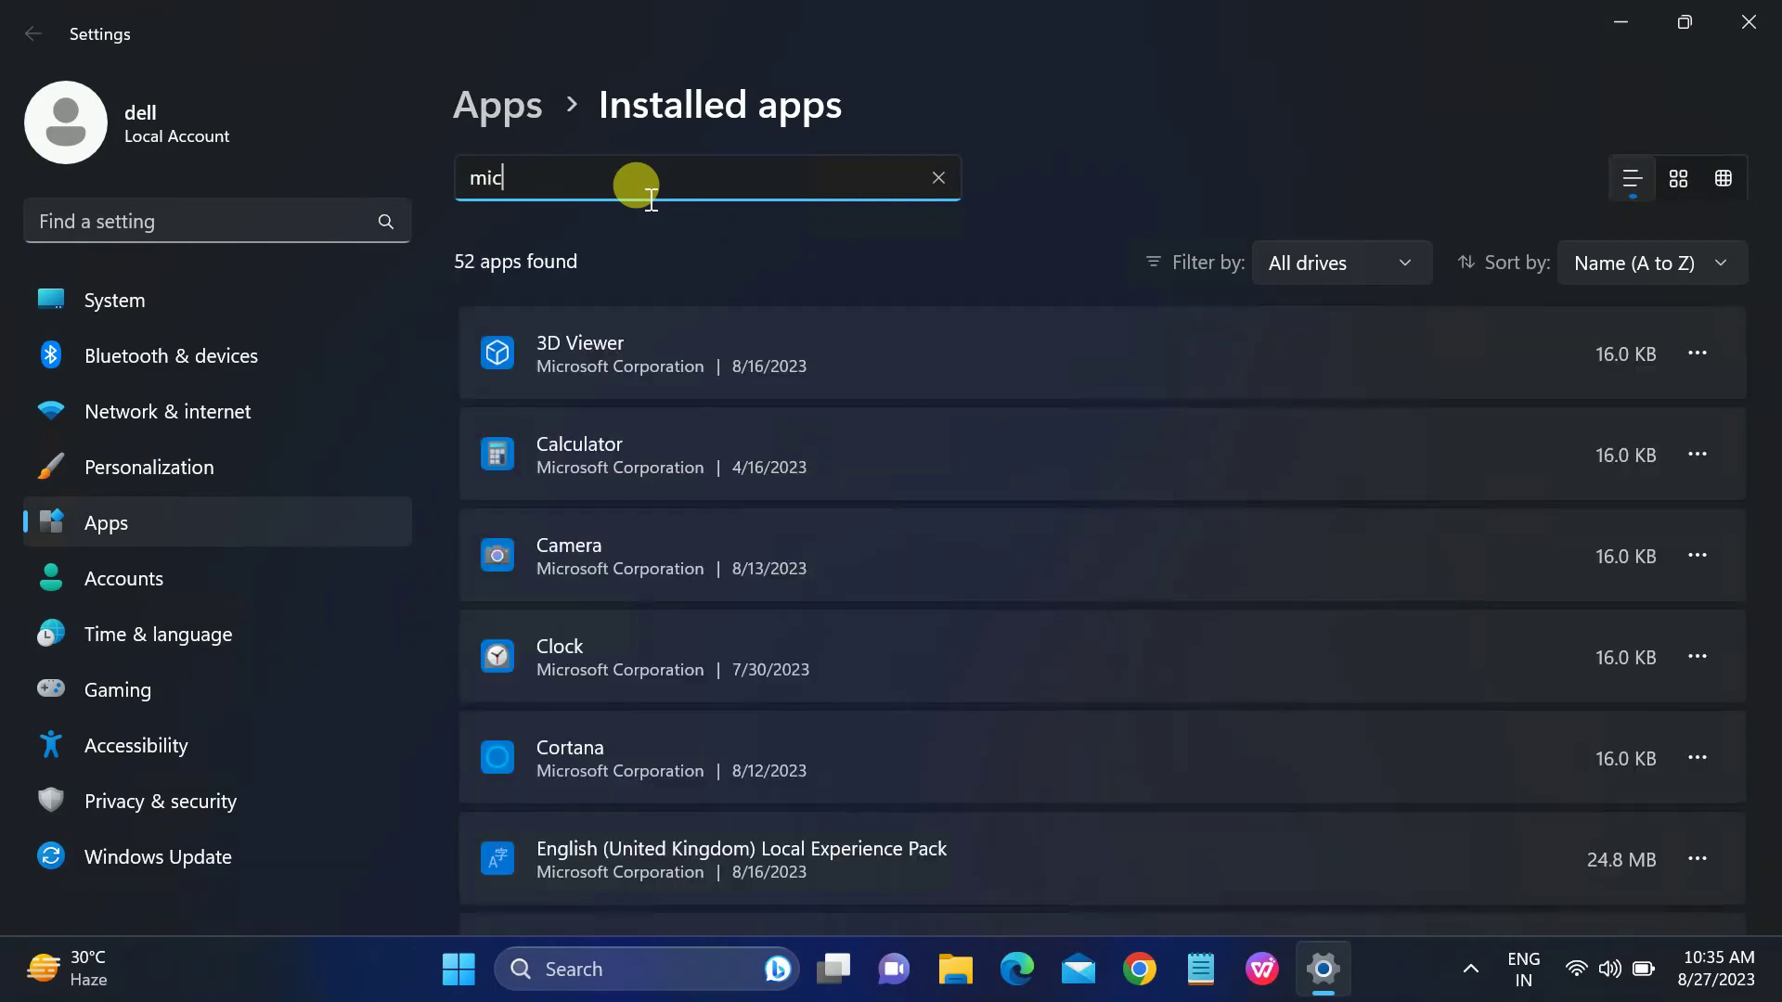
text(ro)
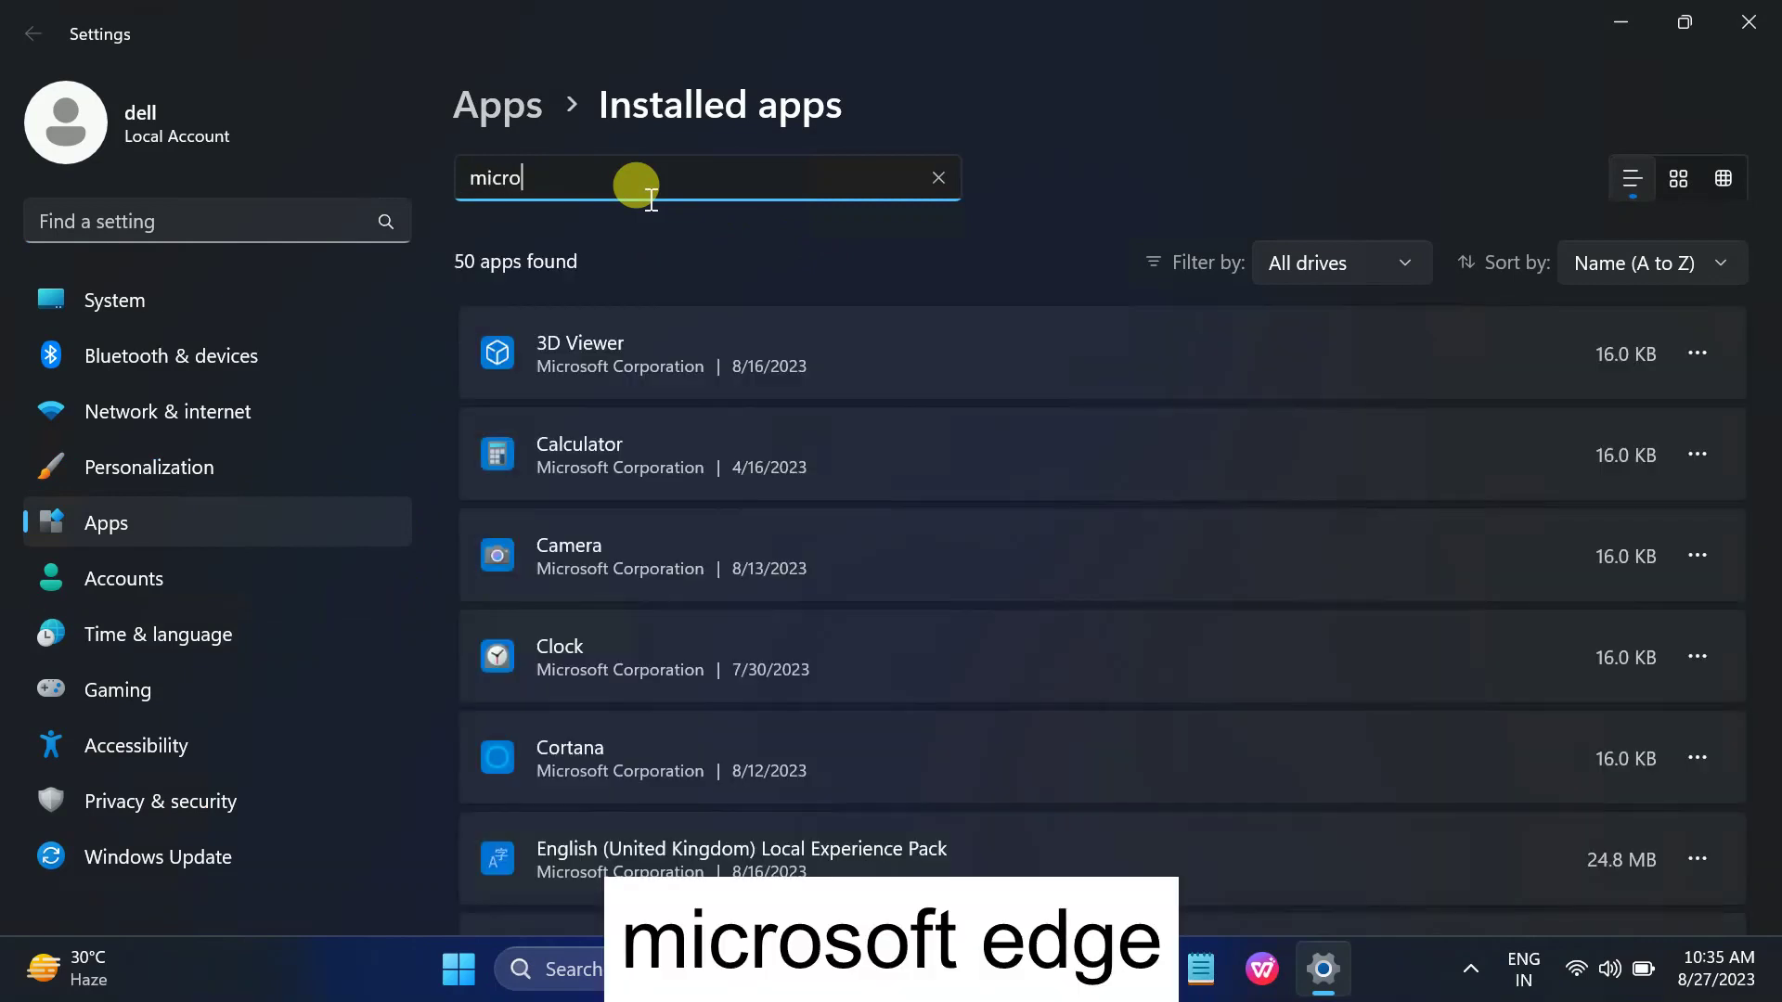
text(soft edge)
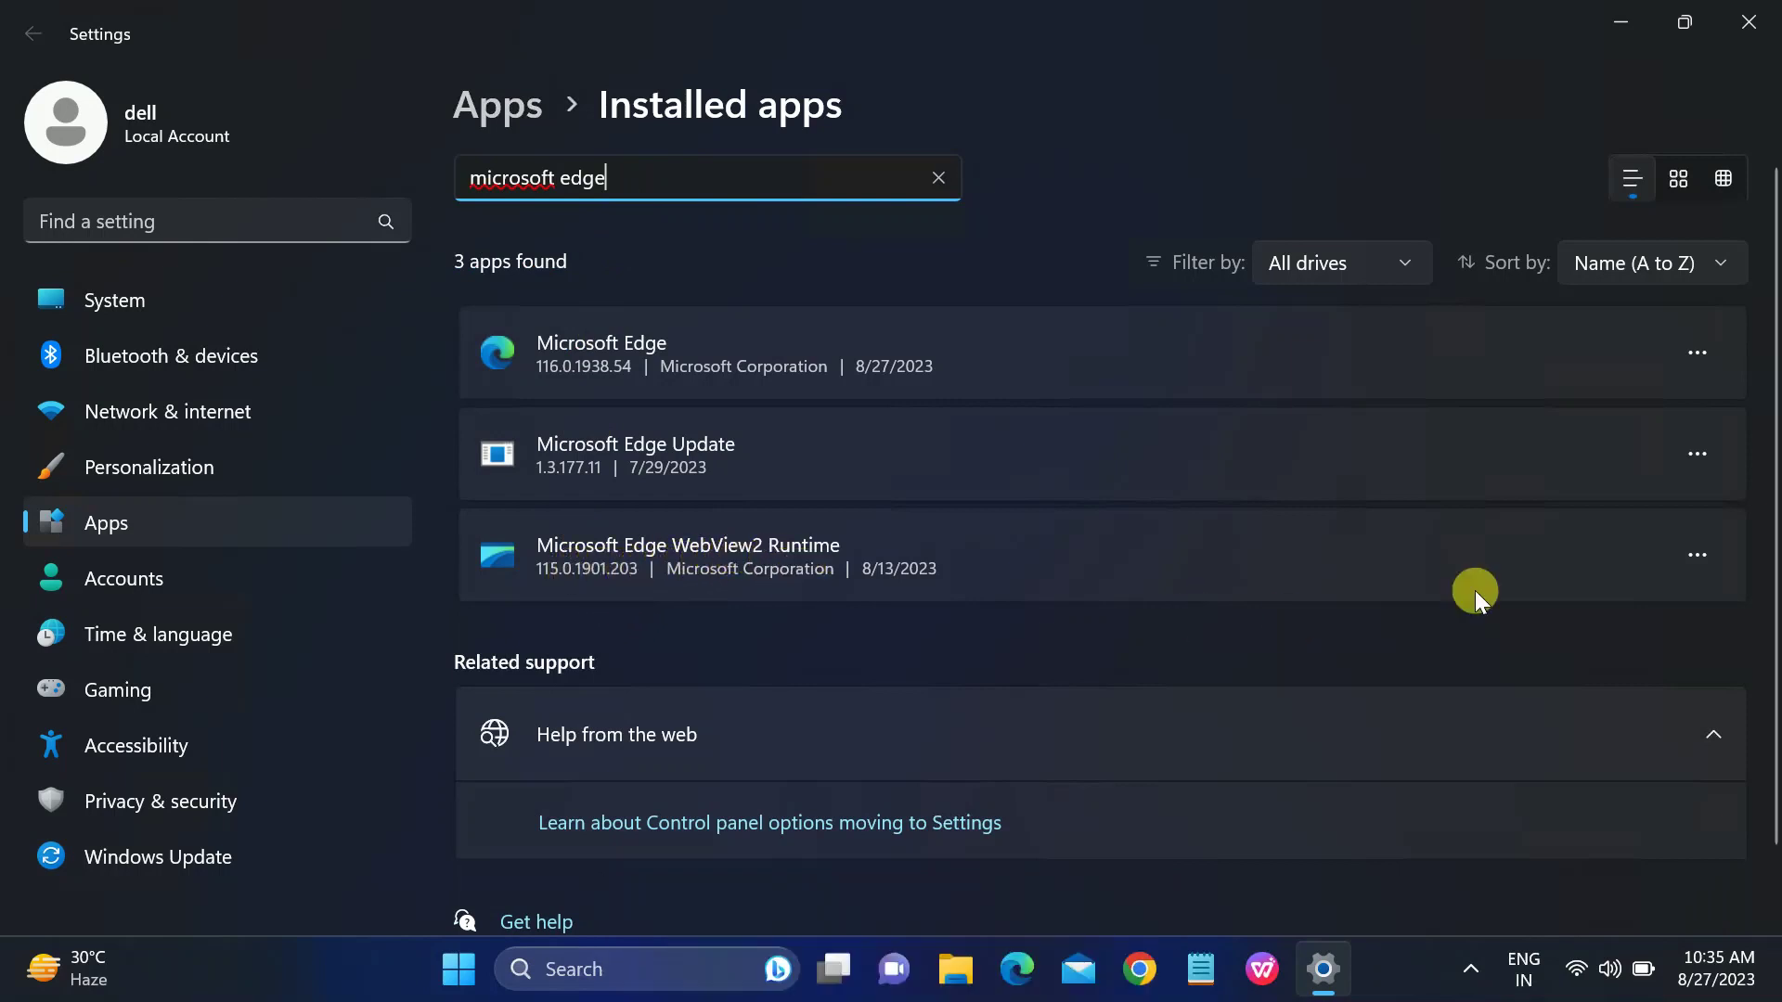
click(1698, 557)
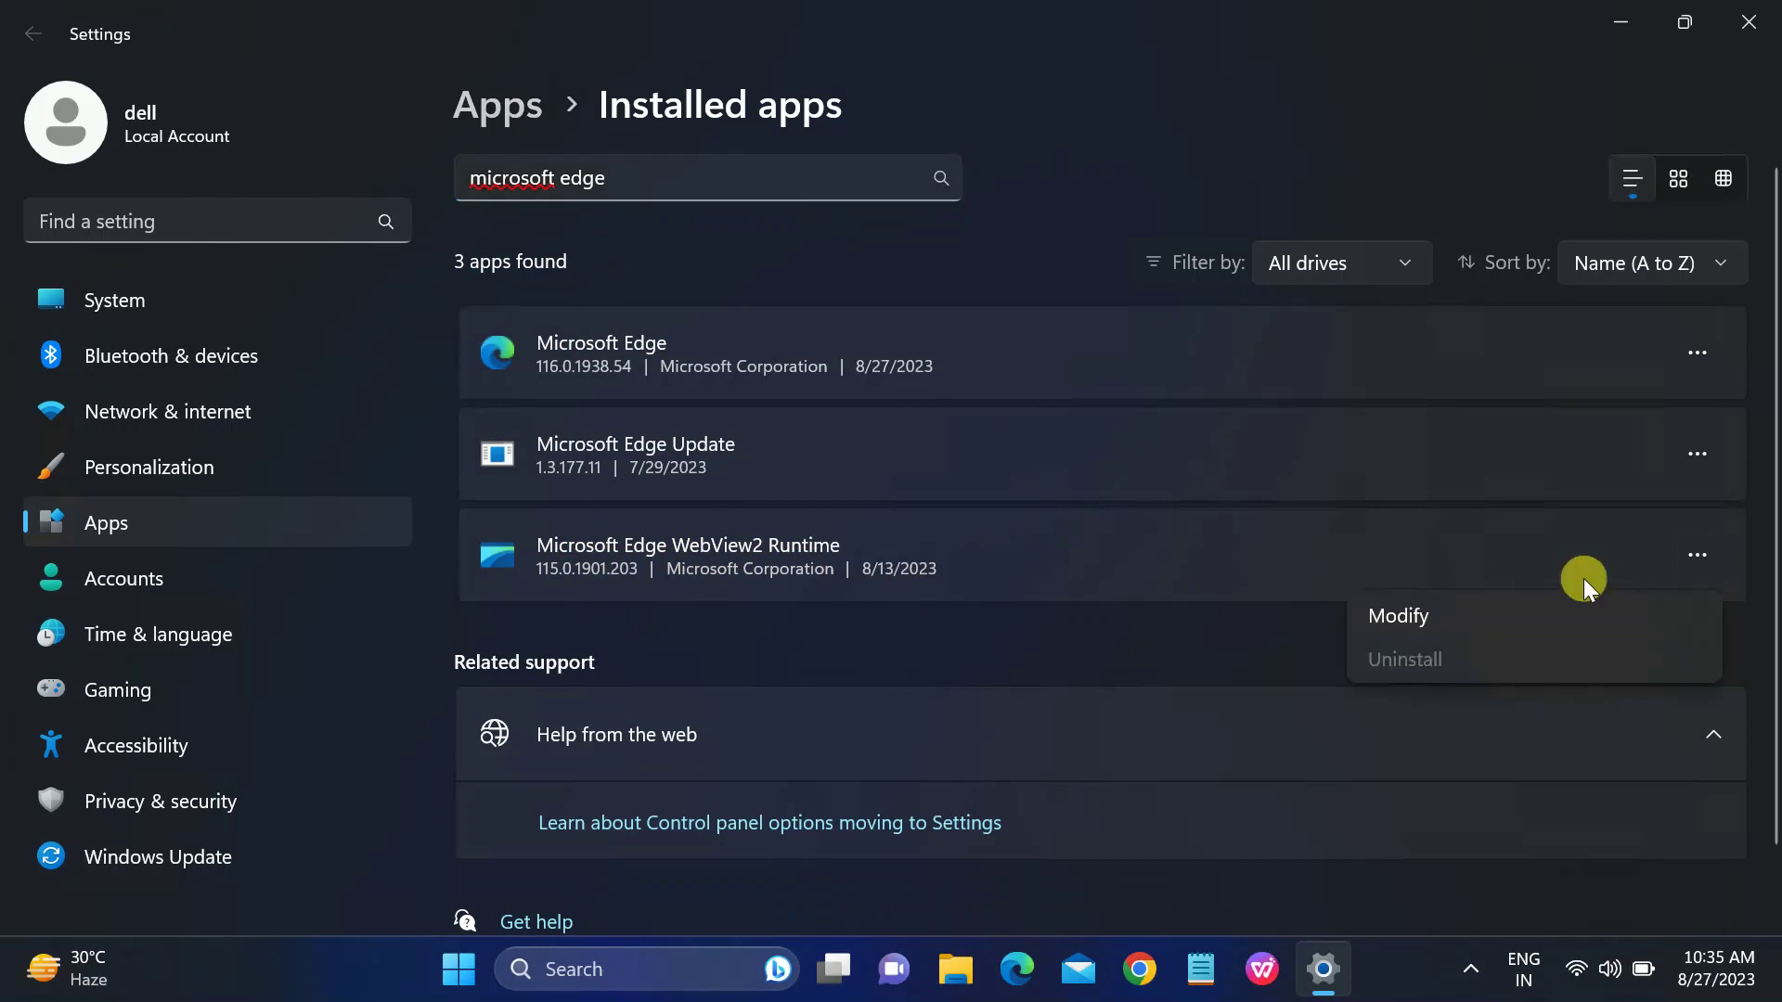
click(1439, 609)
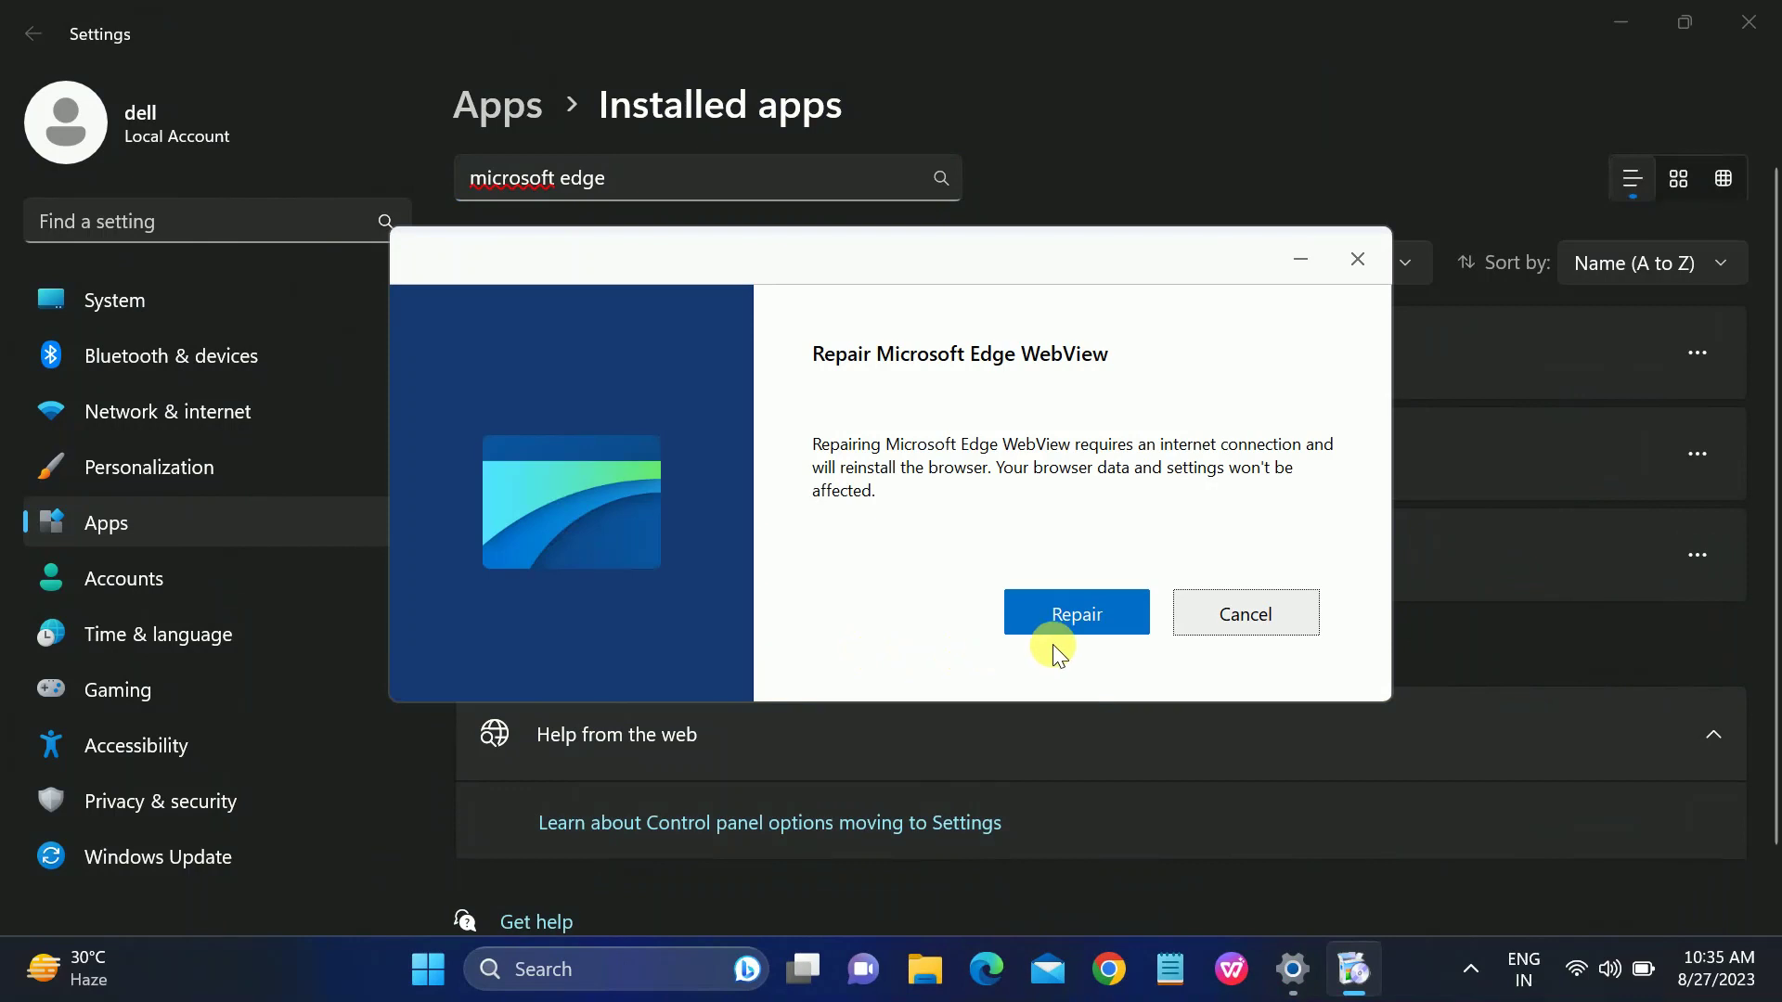
Repair Microsoft Edge WebView2 Runtime and wait for its download to finish.
click(1065, 622)
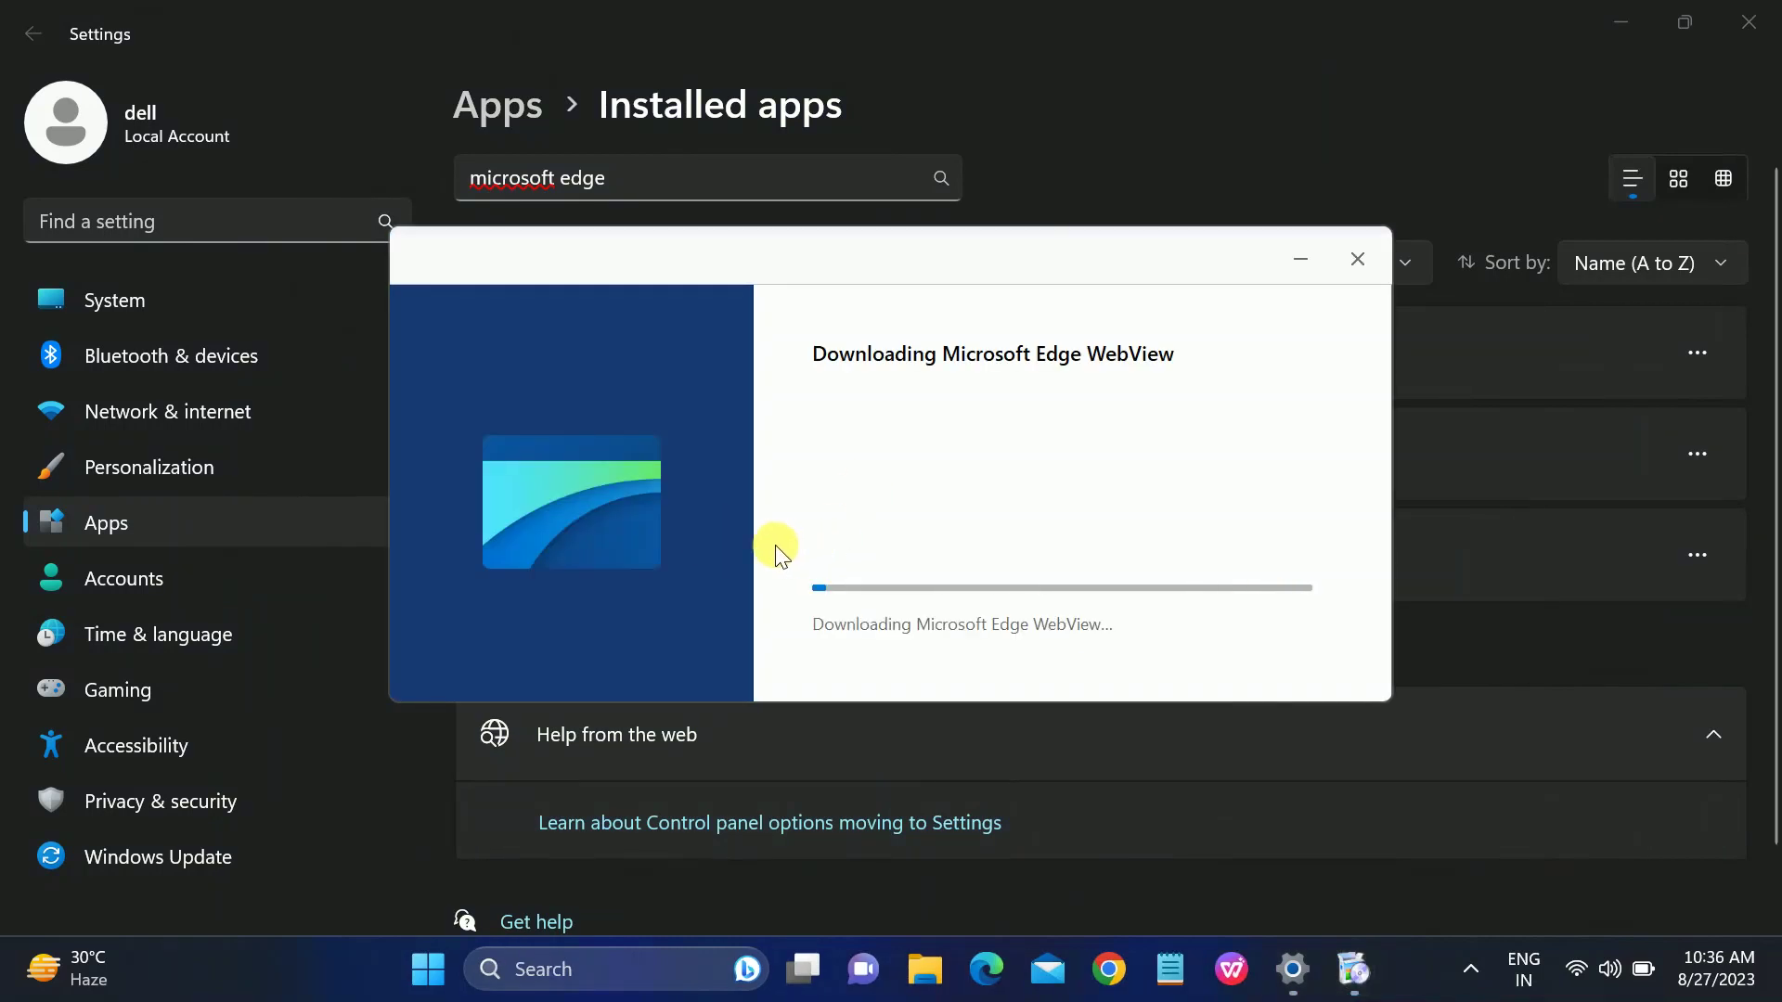
drag(1041, 244, 971, 655)
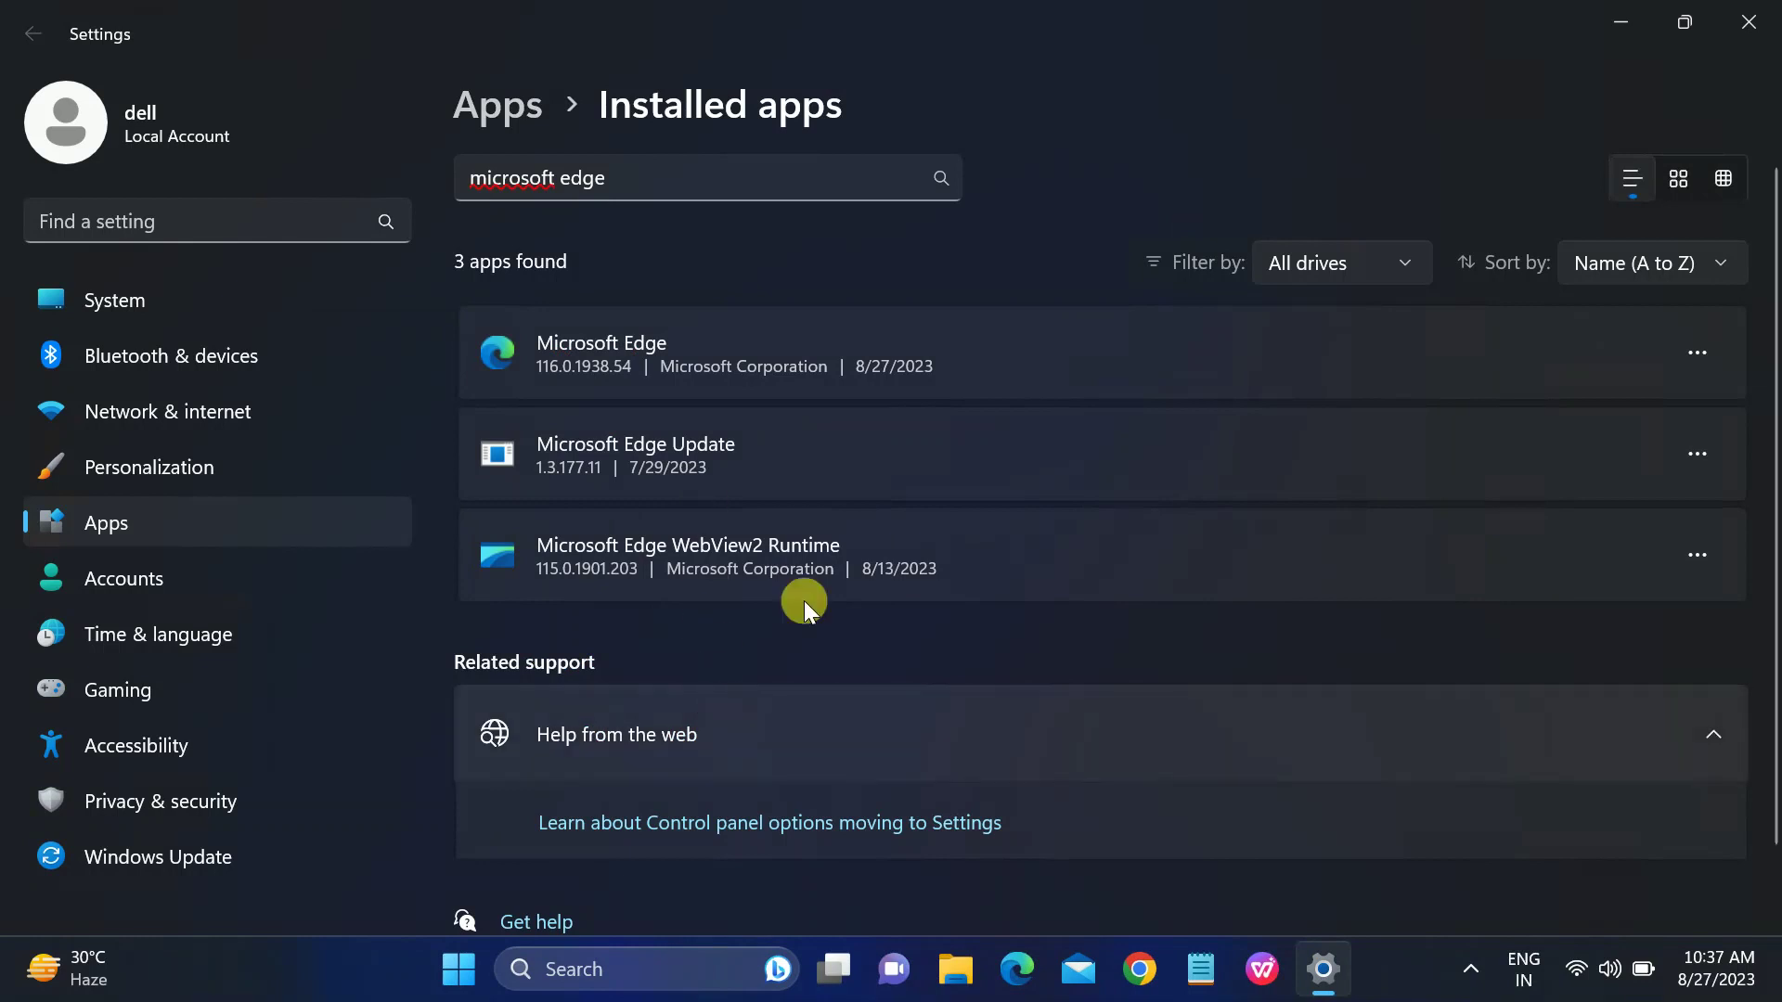
Close Settings, check the Start menu power options, then relaunch Settings on the System page.
click(1745, 23)
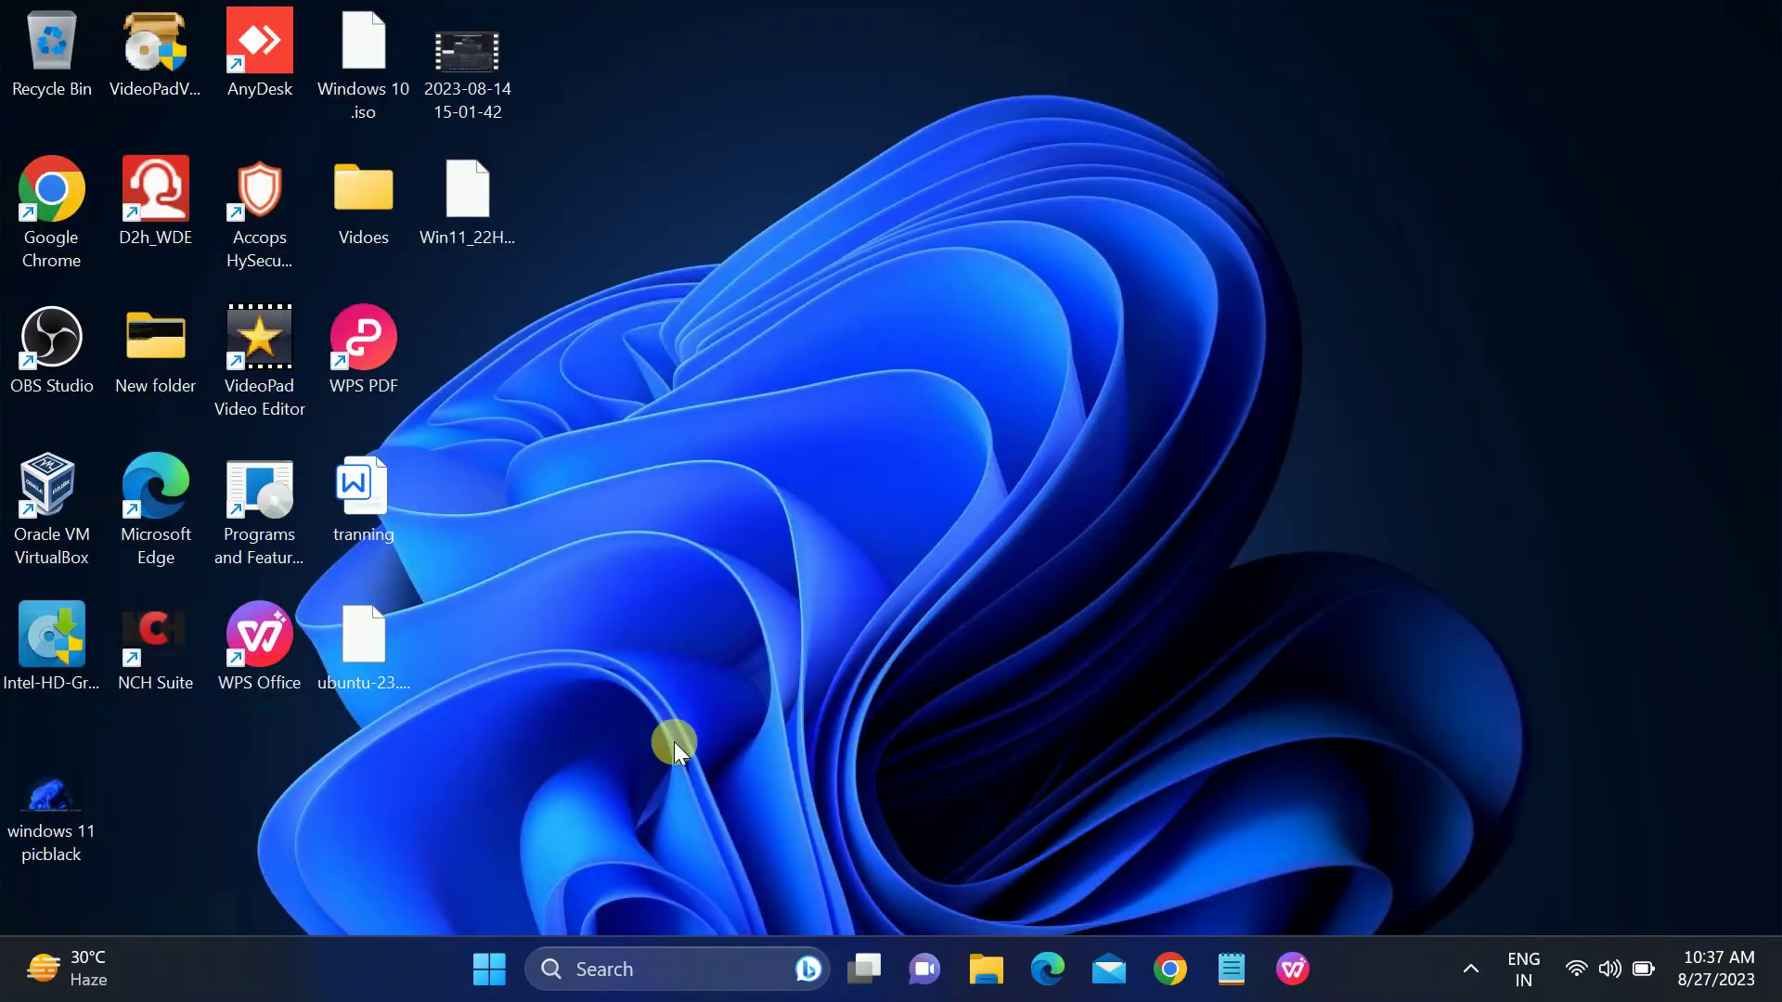
click(487, 969)
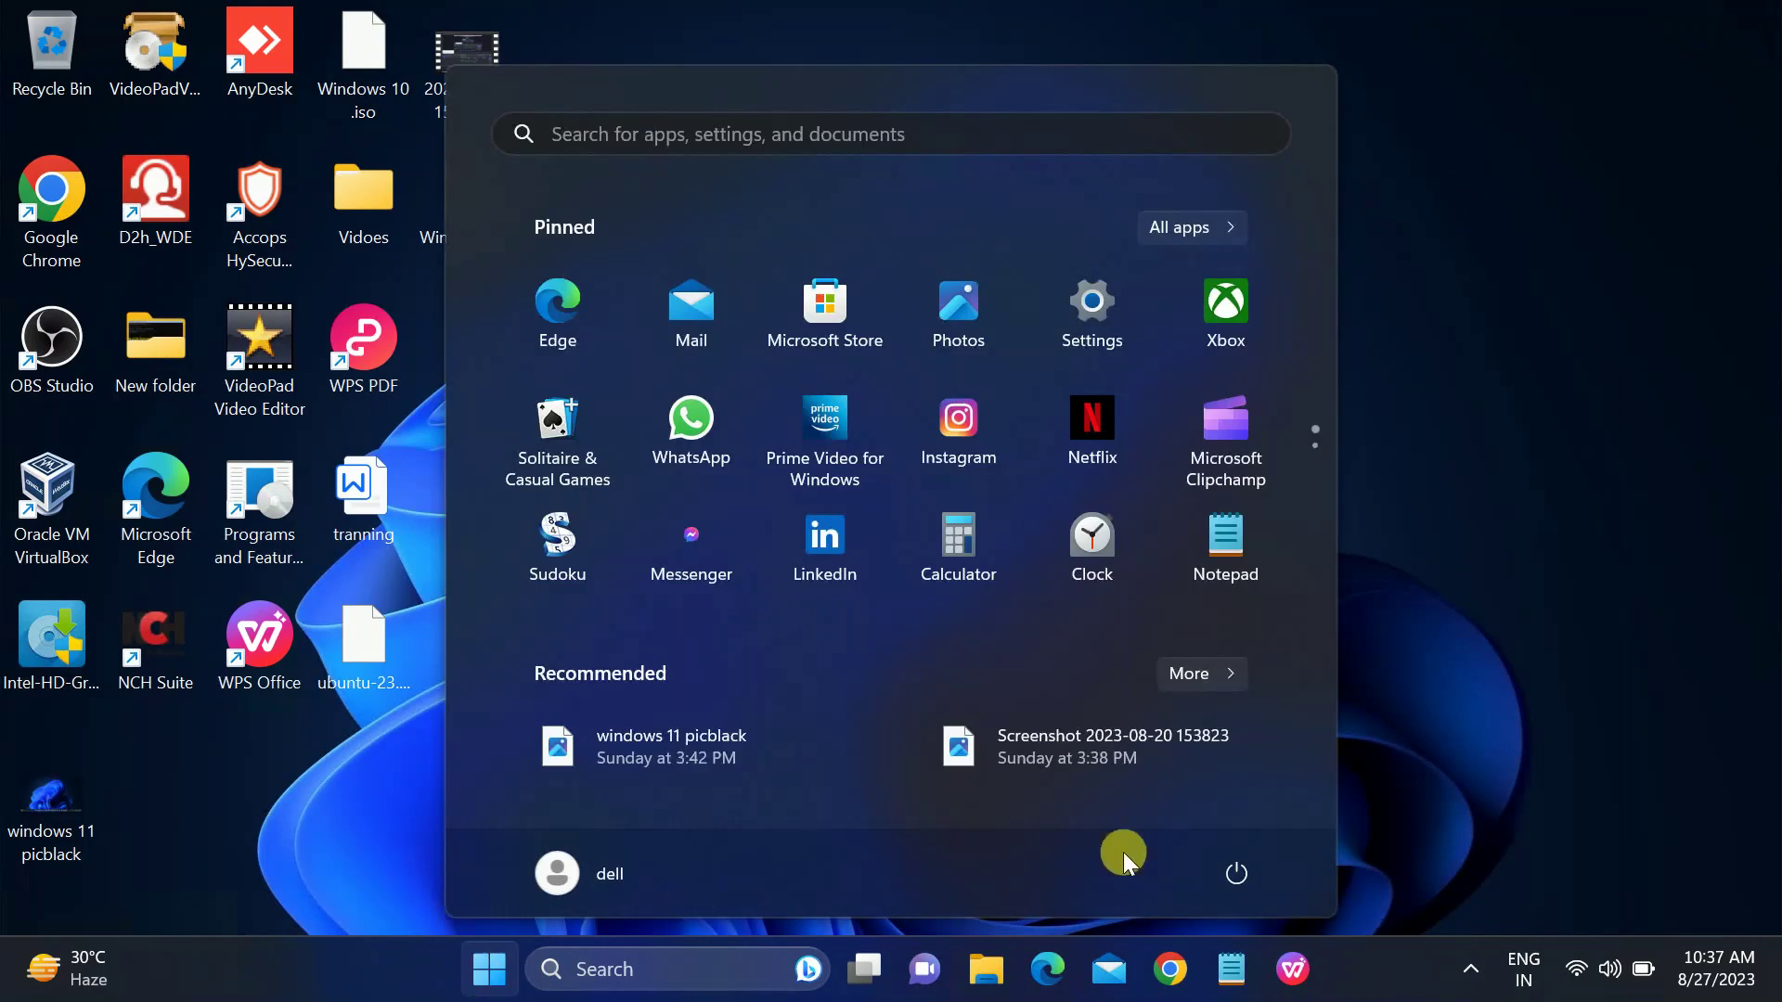
click(1234, 878)
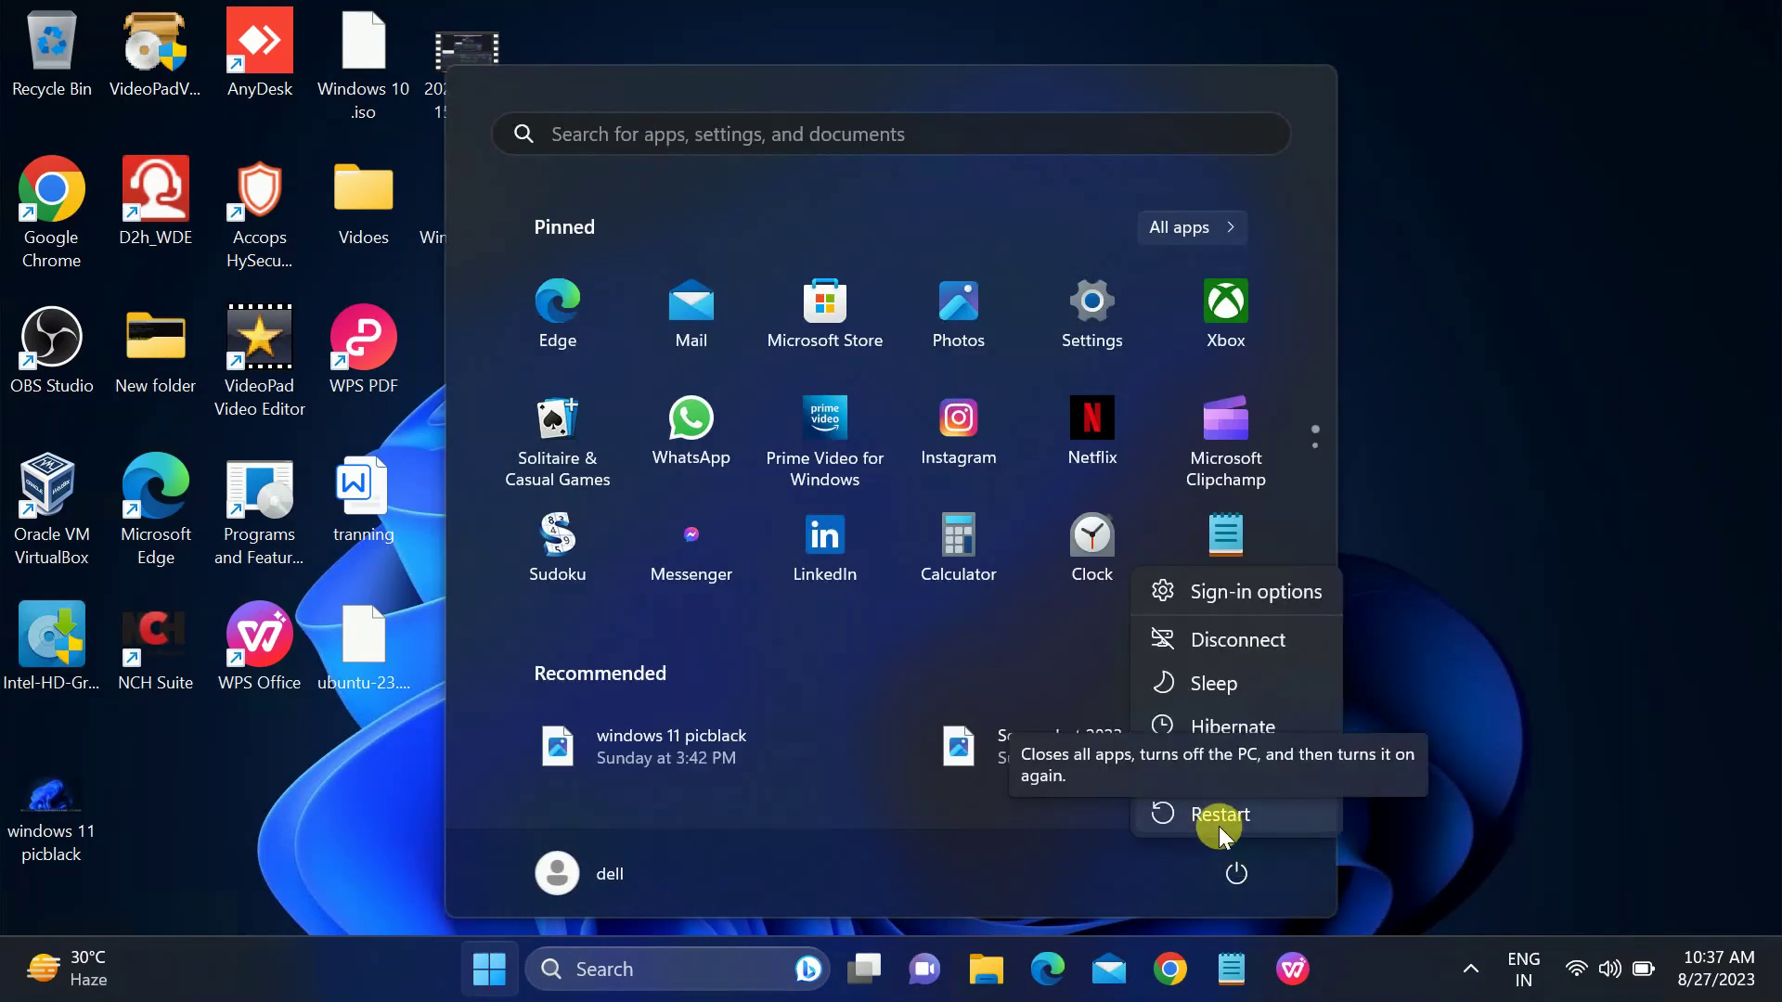
click(1086, 341)
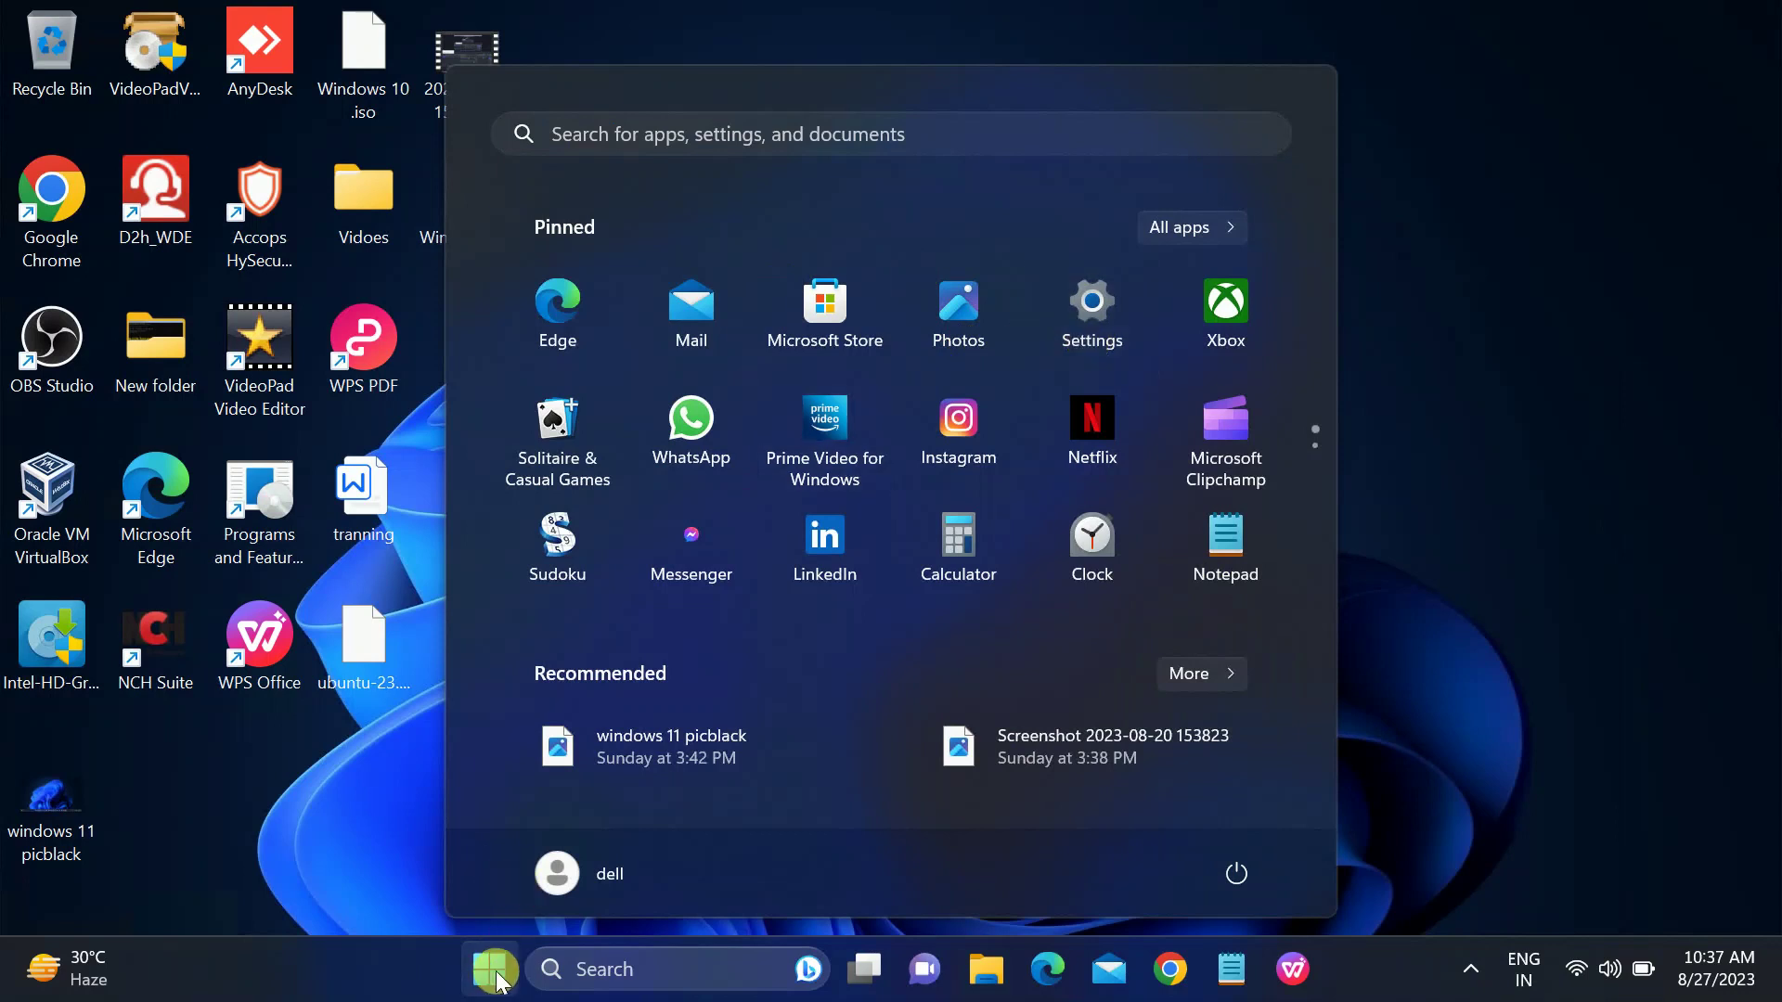
click(1093, 317)
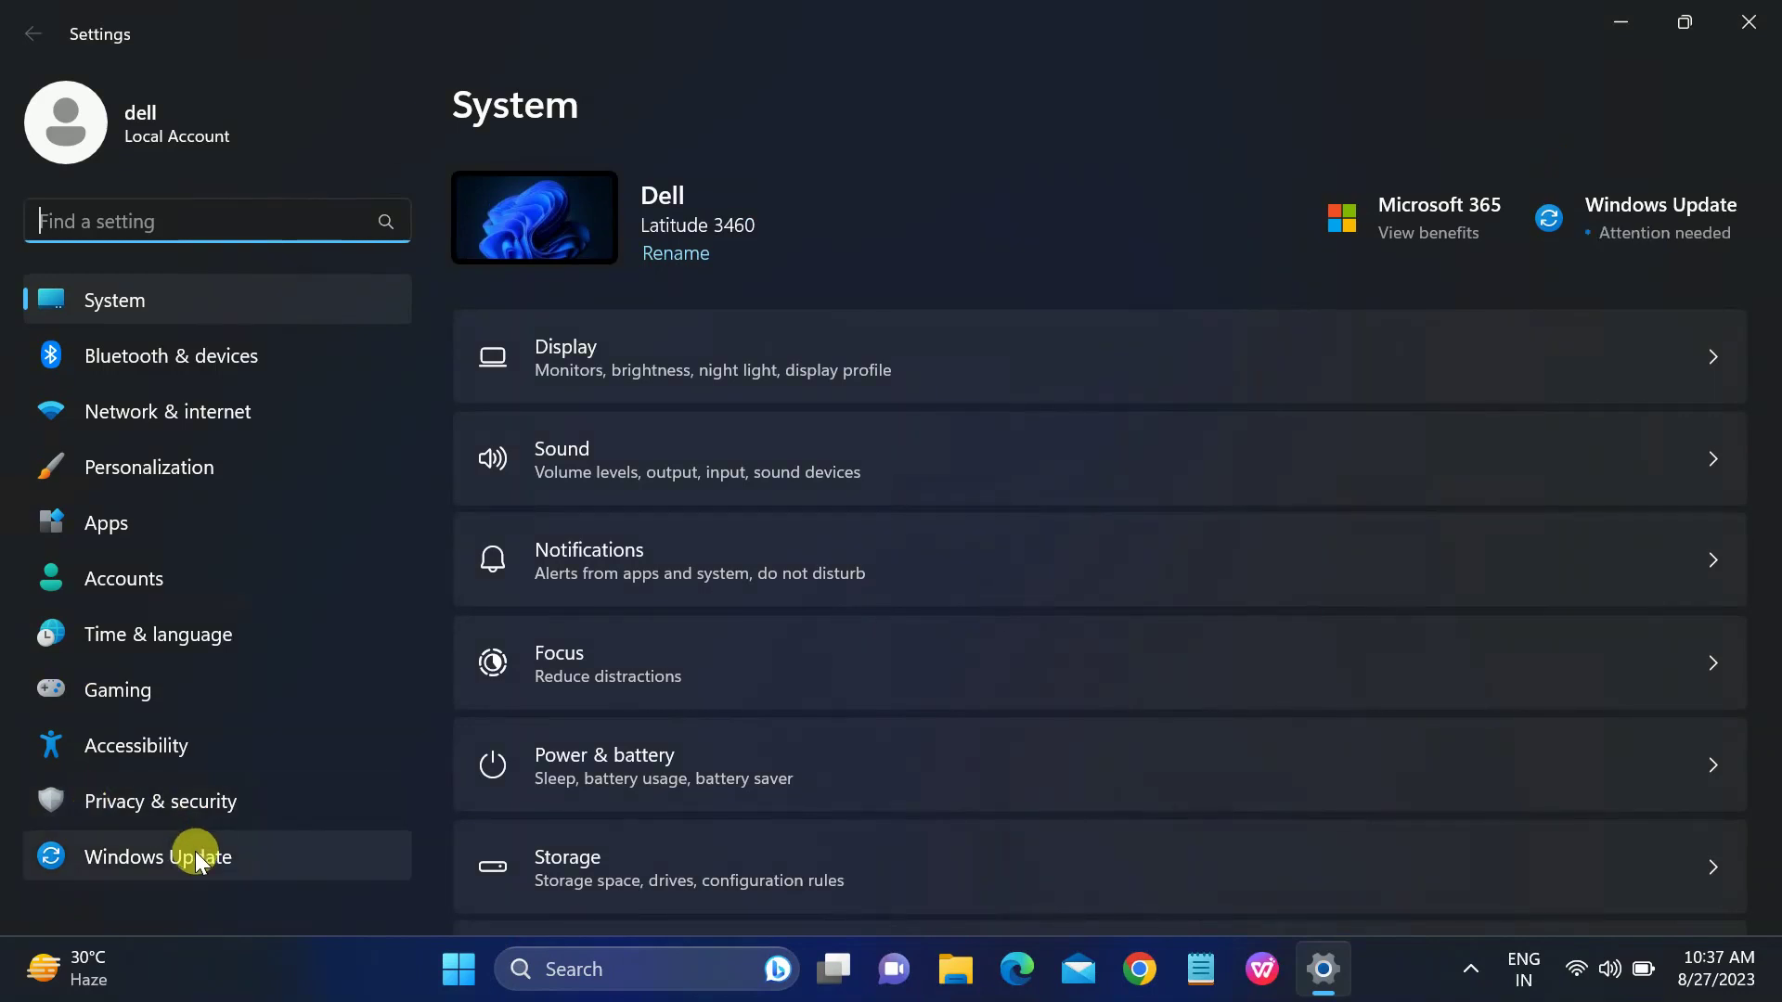
Download and install the 2023-08 Cumulative Update Preview (KB5029351) from Windows Update.
click(195, 850)
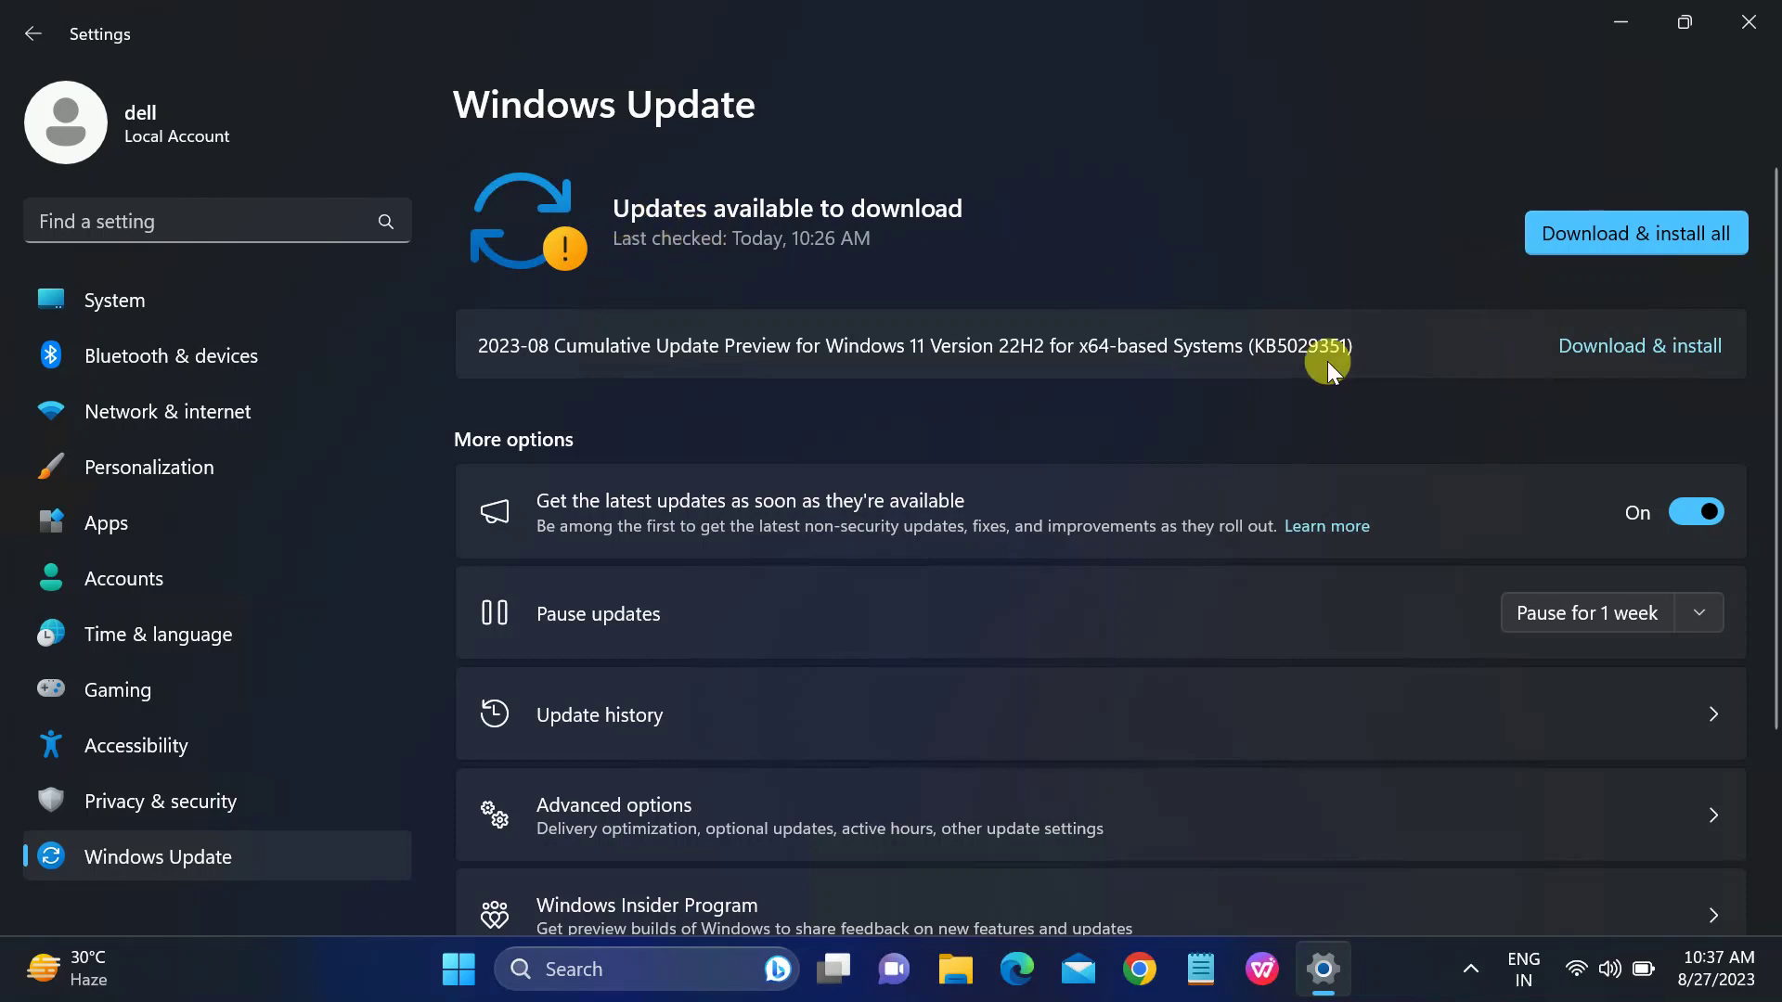
click(1615, 232)
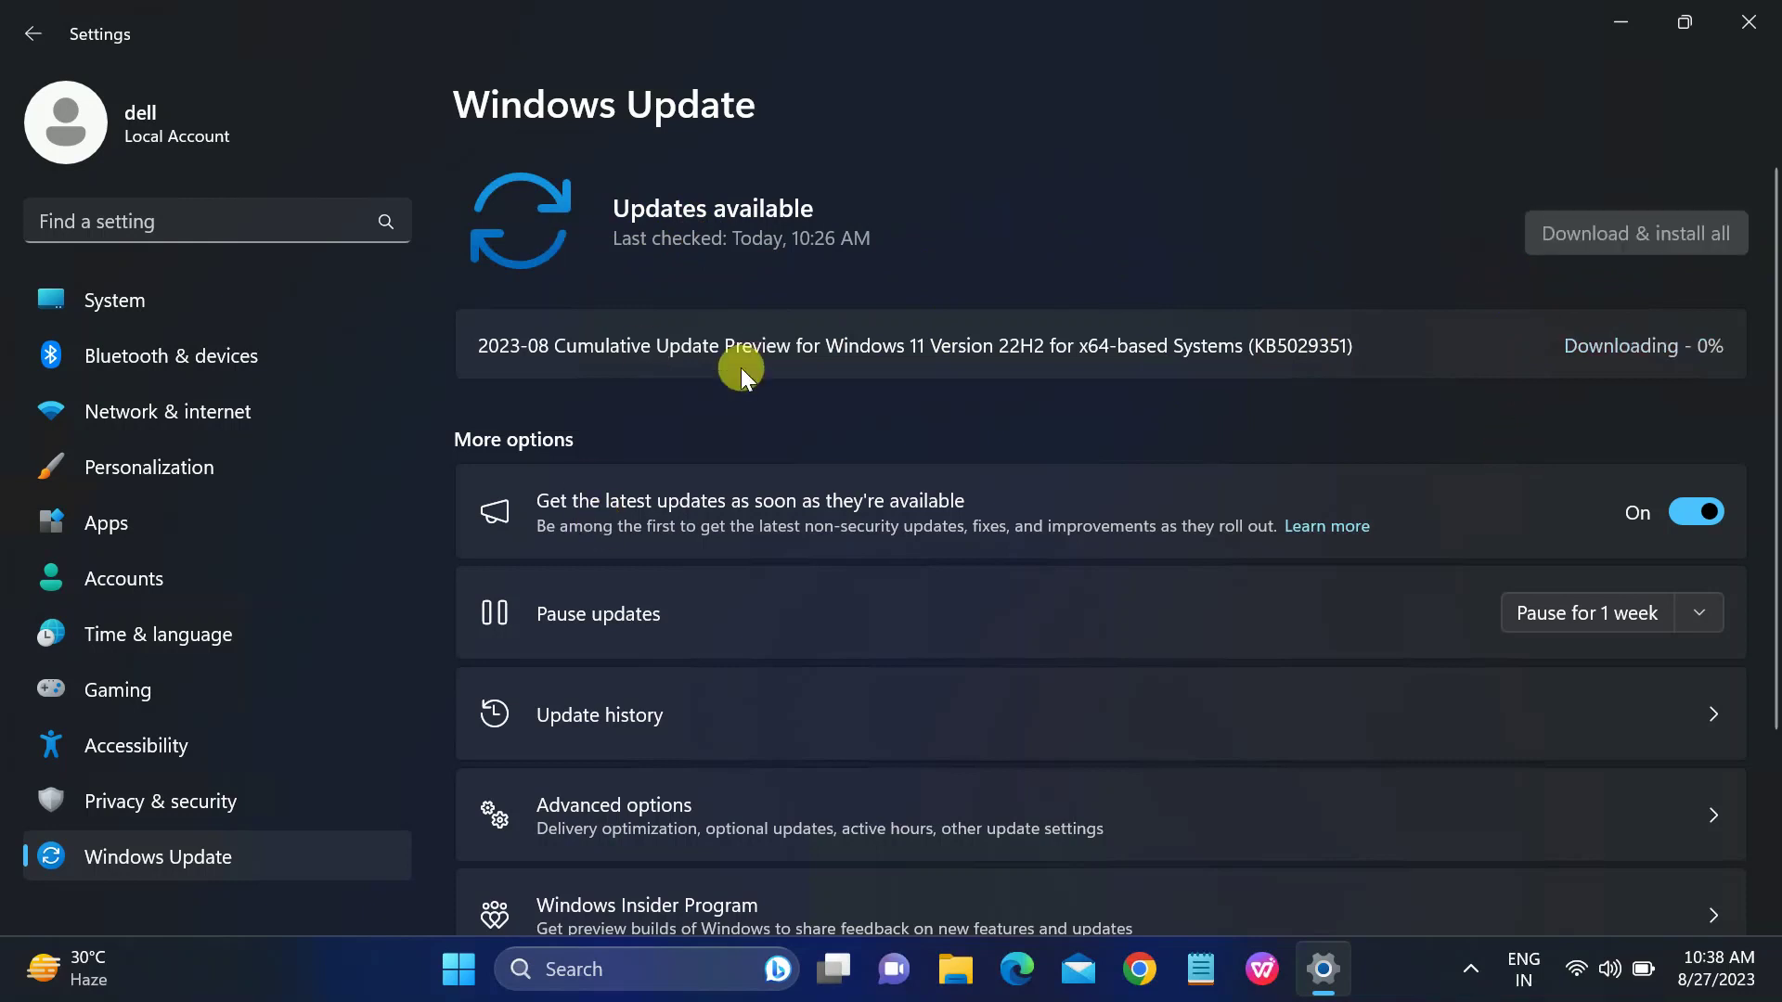